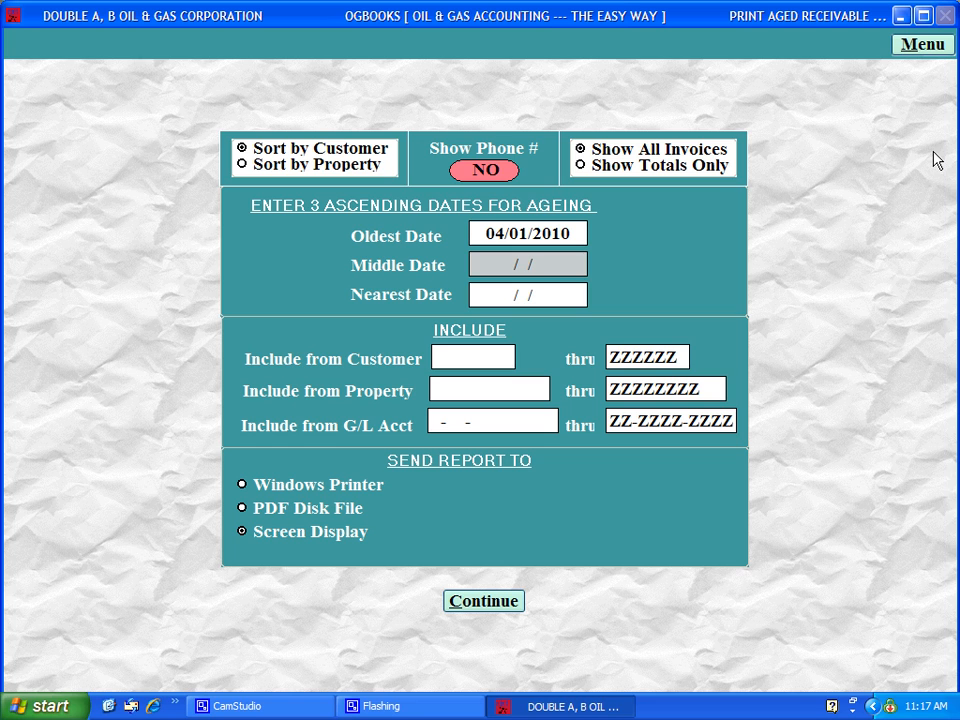
# Set the middle ageing date to 07/01/2010 and the nearest to 08/01/2010, and generate the aged receivable report on screen
pyautogui.write('070120100810')
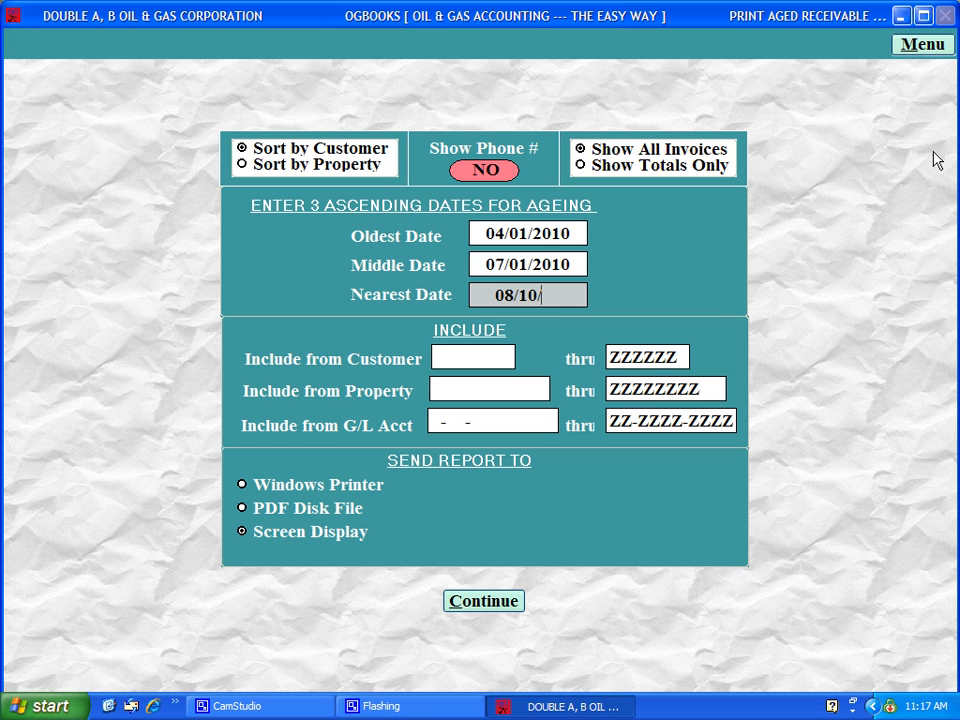
pyautogui.write('2010')
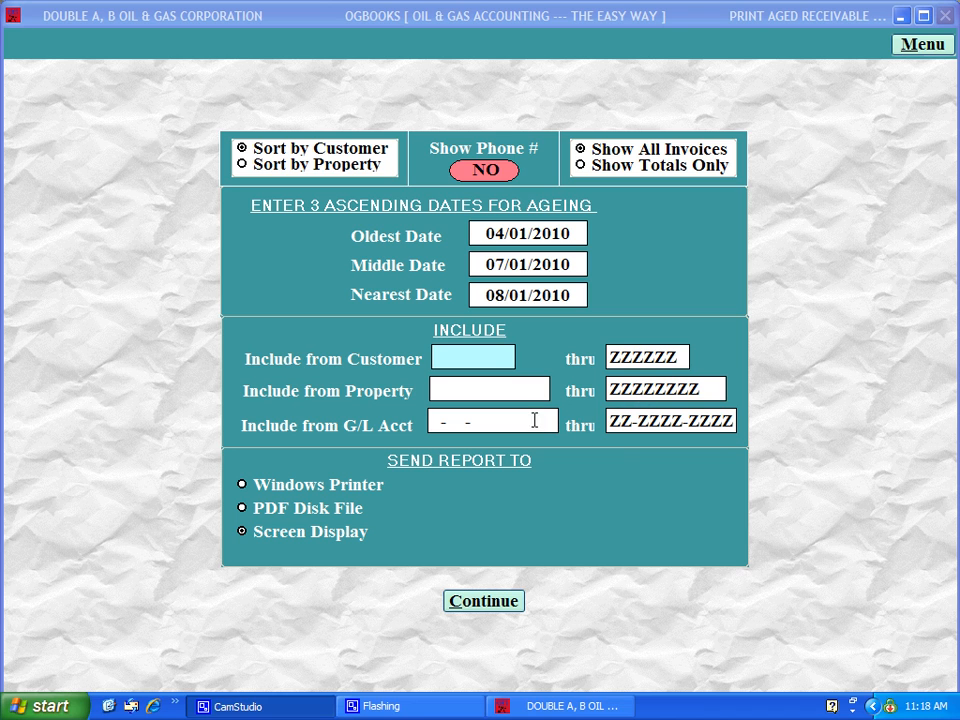
pyautogui.click(492, 604)
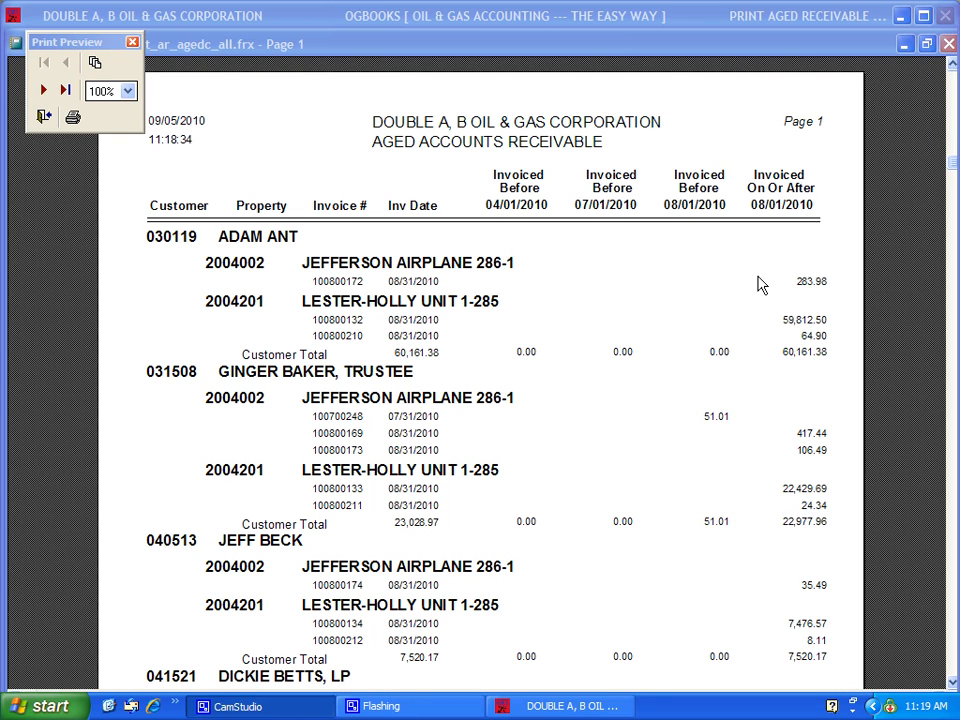
# Examine customer balances and grand totals on the first and last pages of the aged receivables report, and close the preview
pyautogui.scroll(-3, 700, 299)
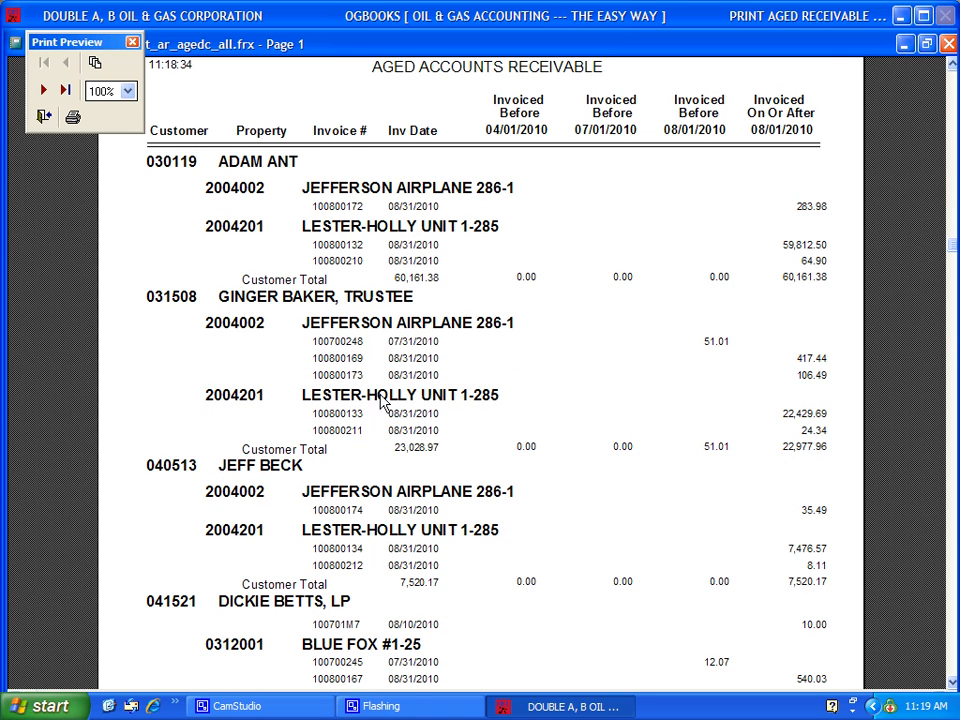
pyautogui.scroll(-3, 514, 441)
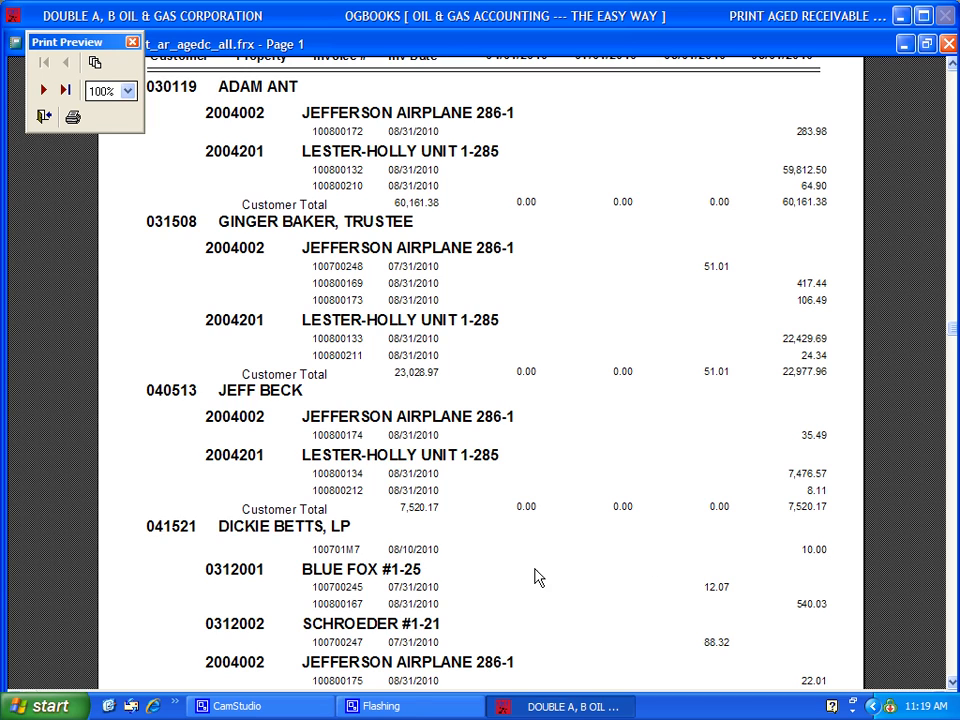
pyautogui.click(65, 91)
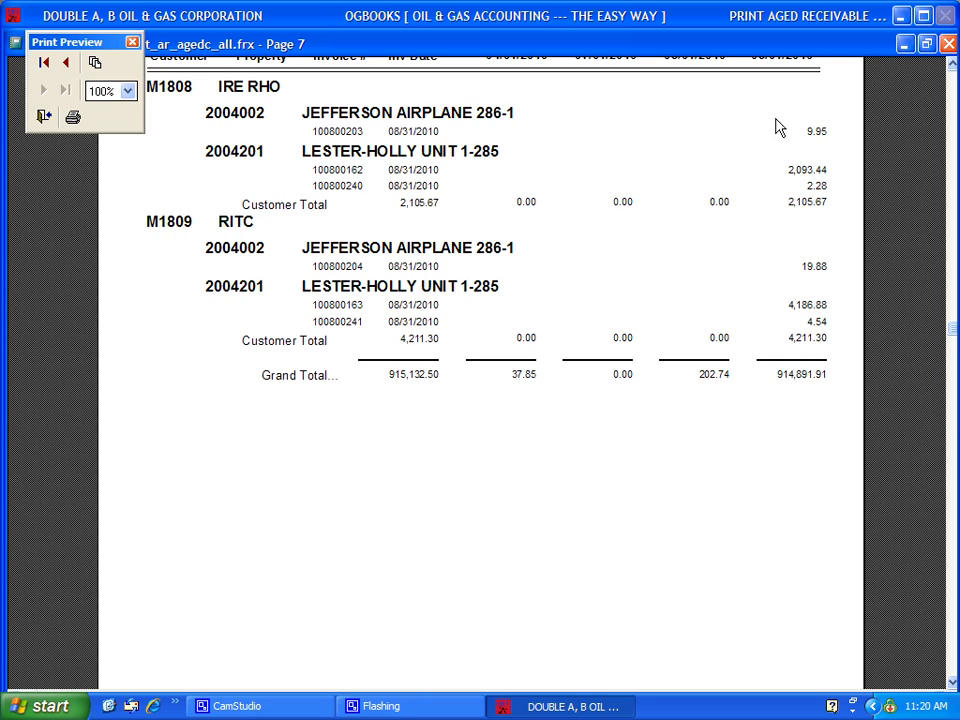
pyautogui.scroll(5, 818, 136)
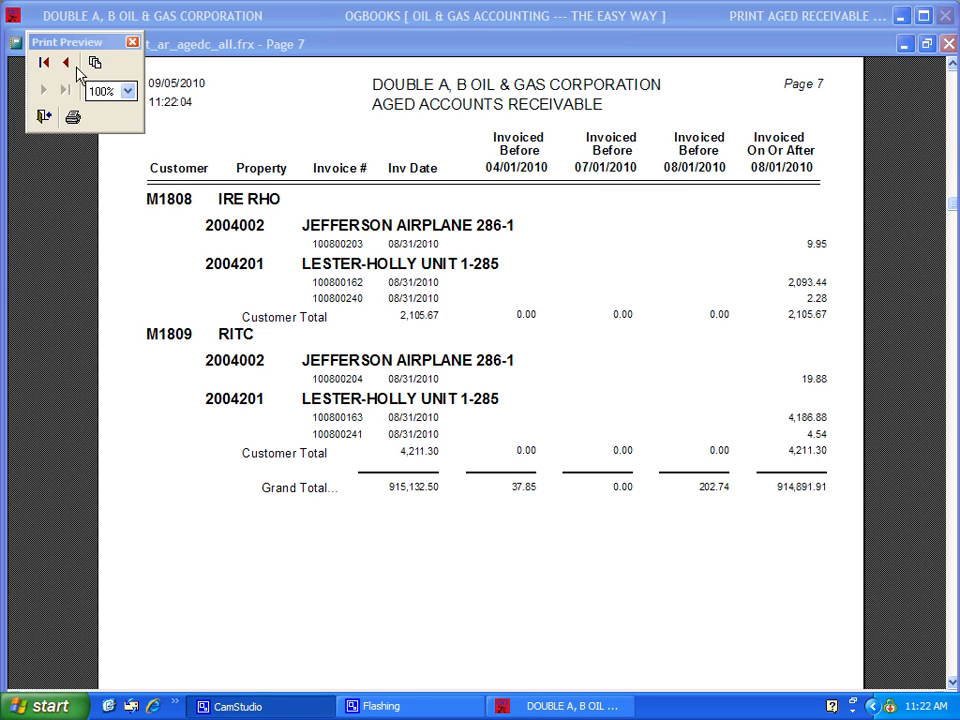
pyautogui.click(66, 62)
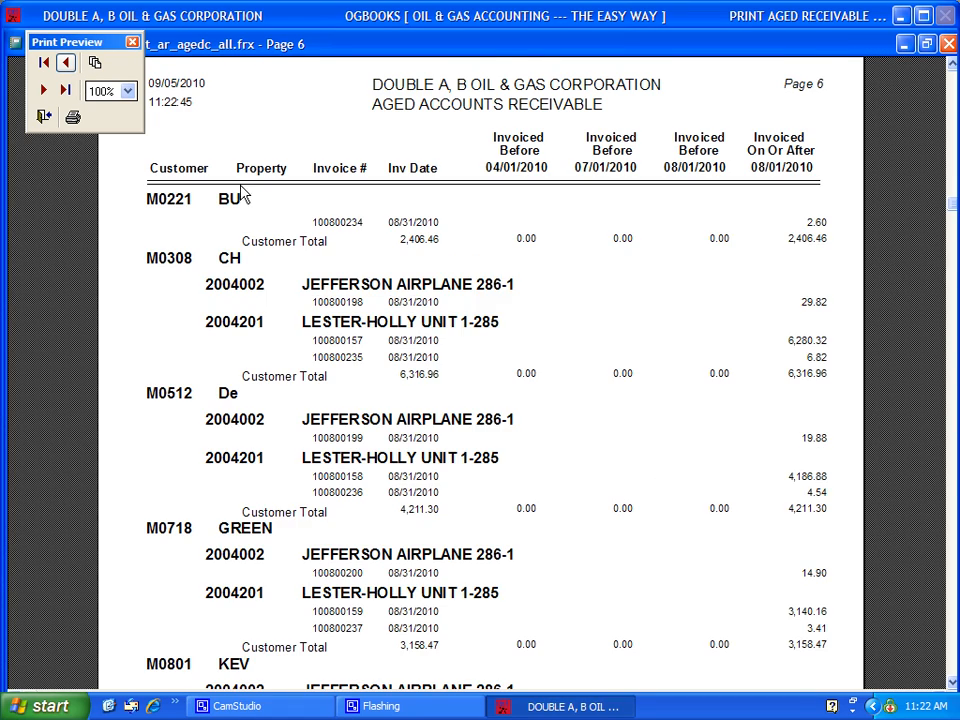
pyautogui.scroll(-3, 310, 237)
pyautogui.scroll(-2, 310, 237)
pyautogui.scroll(5, 308, 236)
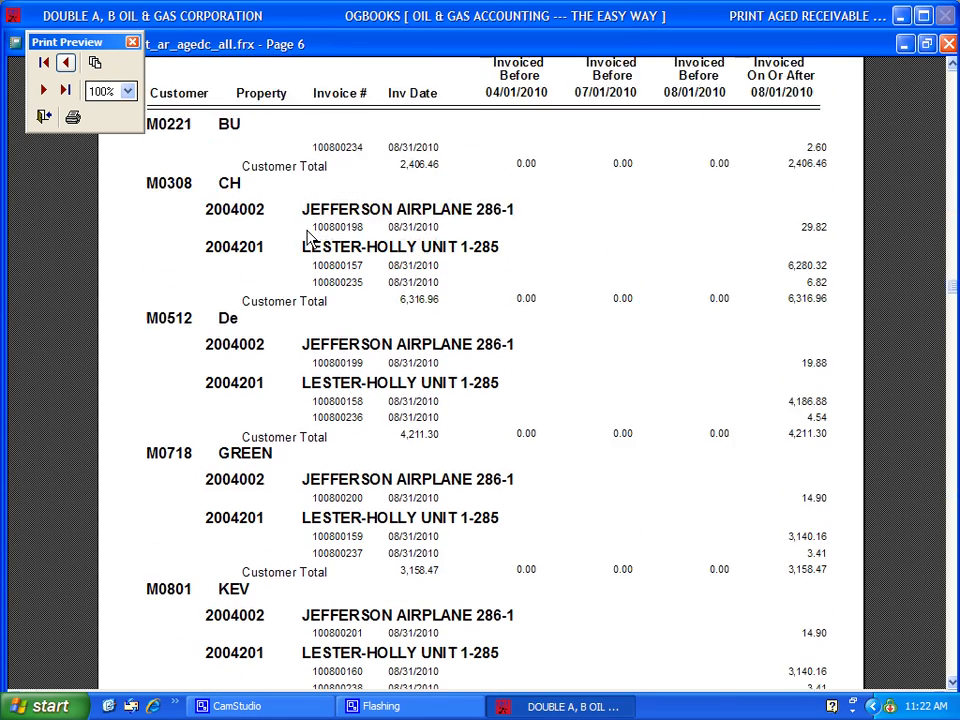
pyautogui.click(66, 62)
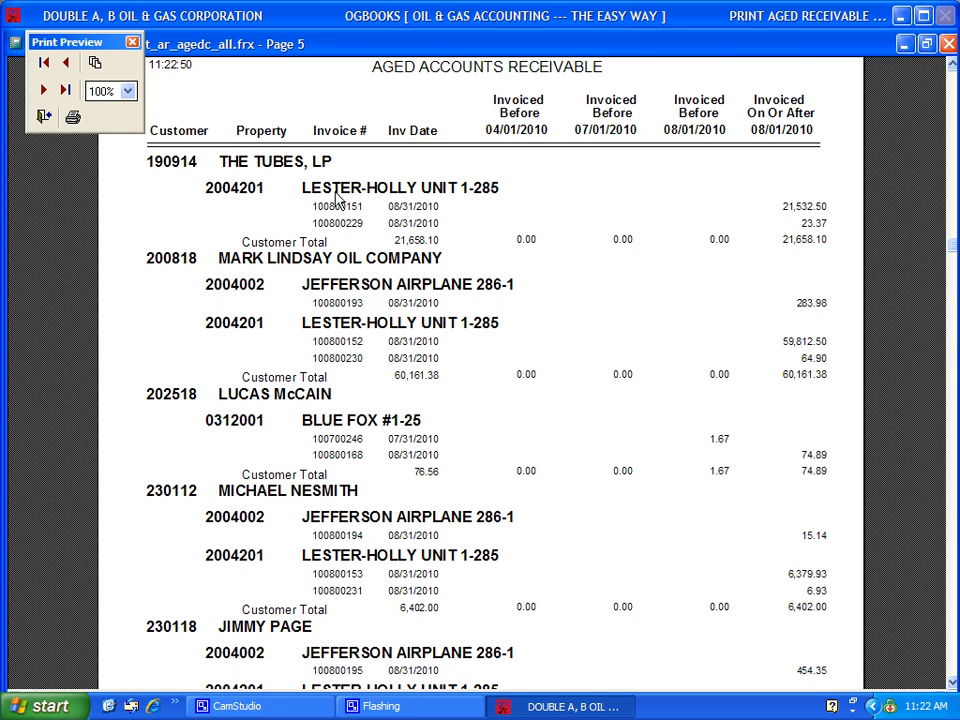
pyautogui.scroll(-2, 340, 200)
pyautogui.scroll(-3, 352, 195)
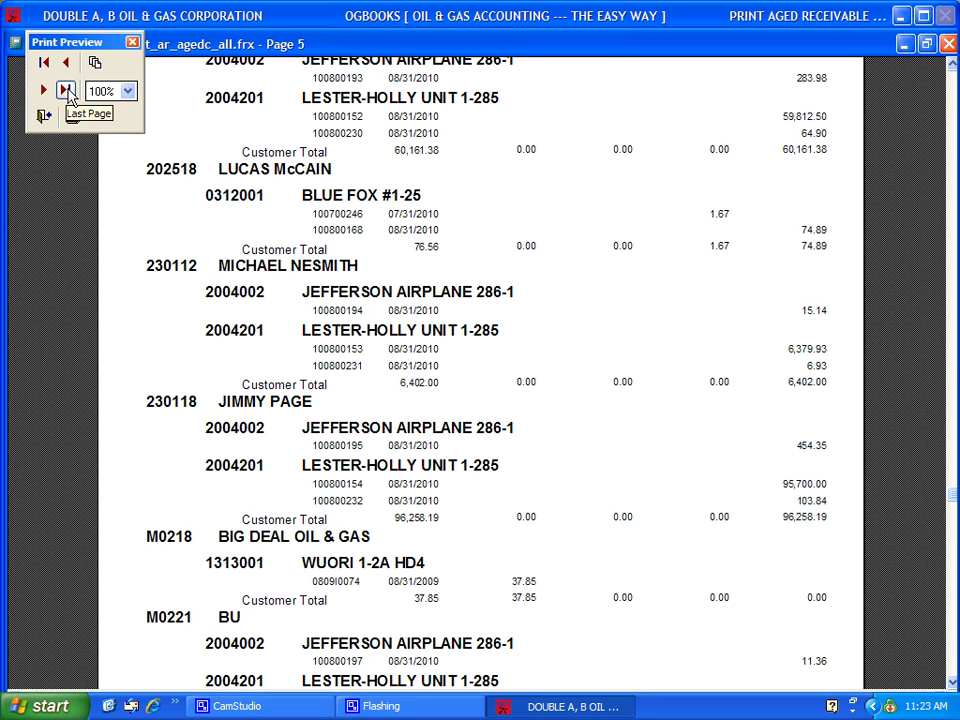
pyautogui.click(66, 91)
pyautogui.scroll(5, 366, 258)
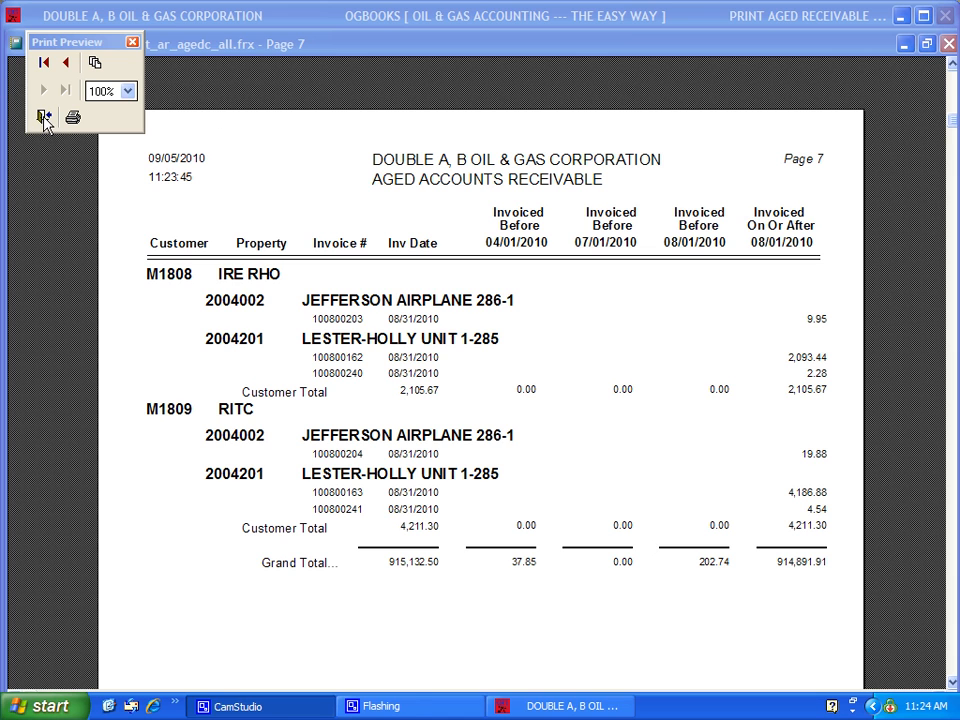
pyautogui.click(43, 117)
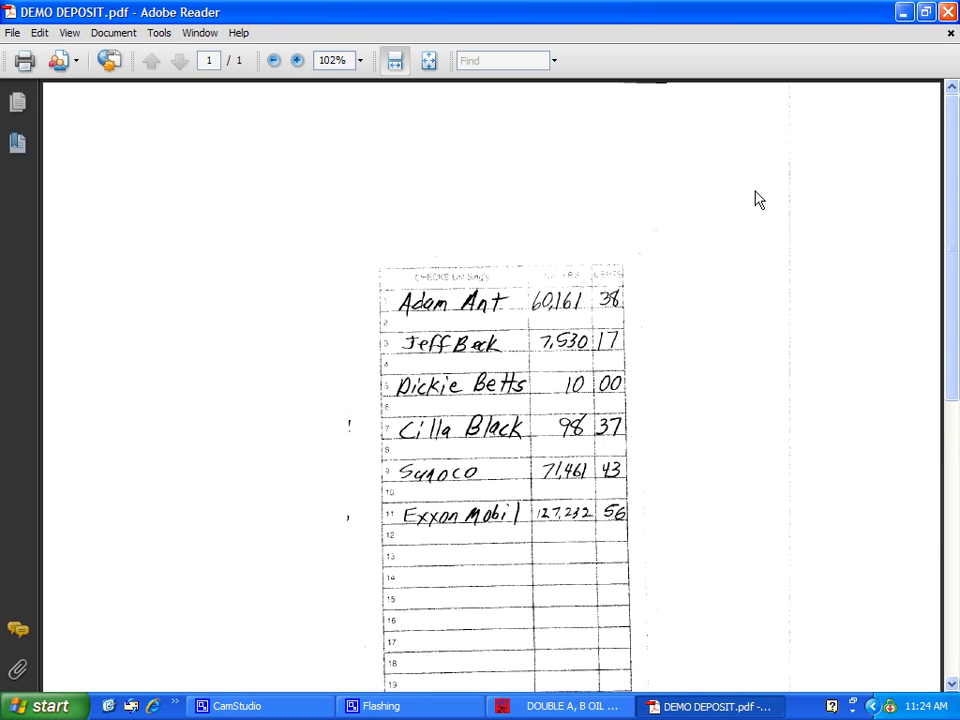
# Review the checks and total listed on the deposit slip in DEMO DEPOSIT.pdf, and close the document
pyautogui.scroll(-5, 745, 257)
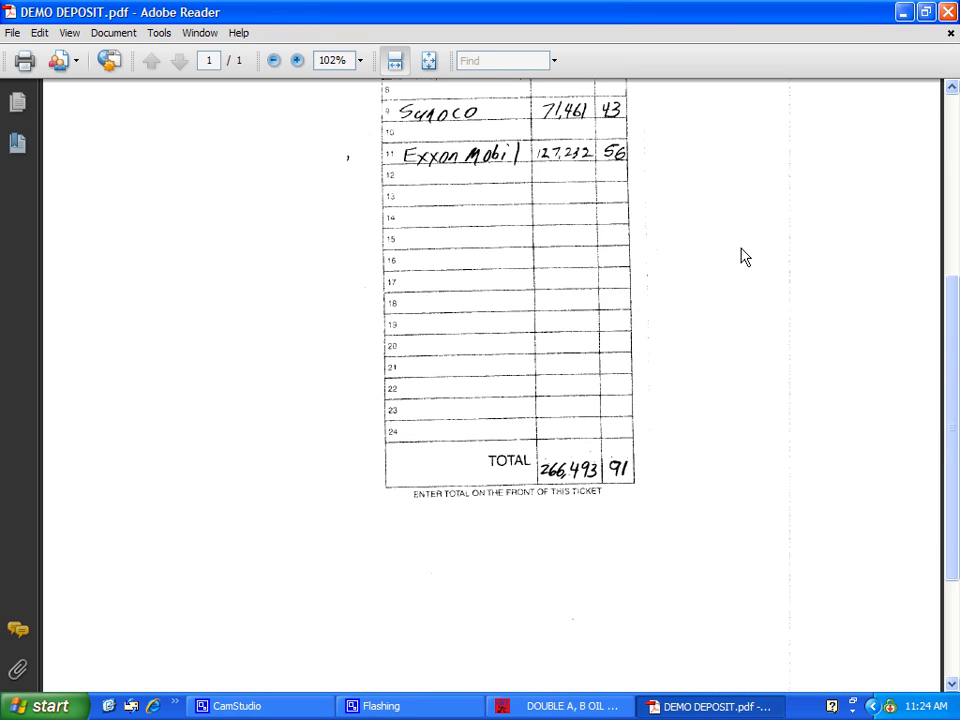
pyautogui.scroll(4, 745, 257)
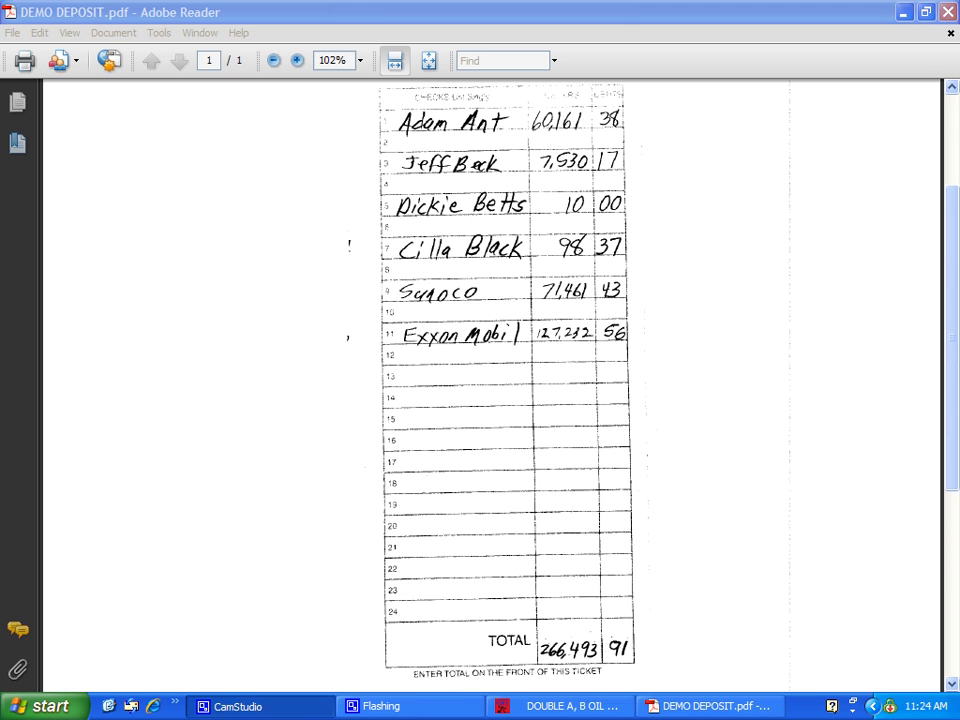
pyautogui.click(948, 13)
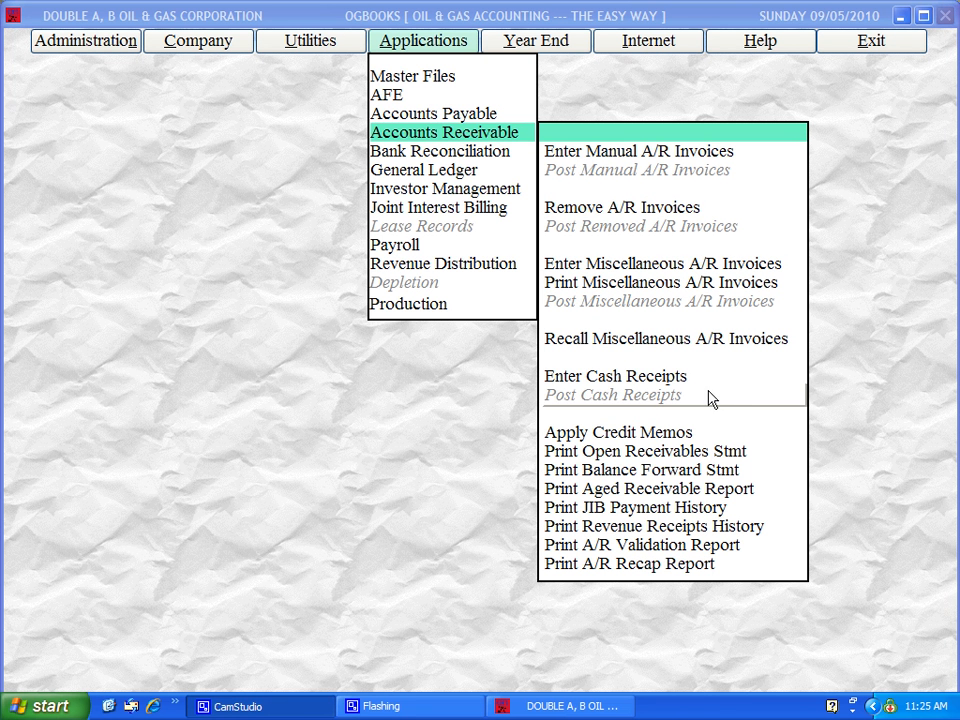
# Add a new accounts receivable cash receipt and look up the customer of the deposit slip's first check
pyautogui.click(668, 379)
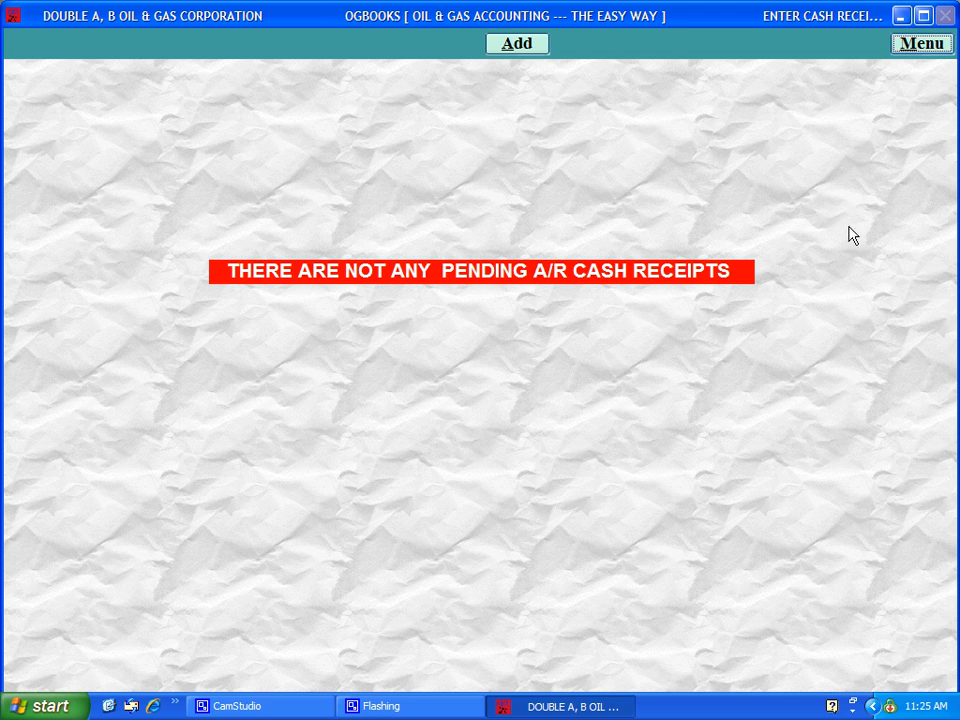
pyautogui.click(524, 48)
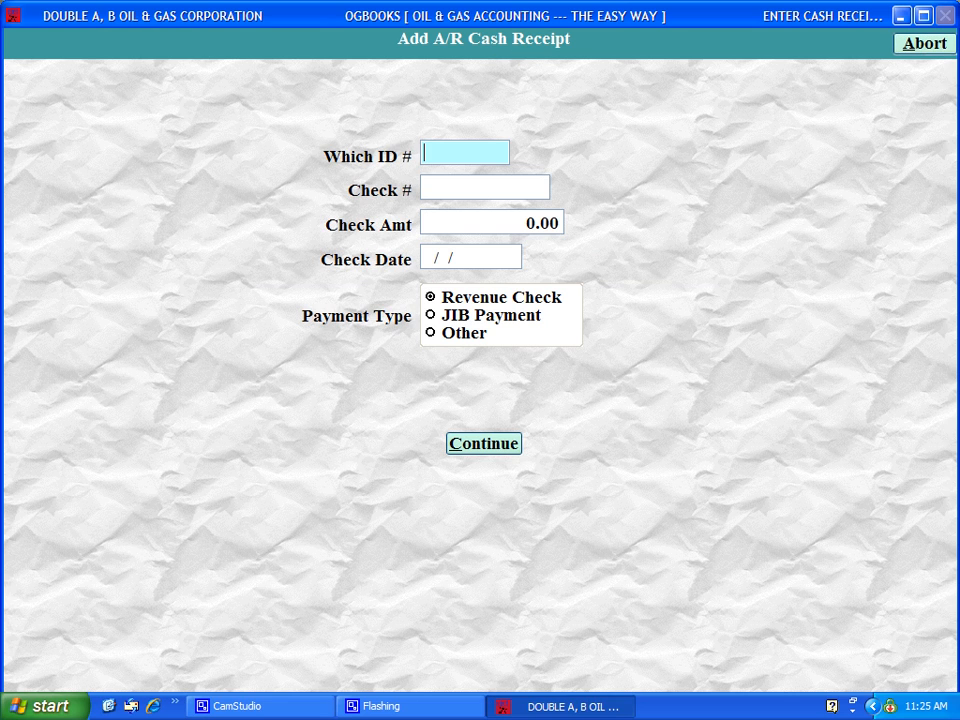
pyautogui.click(444, 161)
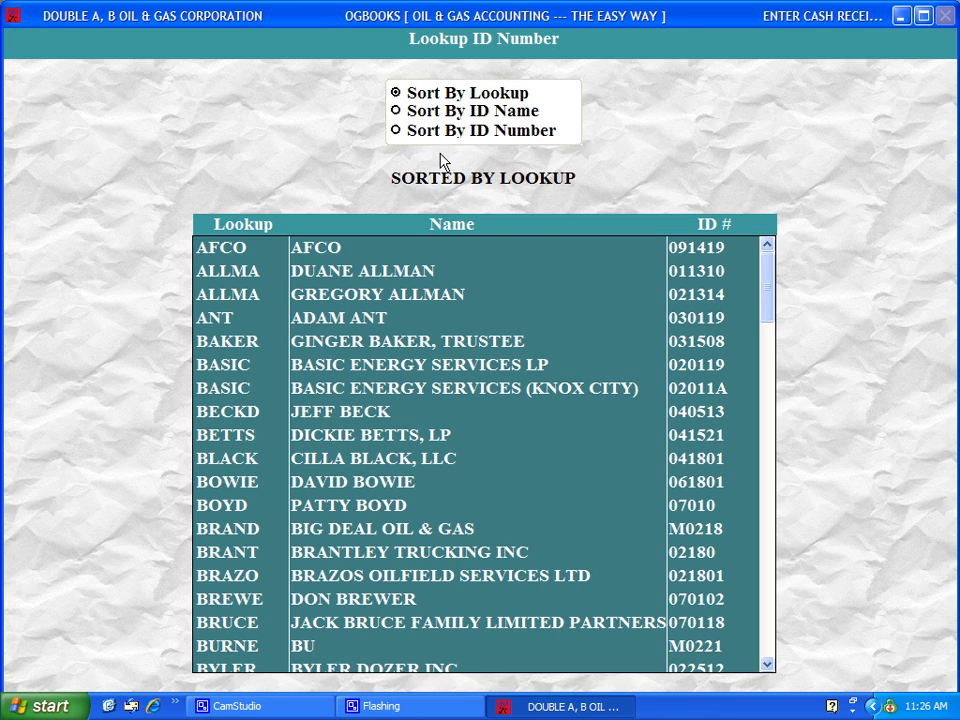
pyautogui.doubleClick(365, 318)
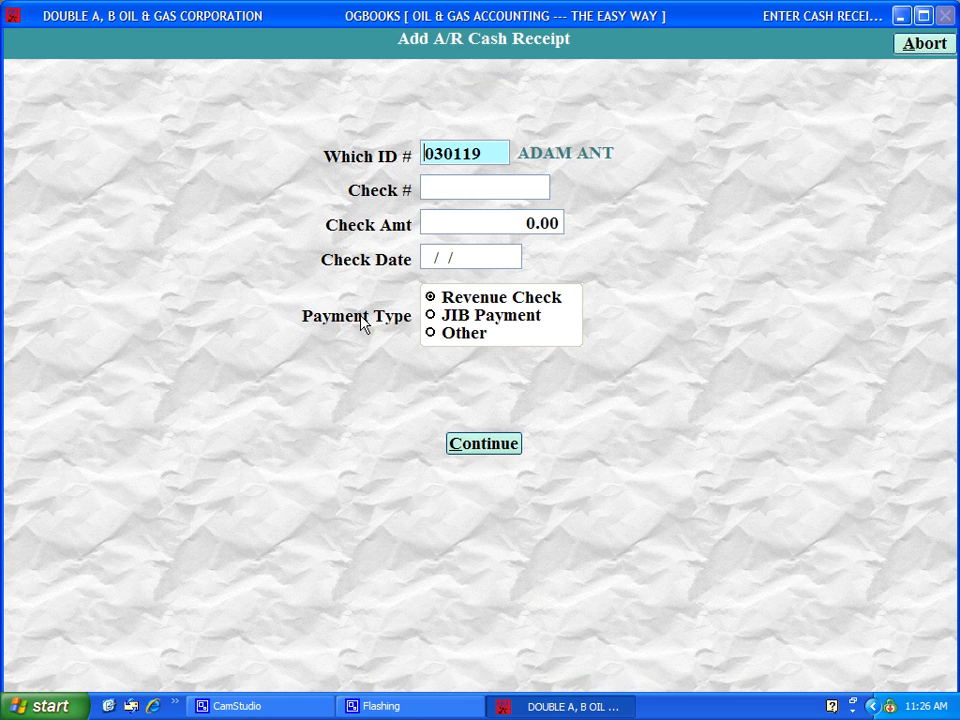
# Enter check number 2367, check amount 60,161.38 and check date 09/02/2010 for the receipt
pyautogui.click(439, 189)
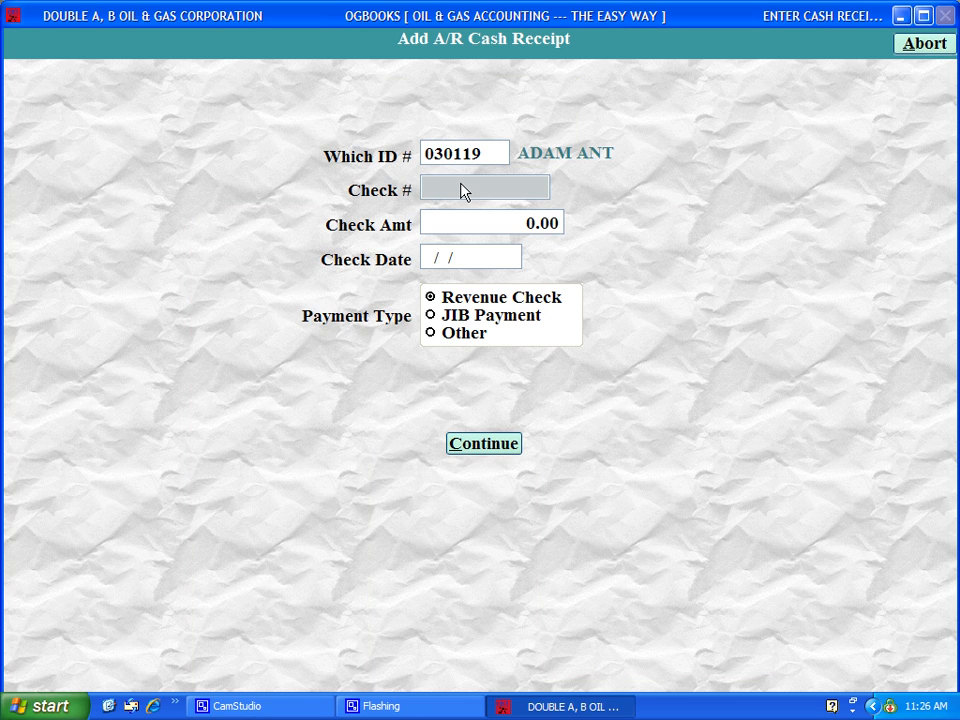
pyautogui.write('2367')
pyautogui.press('Return')
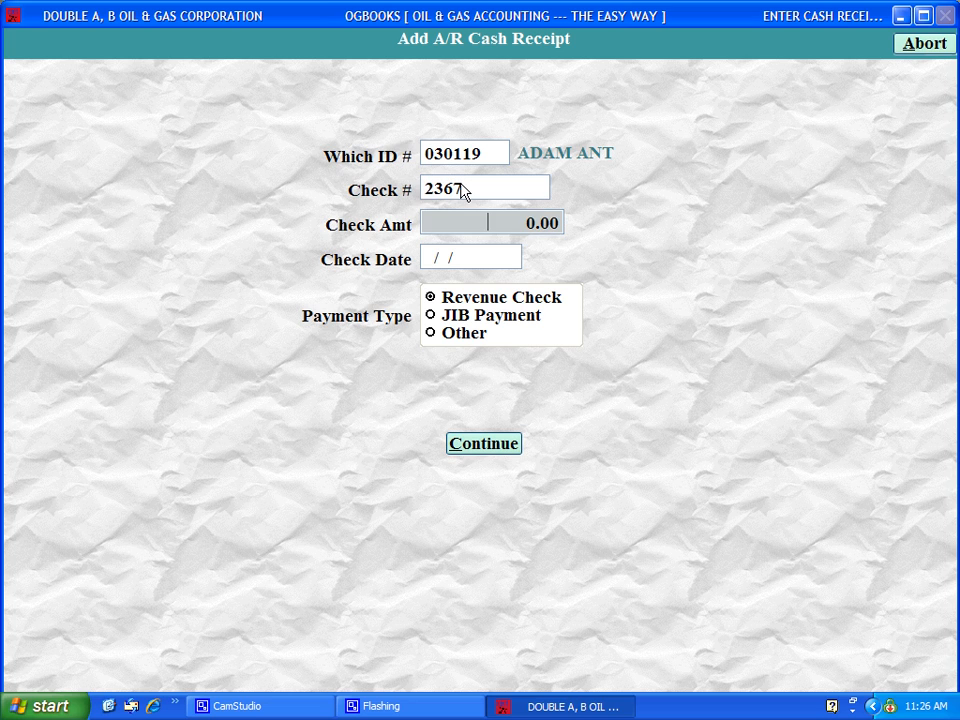
pyautogui.write('60,161')
pyautogui.write('.38')
pyautogui.press('Return')
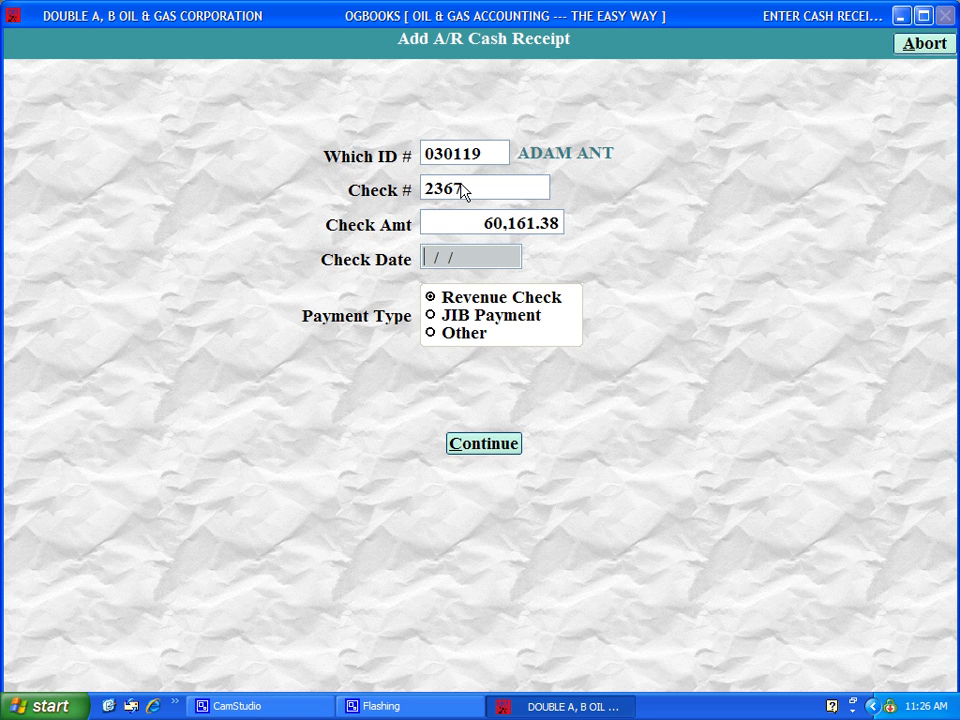
pyautogui.write('090210')
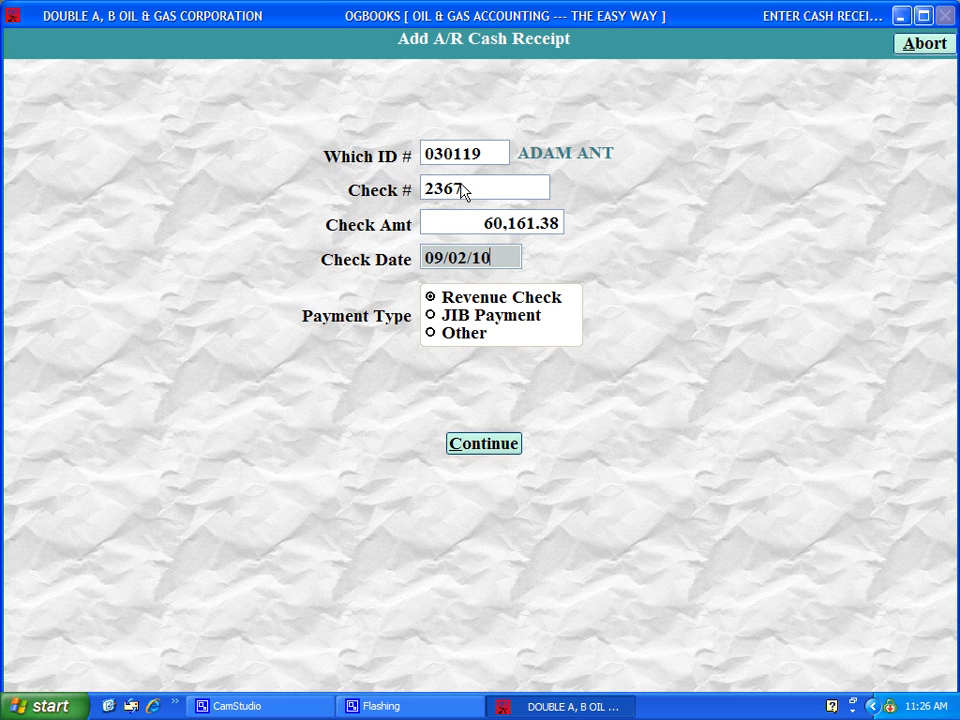
pyautogui.press('Return')
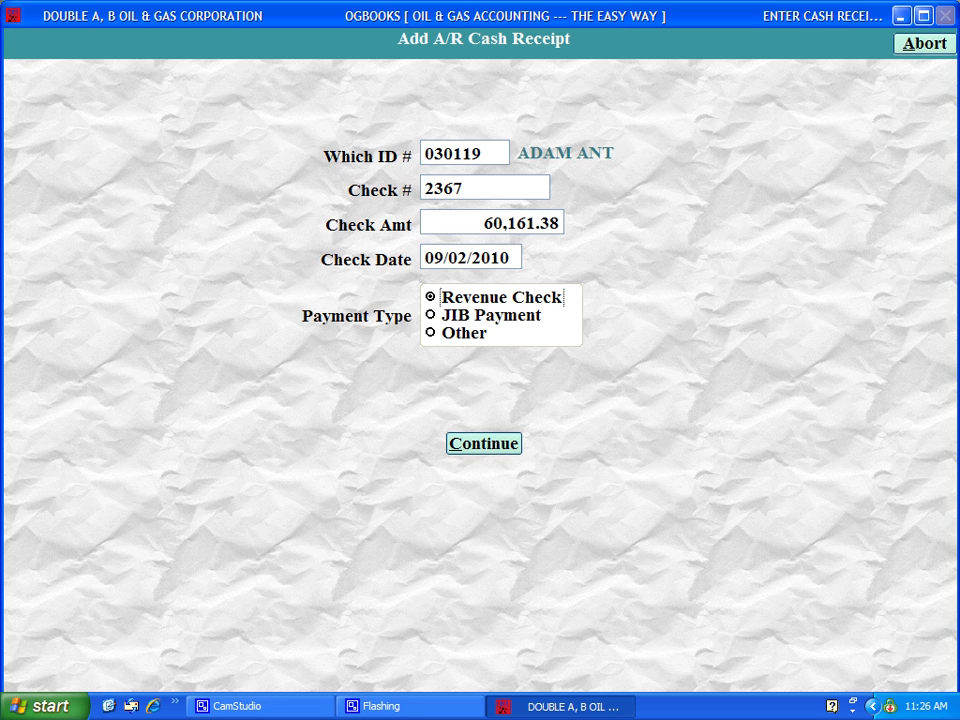
# Make the receipt a JIB Payment applied automatically to the oldest invoice, and proceed to its detail screen
pyautogui.click(523, 320)
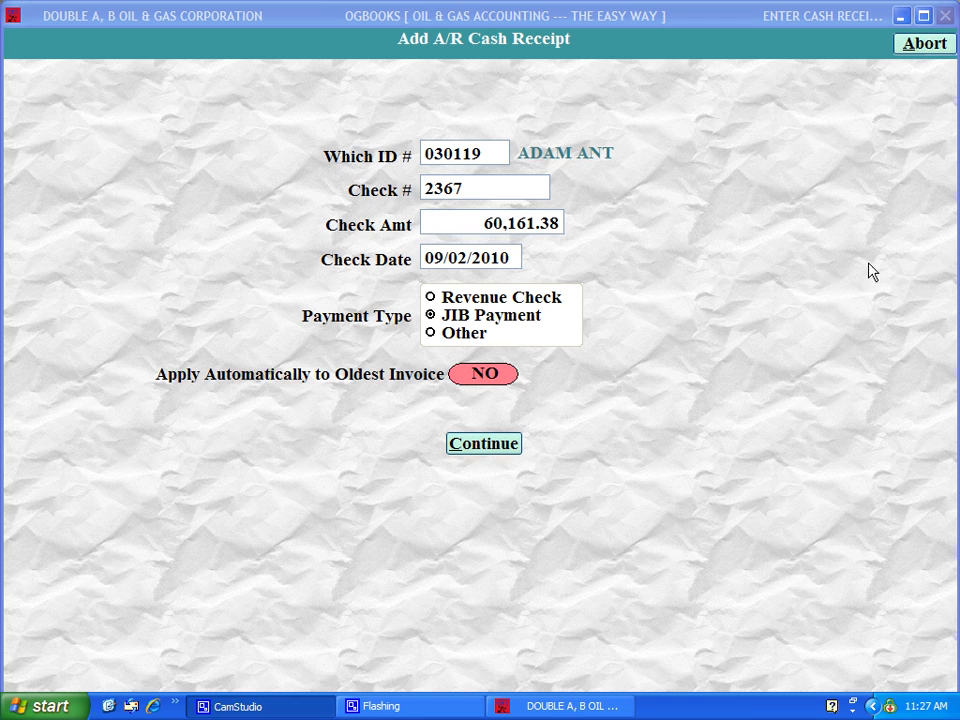
pyautogui.click(472, 380)
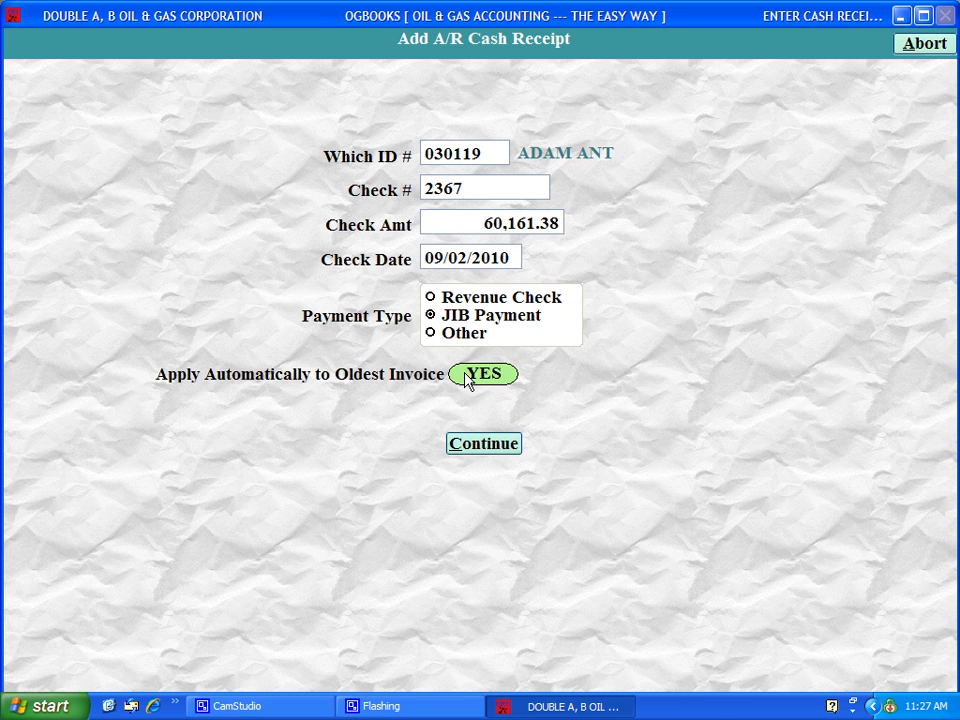
pyautogui.click(481, 446)
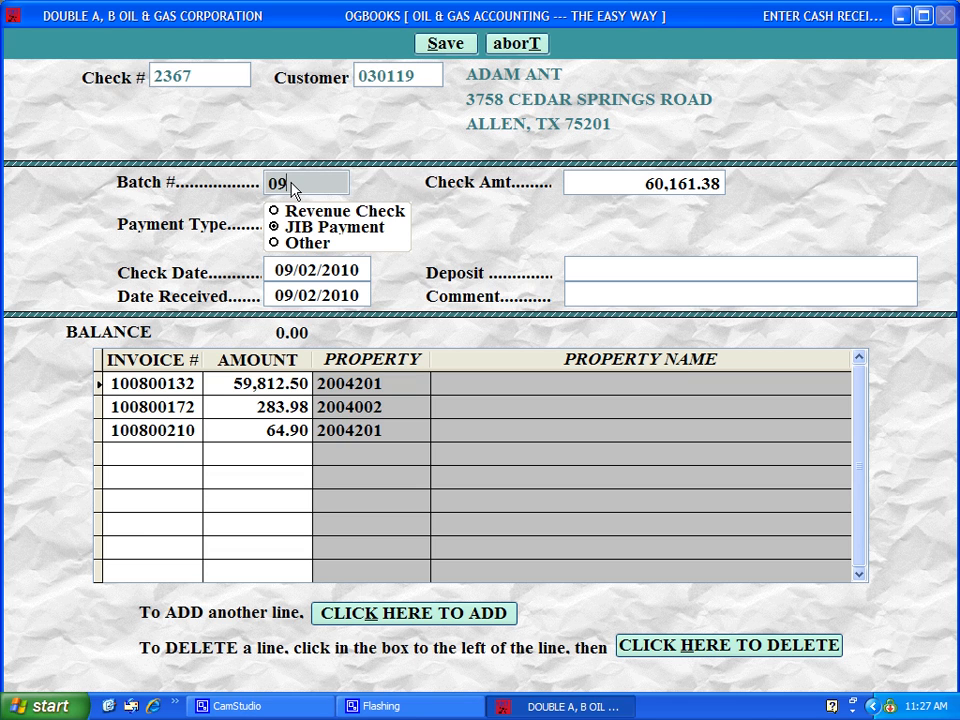
# Set the receipt's batch number to 090510 and save the receipt
pyautogui.write('10')
pyautogui.press('Tab')
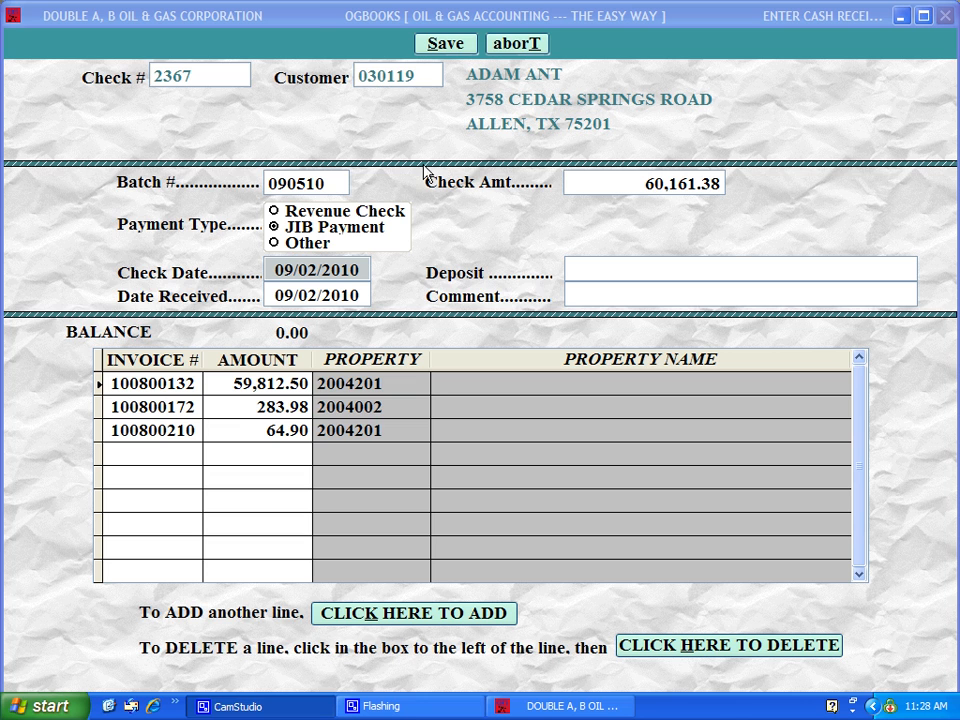
pyautogui.click(445, 43)
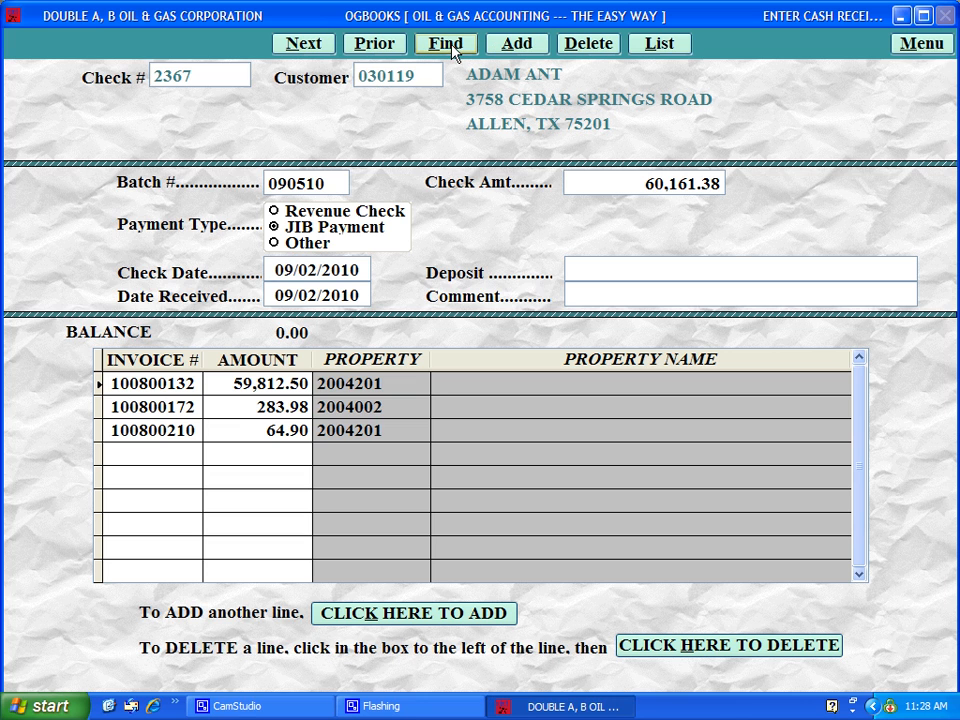
# Add another cash receipt and look up the customer of the deposit slip's second check
pyautogui.click(530, 47)
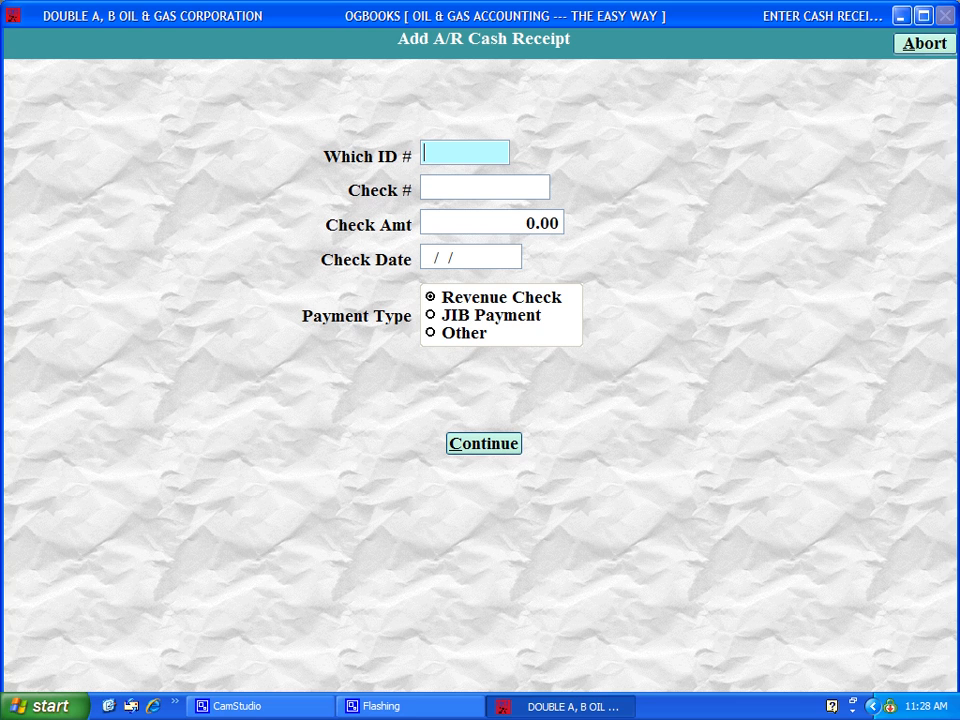
pyautogui.click(441, 161)
pyautogui.press('Return')
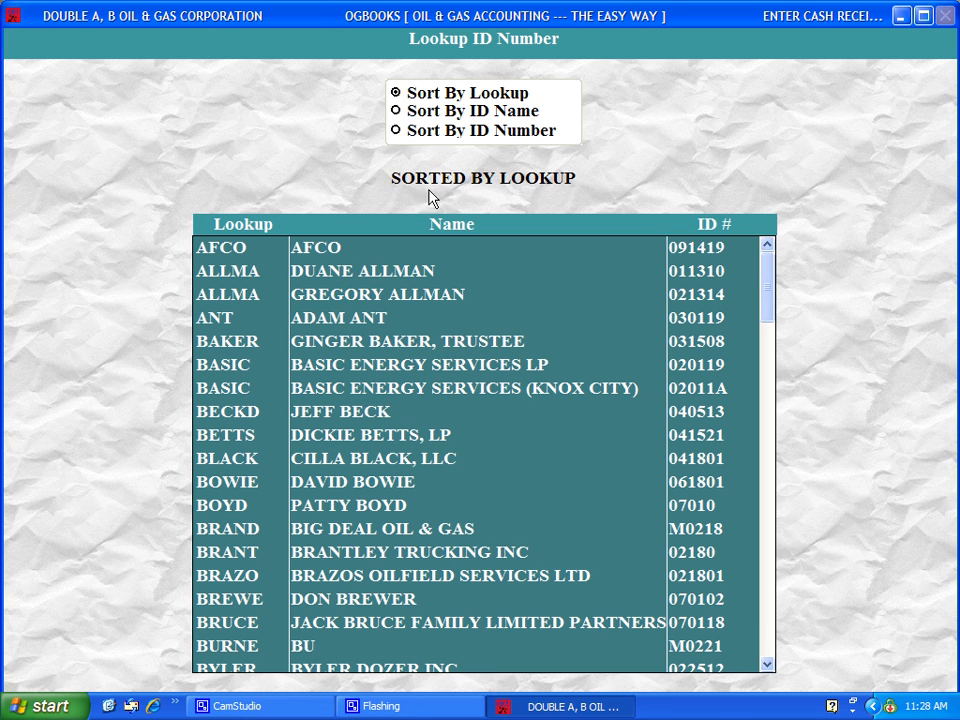
pyautogui.doubleClick(364, 411)
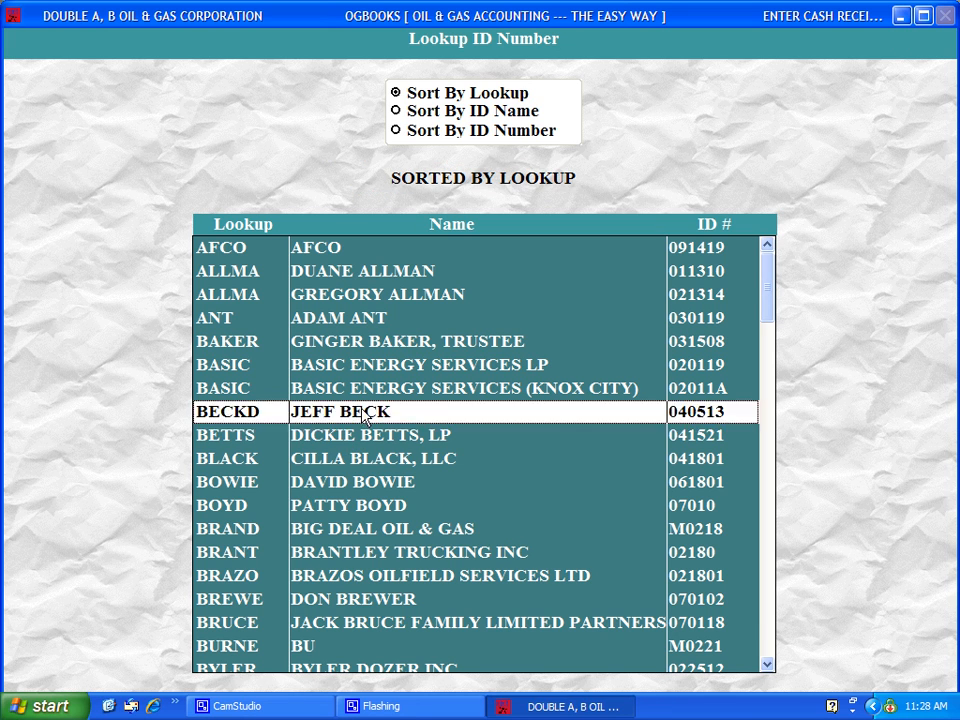
# Enter check number 49034, check amount 7,530.17 and check date 09/04/2010 for the receipt
pyautogui.click(449, 196)
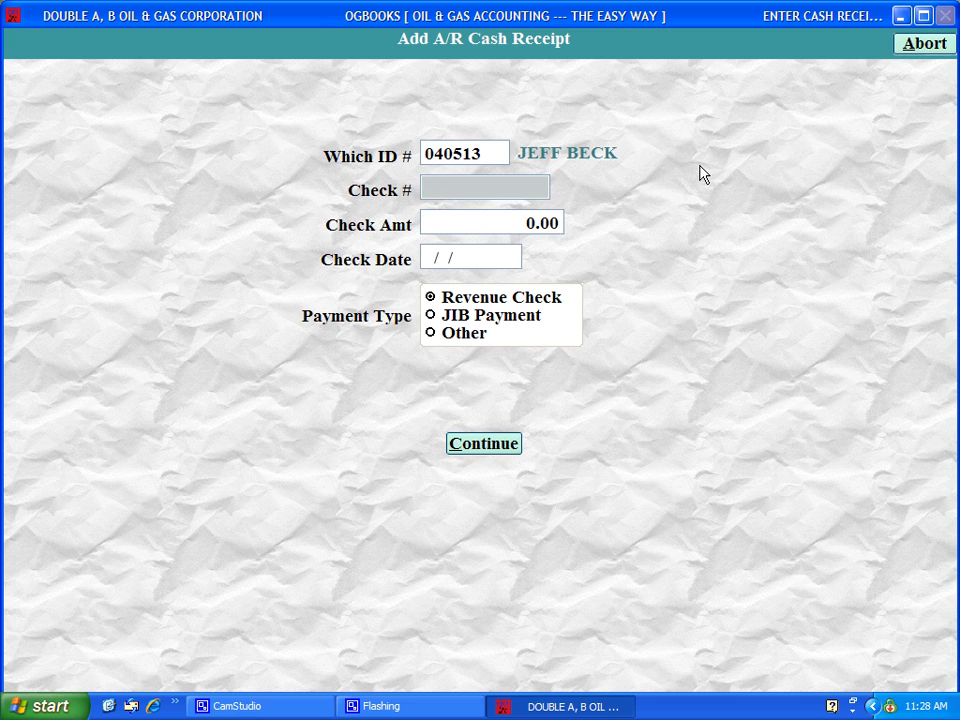
pyautogui.write('49034')
pyautogui.press('Return')
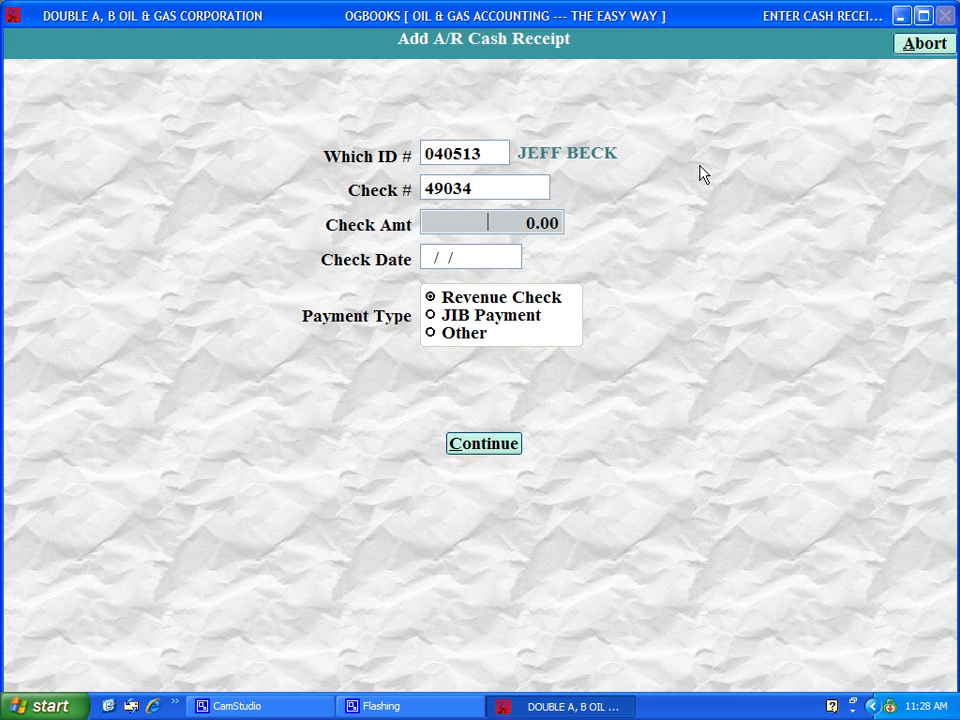
pyautogui.write('7,530.17')
pyautogui.press('Return')
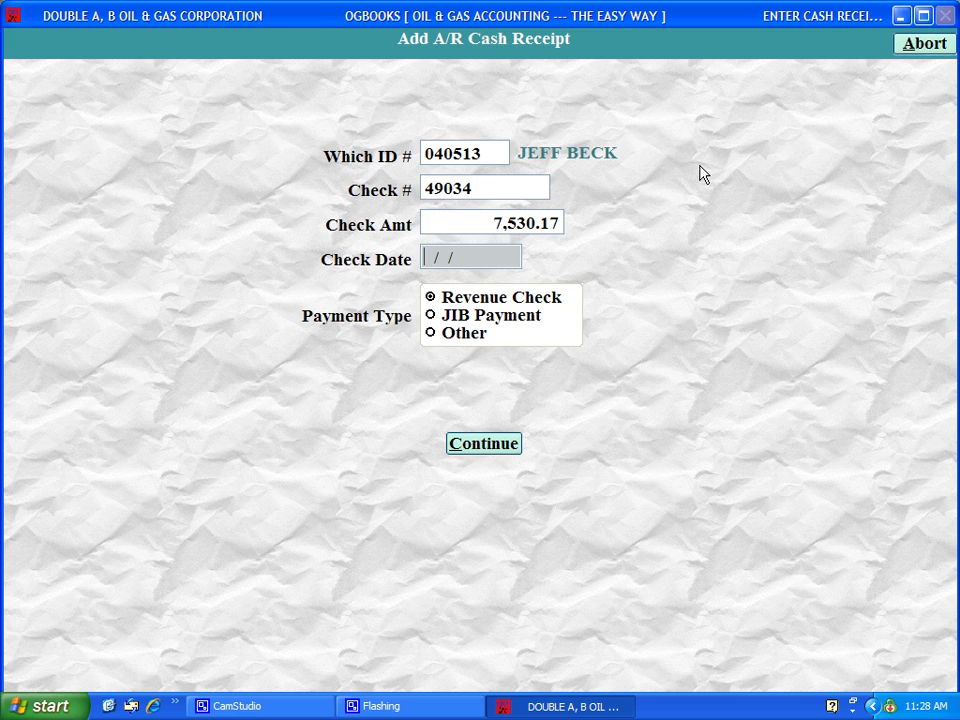
pyautogui.write('09042010')
pyautogui.press('Return')
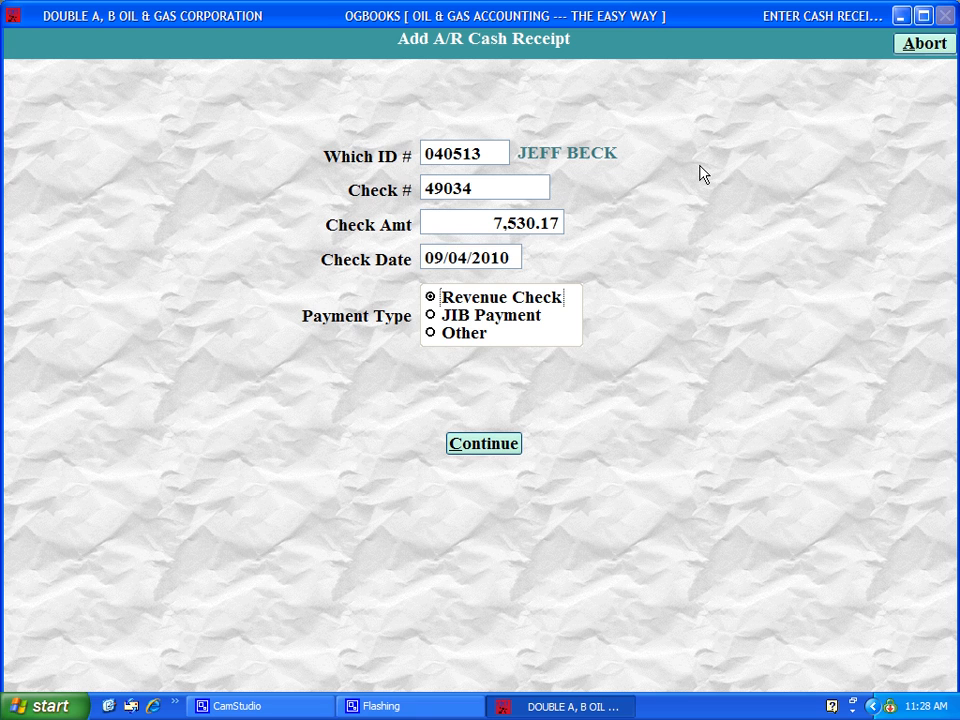
# Make the 7,530.17 receipt a JIB Payment applied automatically to the oldest invoice, and save it
pyautogui.click(490, 316)
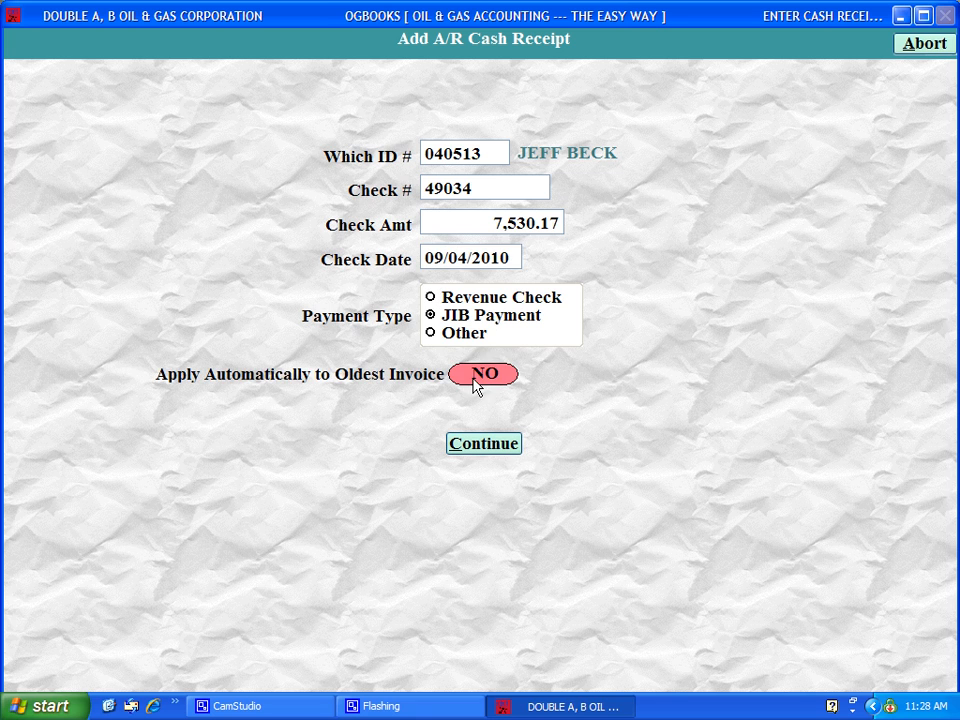
pyautogui.click(482, 377)
pyautogui.click(483, 446)
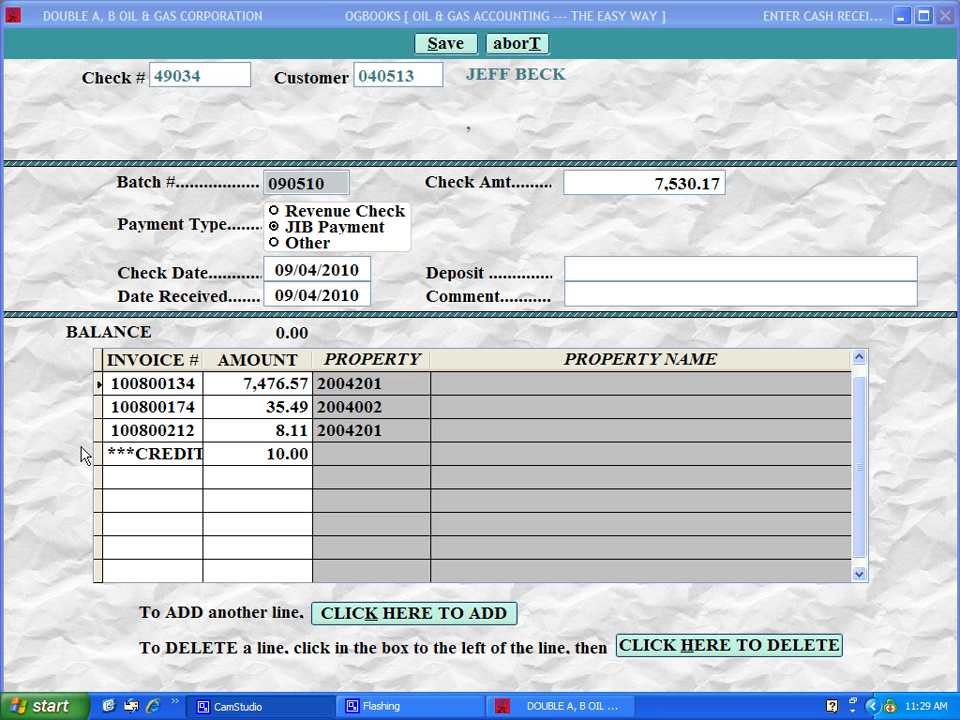
pyautogui.click(448, 46)
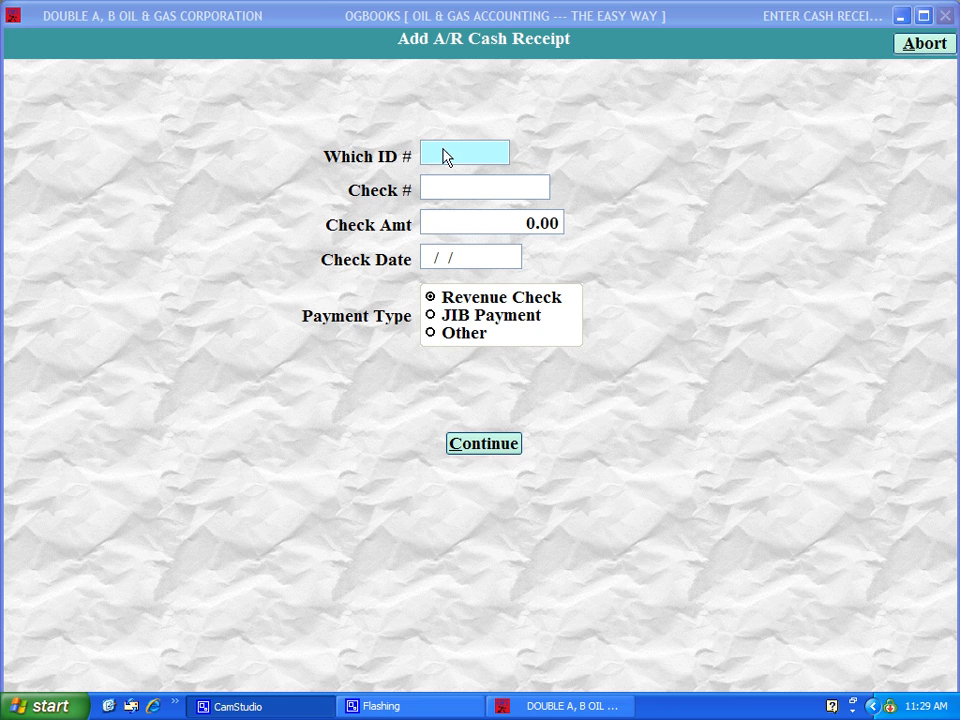
# Start a receipt for the customer Dickie Betts, LP with check number 372, check amount 10.00 and check date 08/31/2010
pyautogui.doubleClick(443, 157)
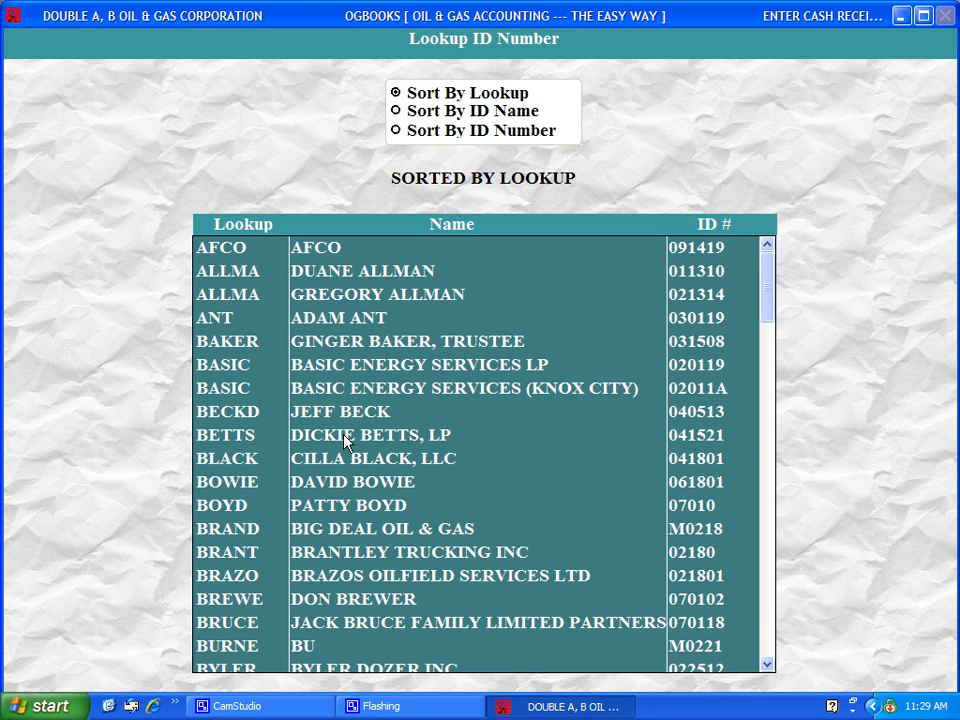
pyautogui.doubleClick(342, 440)
pyautogui.click(440, 192)
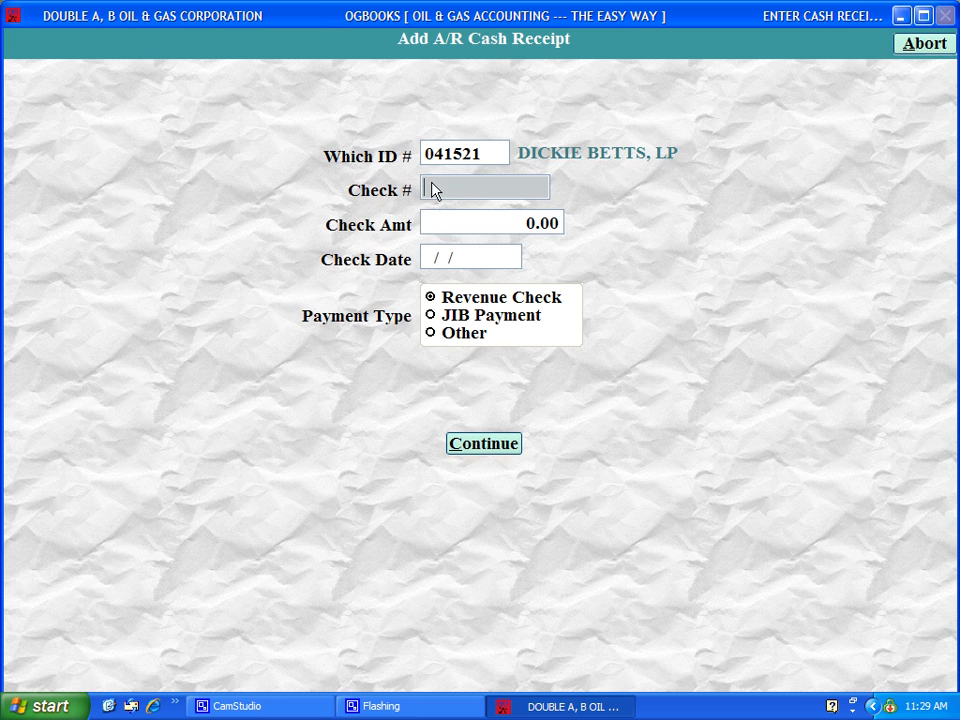
pyautogui.write('372')
pyautogui.press('Return')
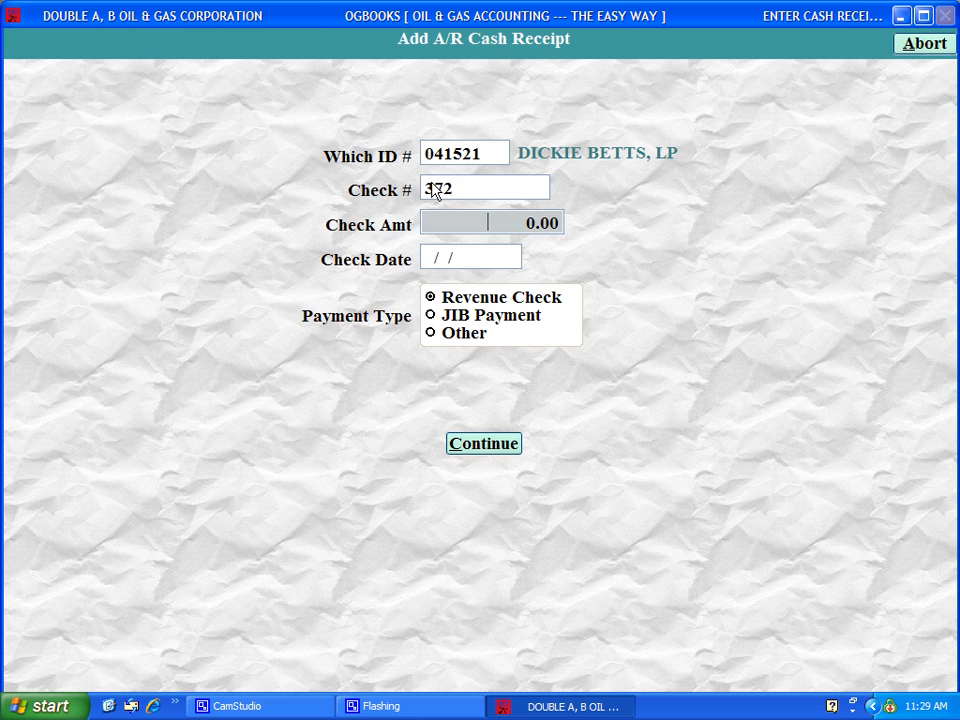
pyautogui.write('10')
pyautogui.press('Return')
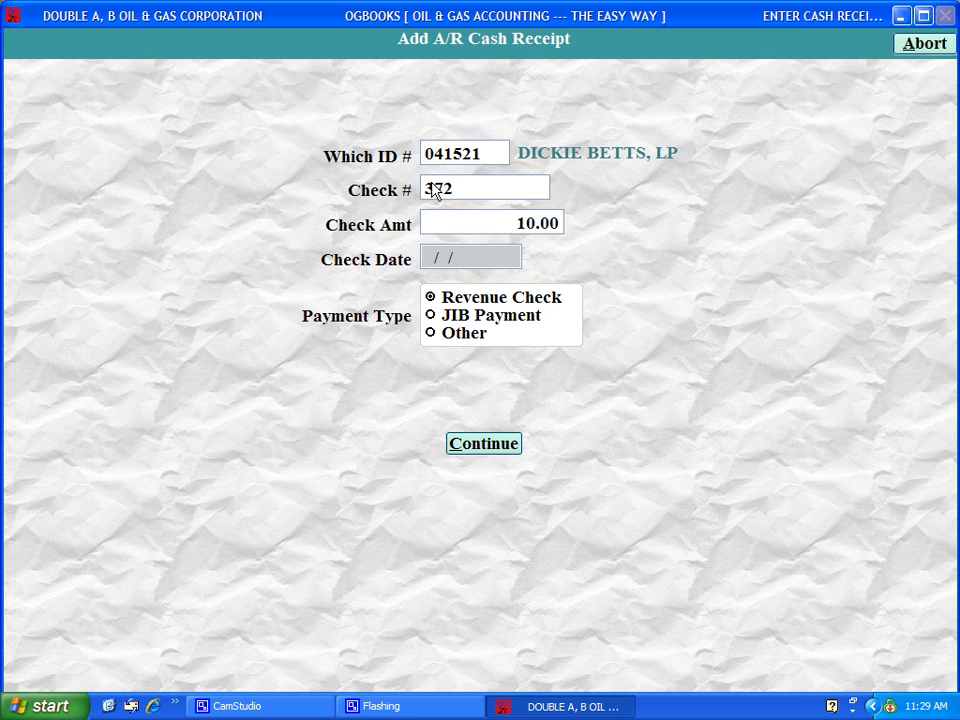
pyautogui.write('08312010')
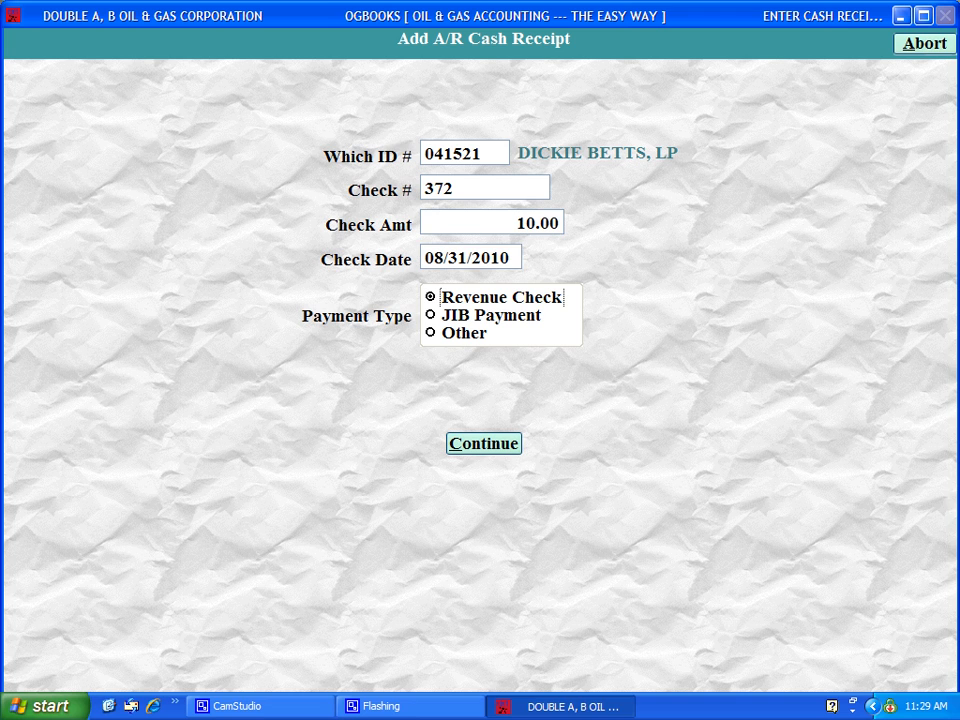
# Make the receipt a JIB Payment applied manually to the customer's 10.00 invoice dated 08/10/2010, and save it
pyautogui.click(518, 316)
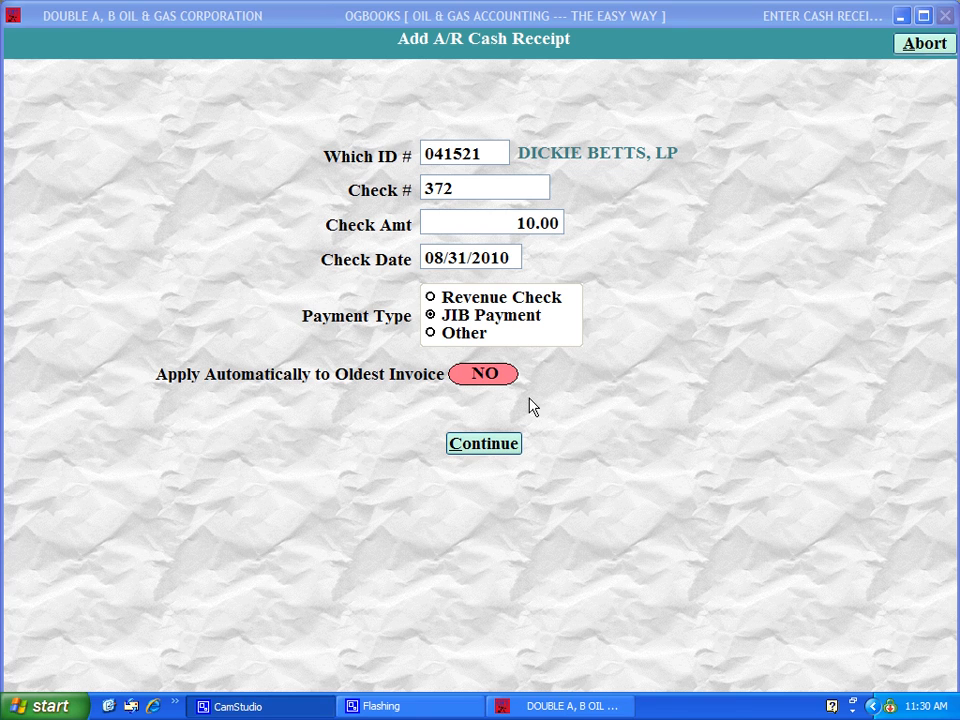
pyautogui.click(489, 444)
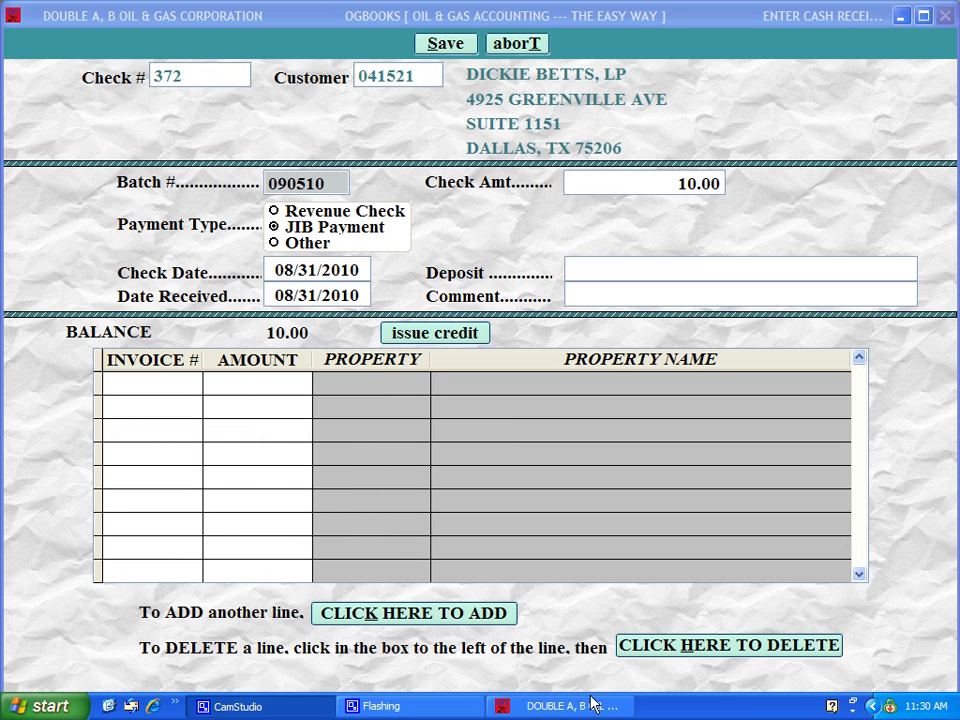
pyautogui.click(376, 618)
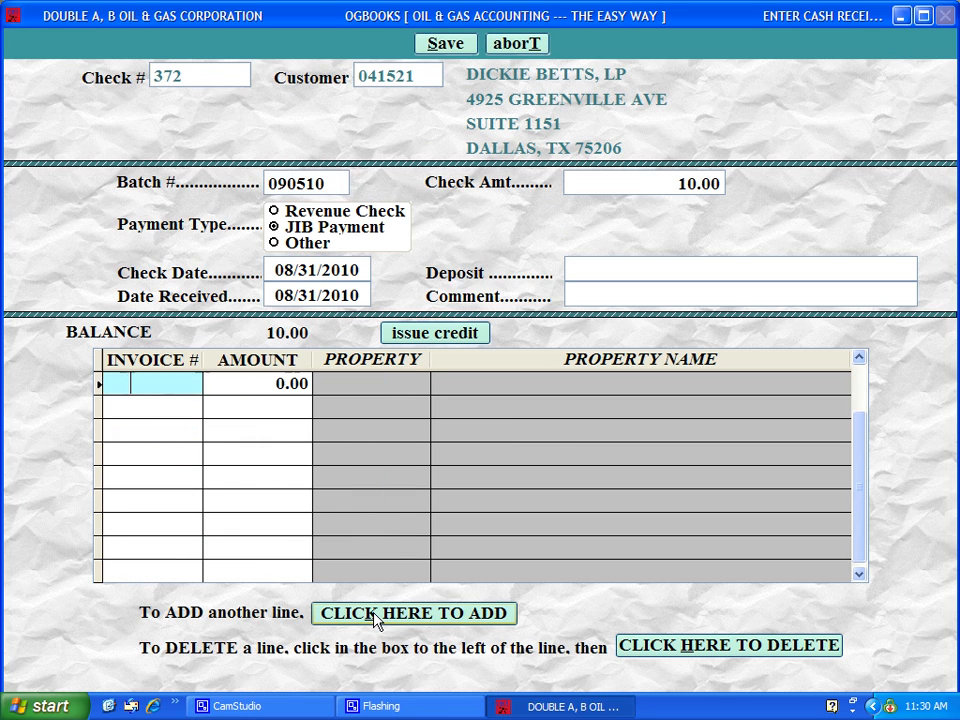
pyautogui.doubleClick(154, 384)
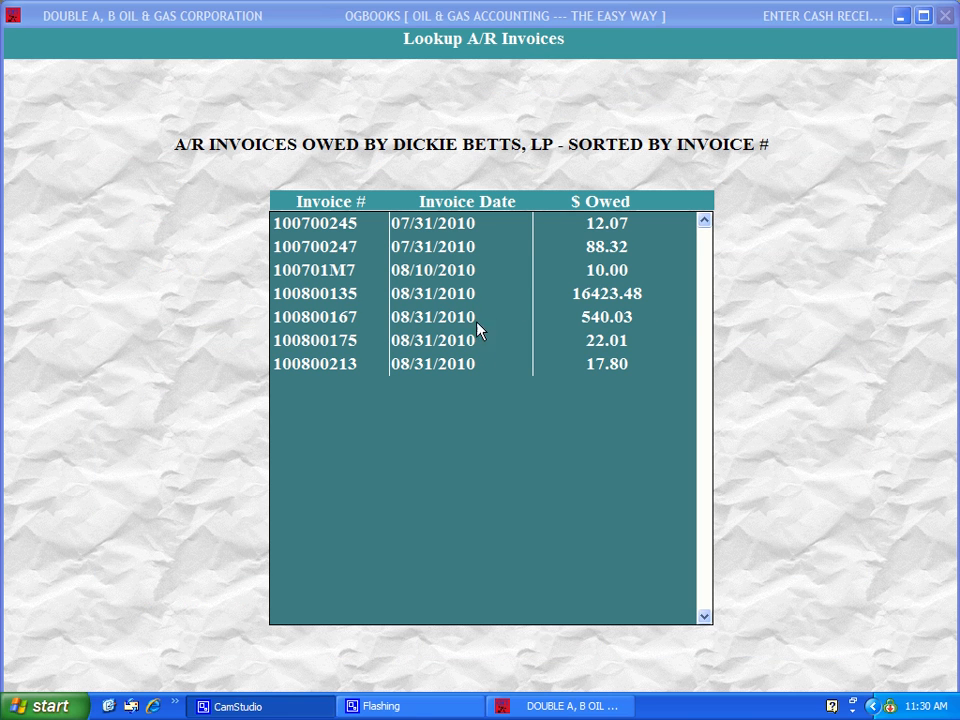
pyautogui.doubleClick(591, 274)
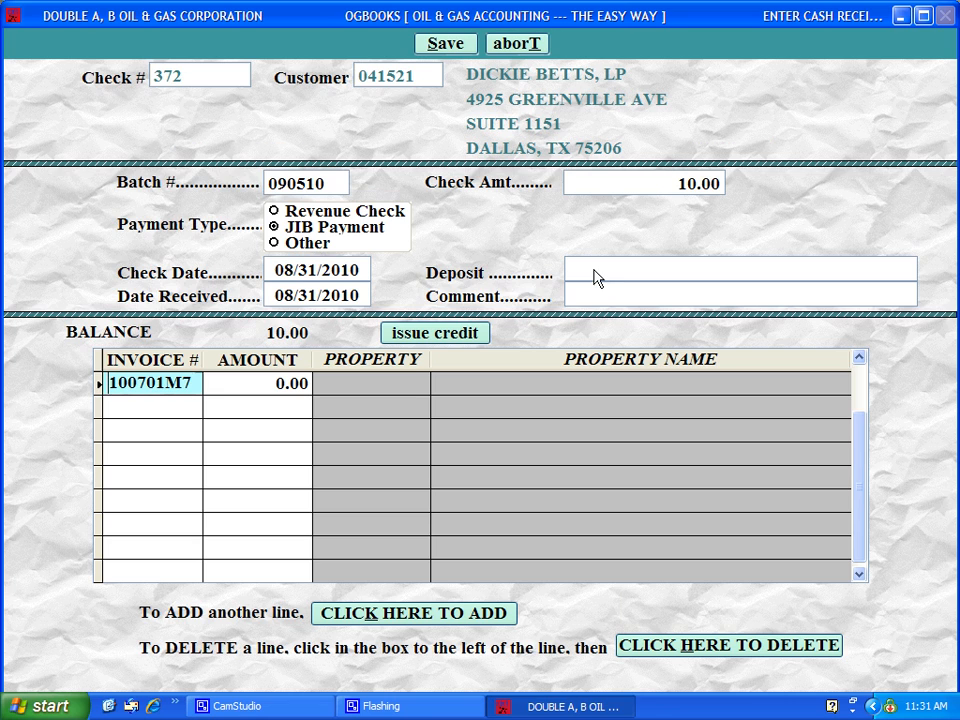
pyautogui.click(446, 44)
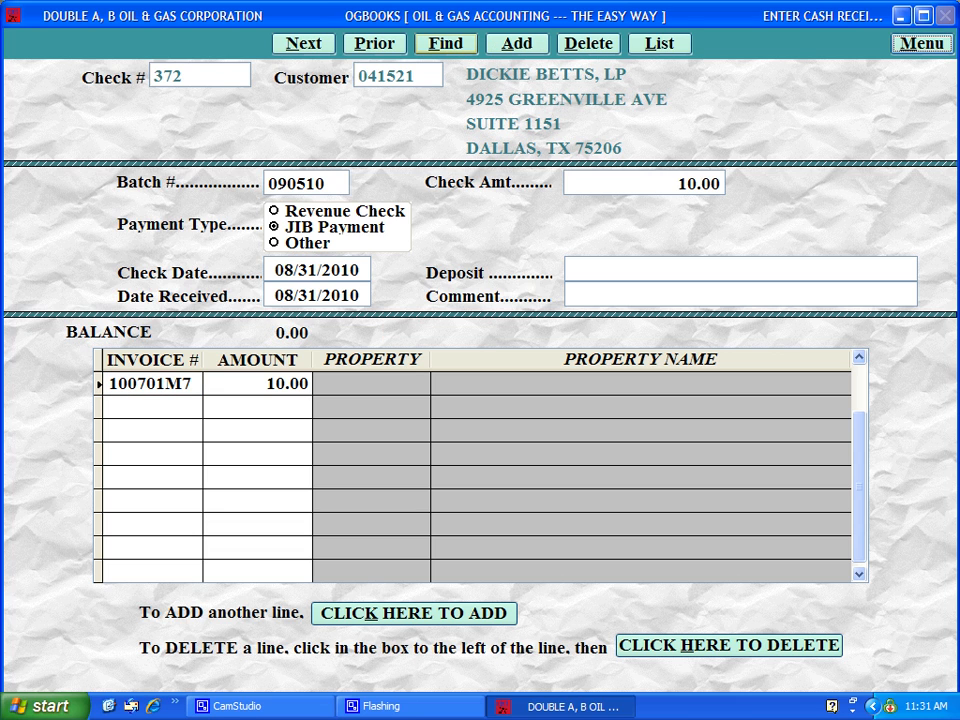
# Add another cash receipt for the customer Cilla Black, LLC
pyautogui.click(522, 47)
pyautogui.click(472, 153)
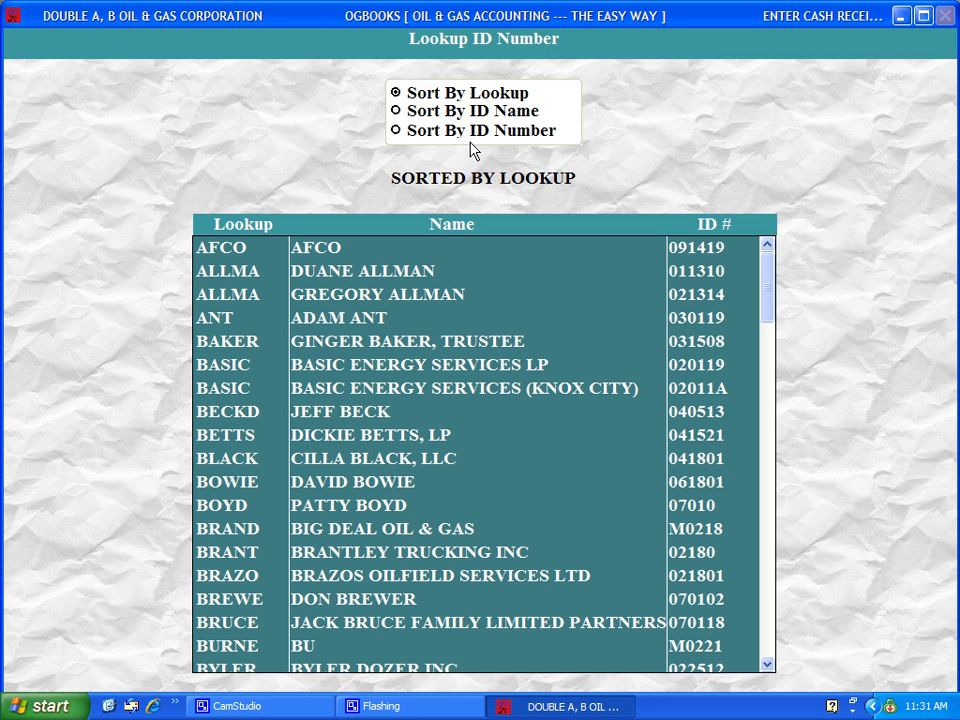
pyautogui.write('BL')
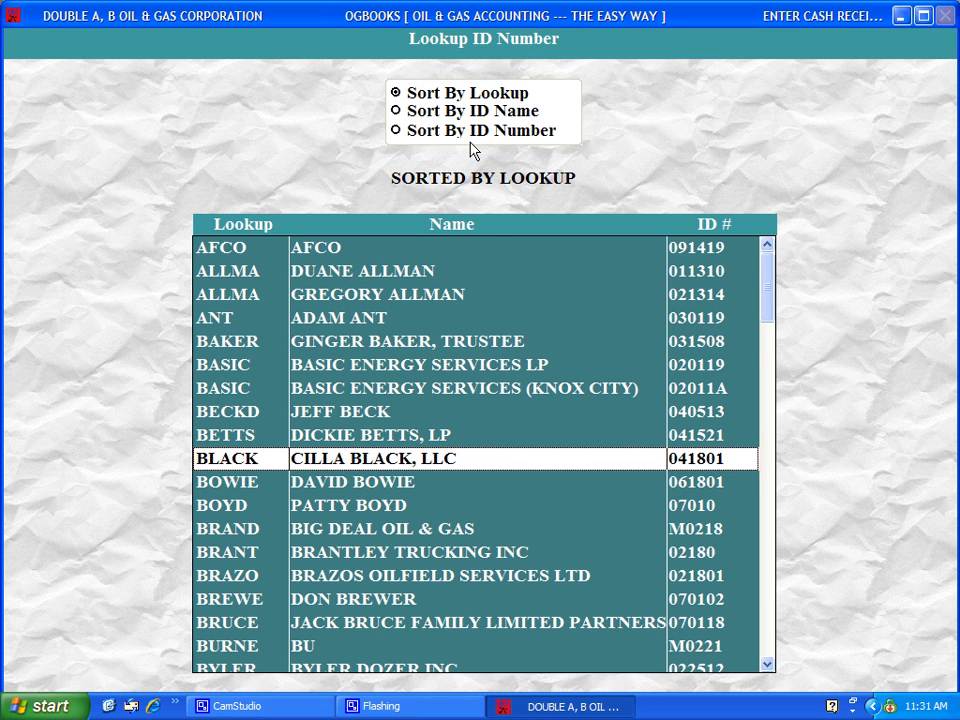
pyautogui.doubleClick(470, 460)
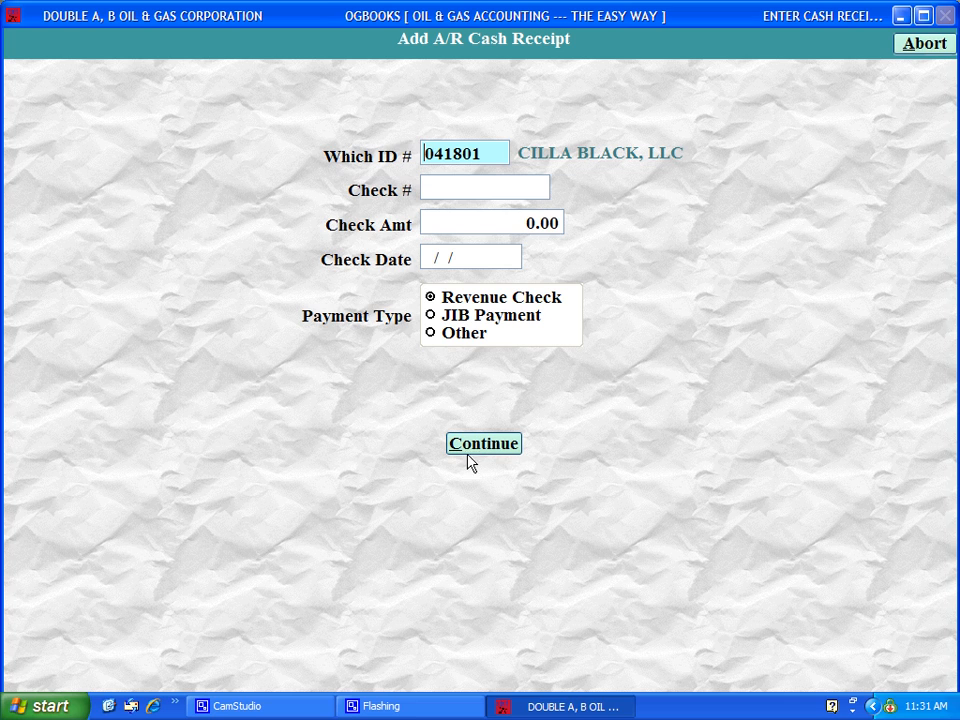
# Enter check number 23934, check amount 98.37 and check date 09/05/2010 for the receipt
pyautogui.click(461, 192)
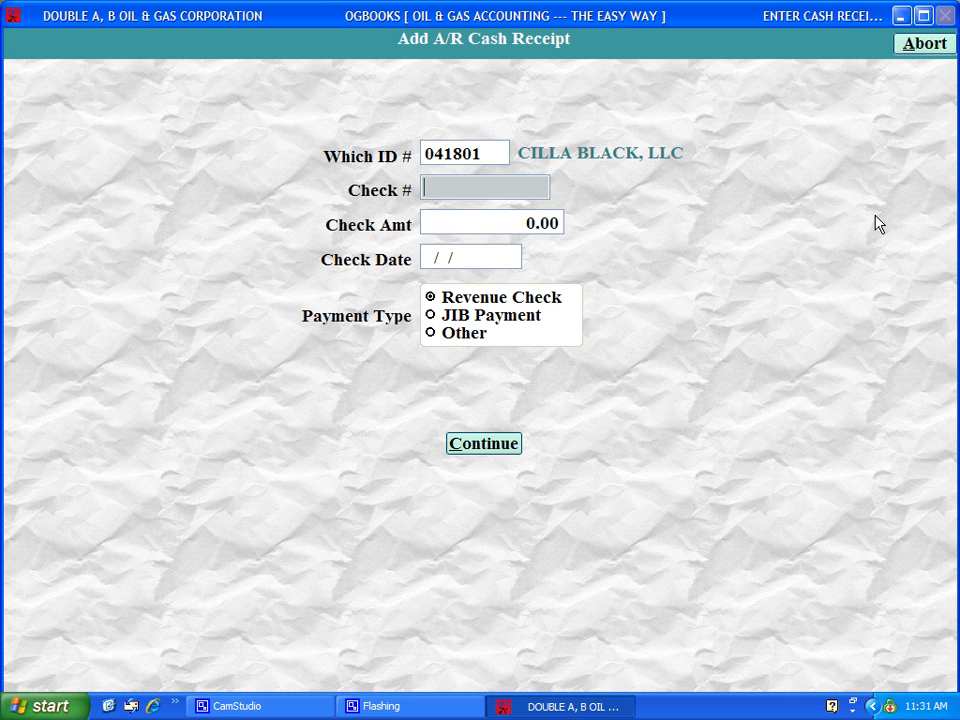
pyautogui.write('23934')
pyautogui.press('Return')
pyautogui.write('98.37')
pyautogui.press('Return')
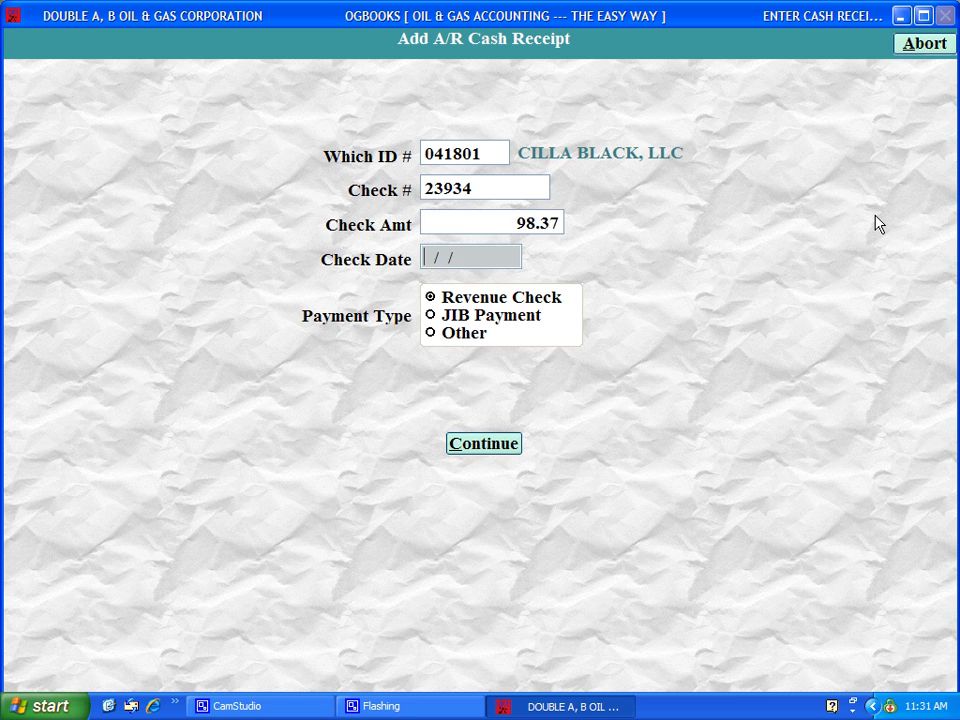
pyautogui.write('090510')
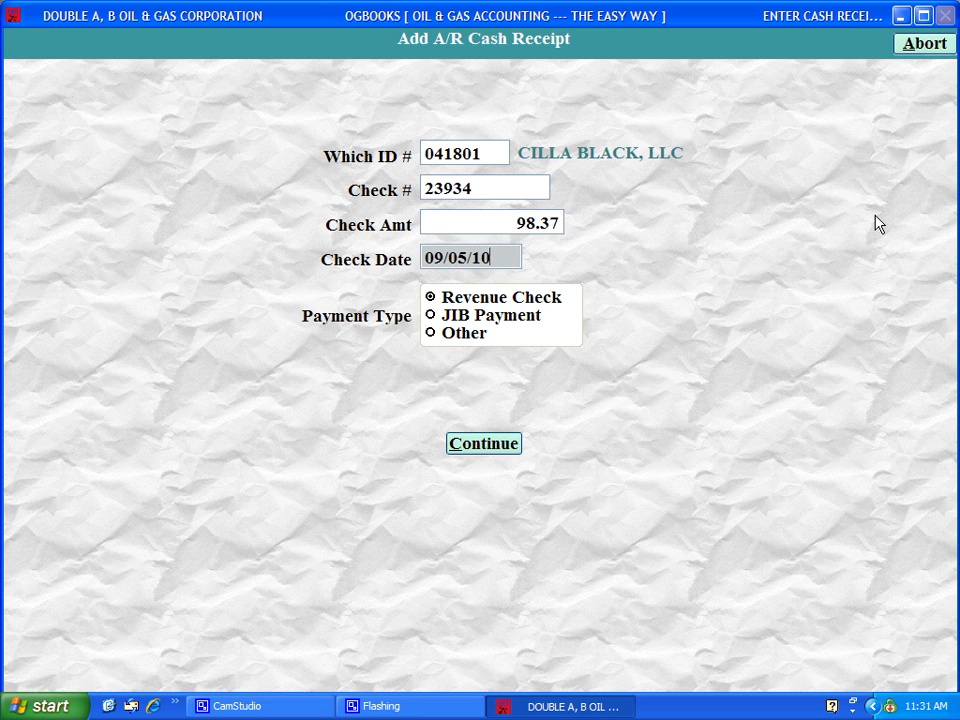
pyautogui.press('Return')
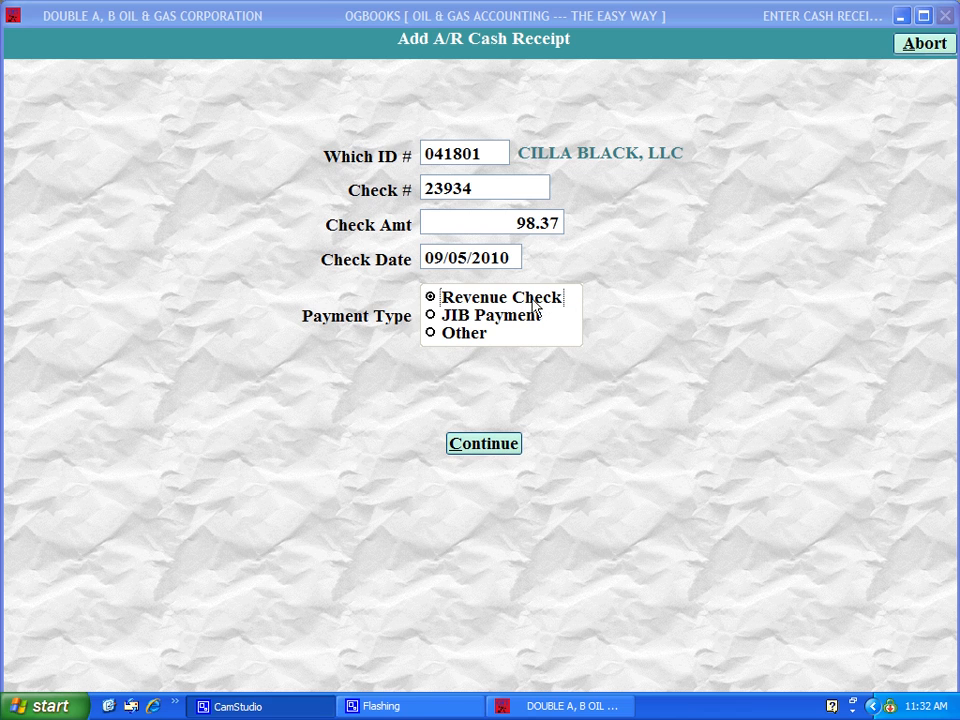
# Set the receipt's payment type to Other and add a distribution line with an amount of -98.37
pyautogui.click(457, 333)
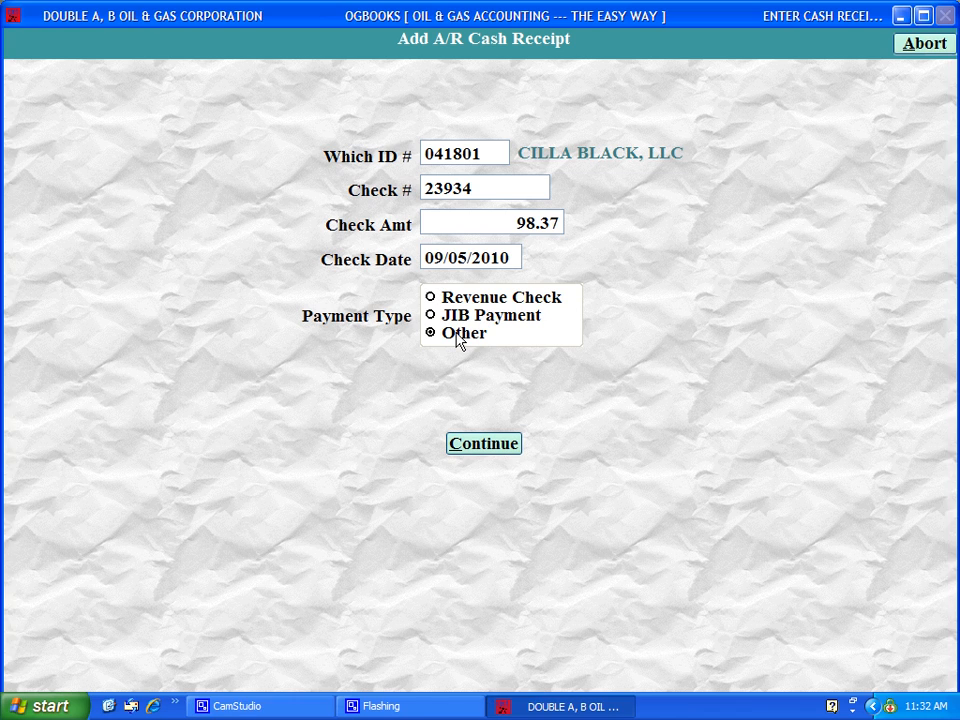
pyautogui.click(487, 444)
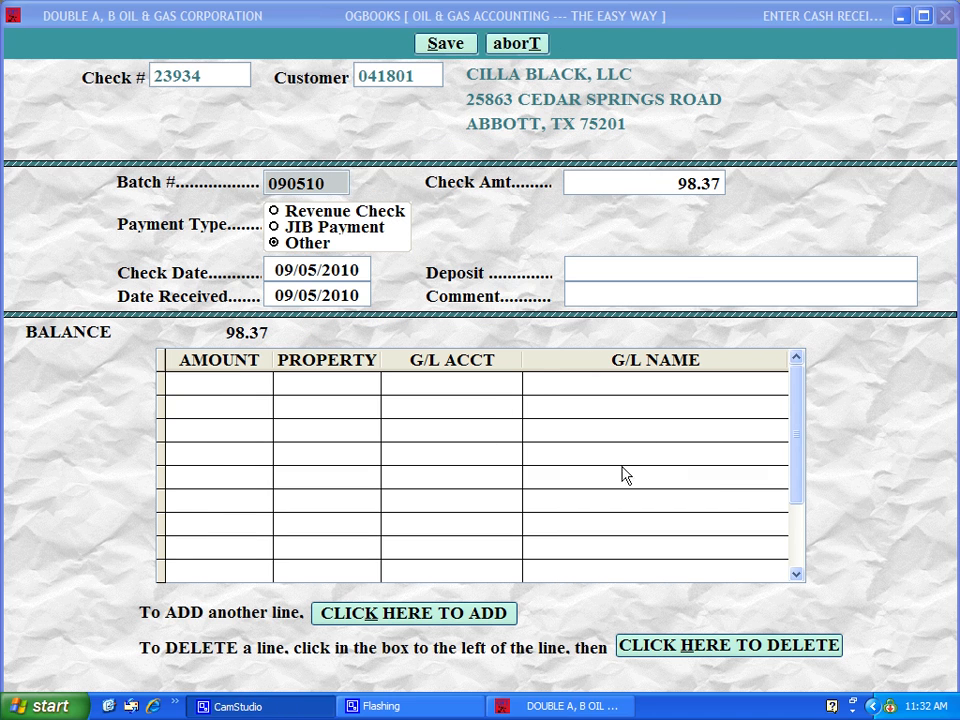
pyautogui.click(483, 614)
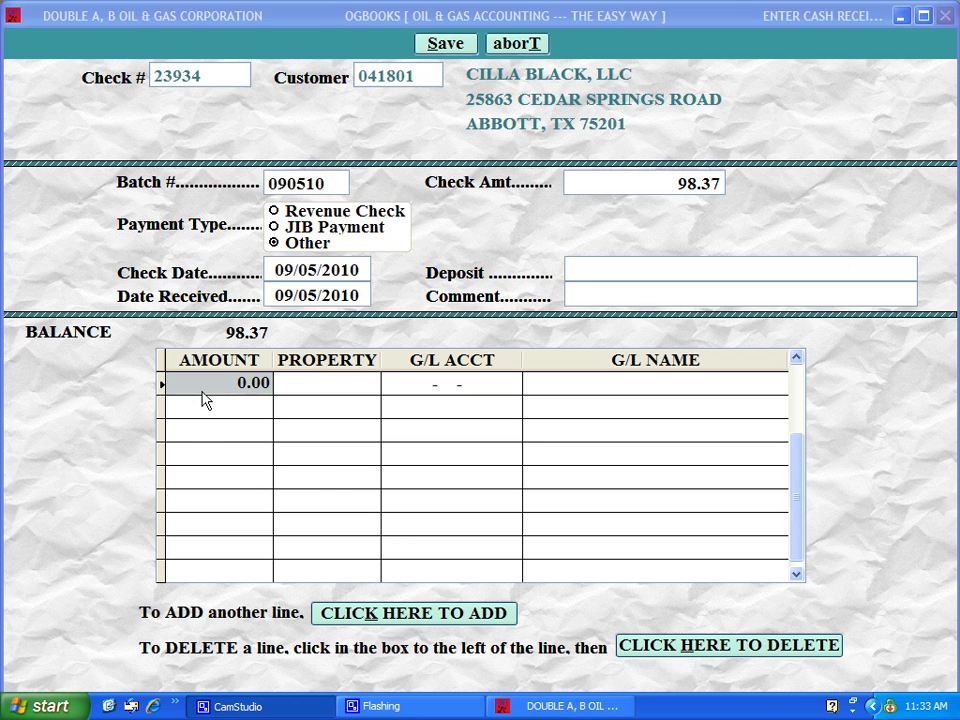
pyautogui.write('-98.37')
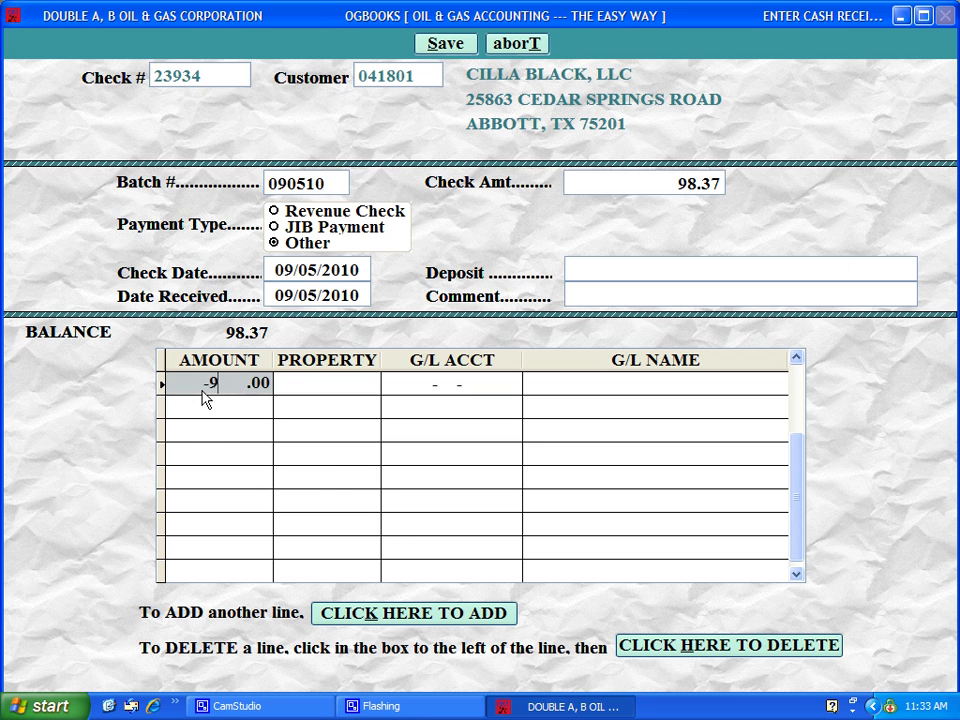
pyautogui.press('Tab')
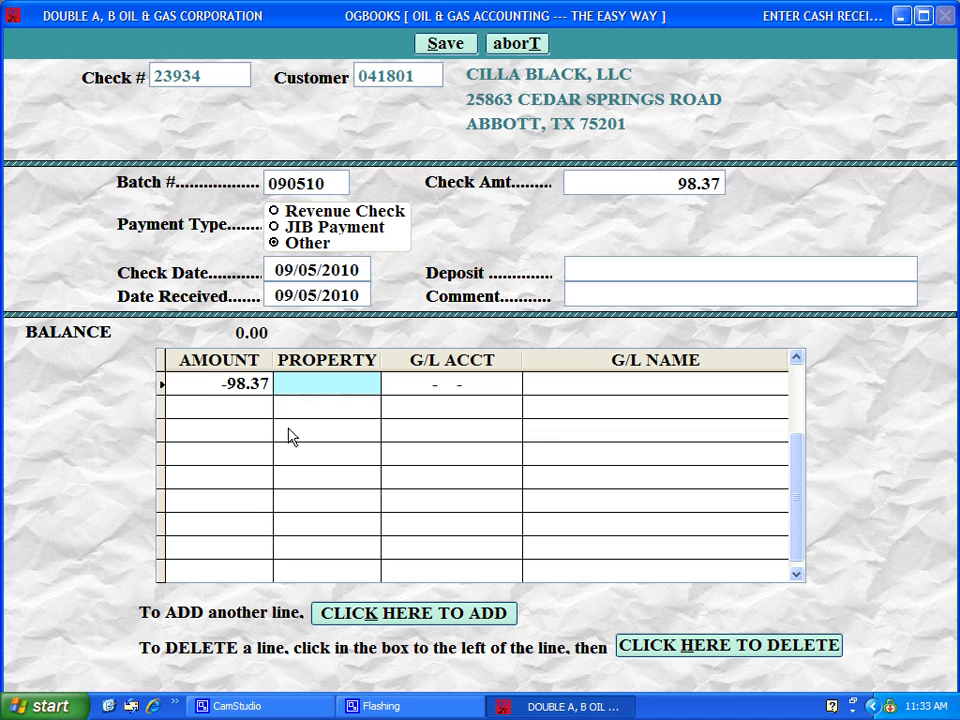
# Assign the Office Supplies expense account to the -98.37 line and save the receipt
pyautogui.click(398, 394)
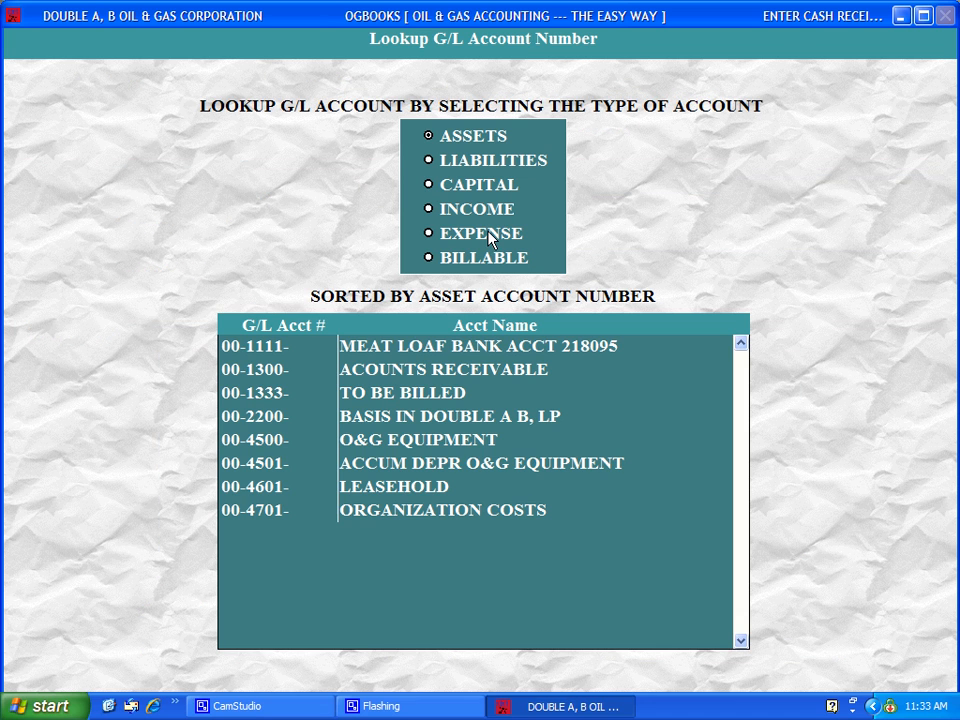
pyautogui.click(488, 236)
pyautogui.doubleClick(442, 606)
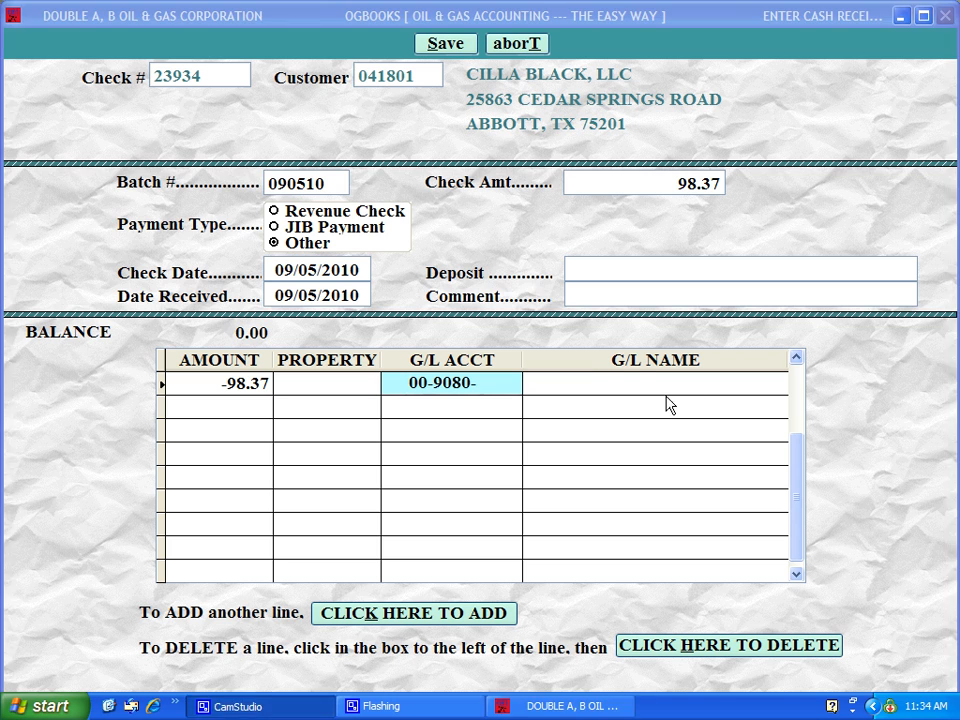
pyautogui.click(673, 388)
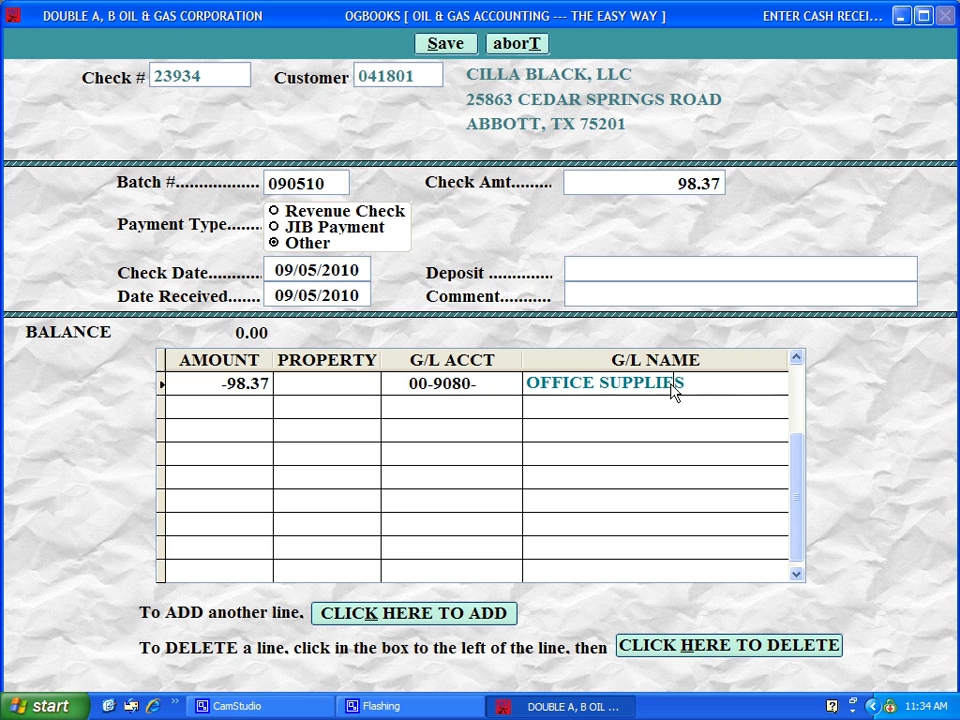
pyautogui.click(456, 43)
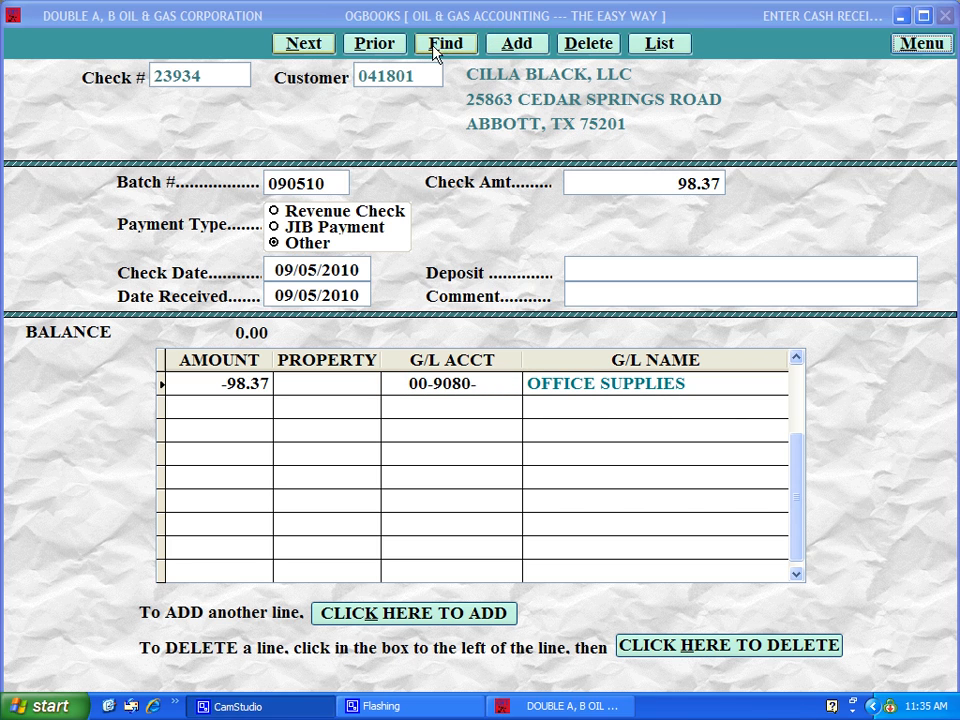
# Add another cash receipt for the customer Sunoco
pyautogui.click(527, 46)
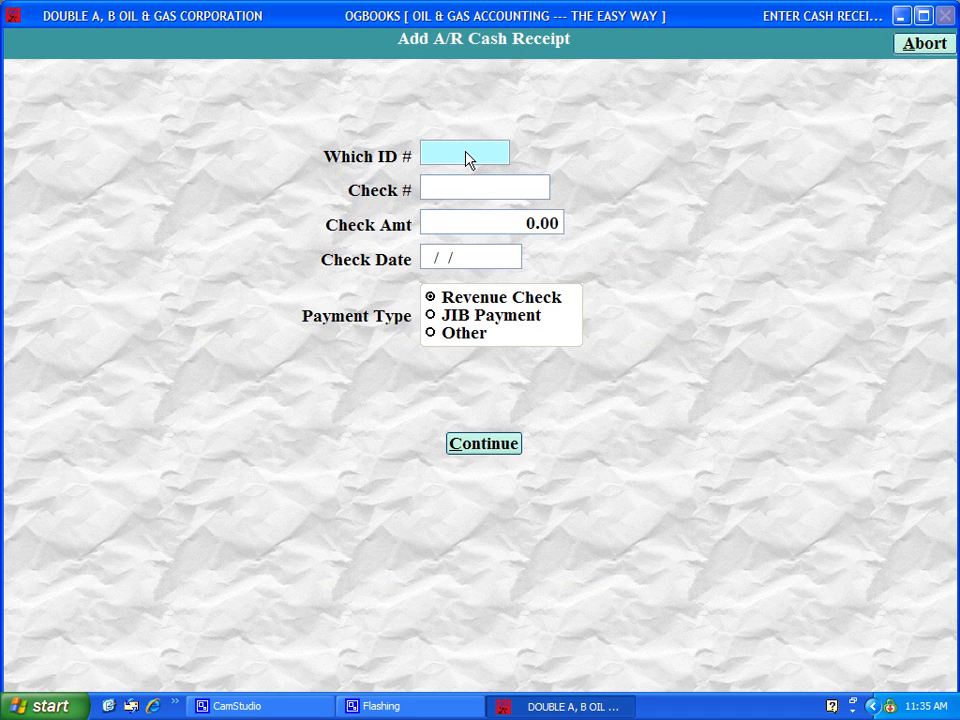
pyautogui.doubleClick(467, 157)
pyautogui.press('s')
pyautogui.press('u')
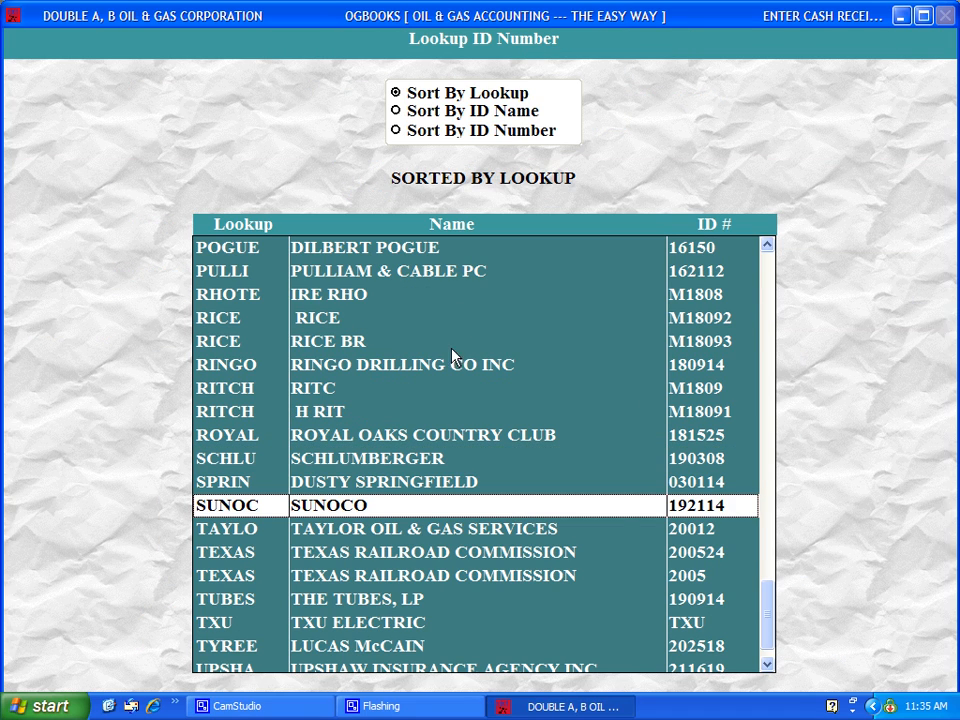
pyautogui.click(421, 515)
# Enter check number 174935, check amount 71,461.43 and check date 08/25/2010, and continue with the receipt as a Revenue Check
pyautogui.click(489, 189)
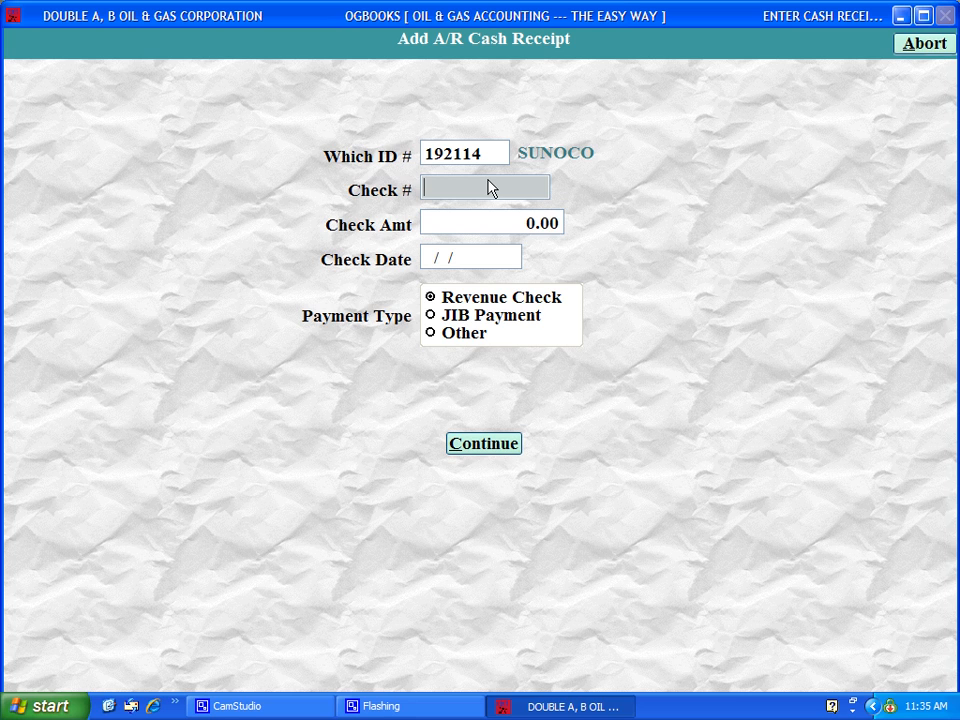
pyautogui.write('174935')
pyautogui.press('Return')
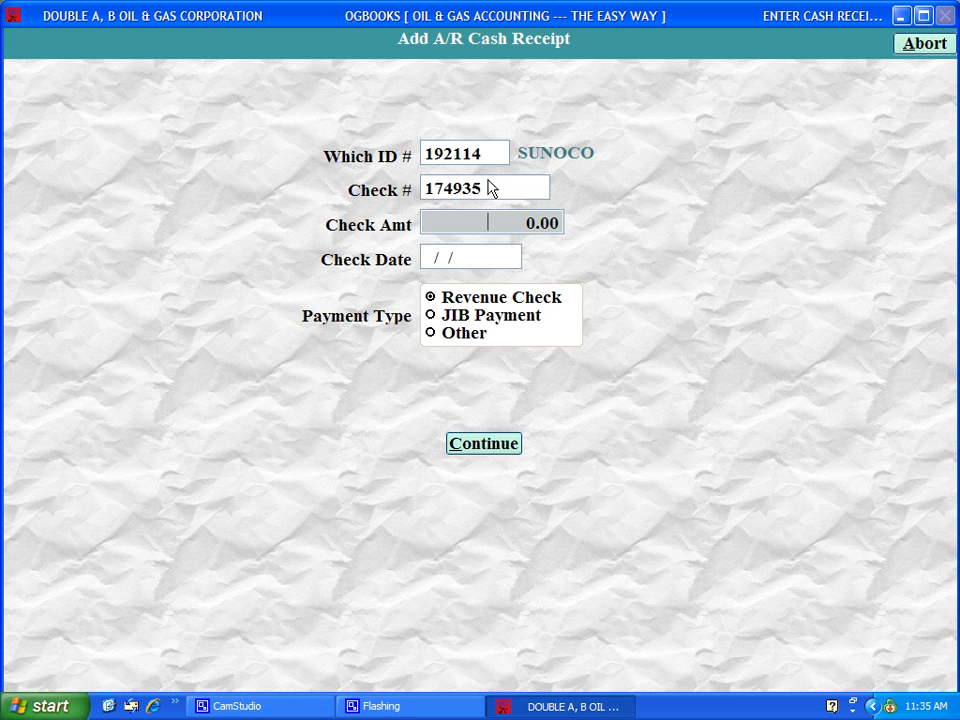
pyautogui.write('71,4')
pyautogui.write('61.43')
pyautogui.press('Return')
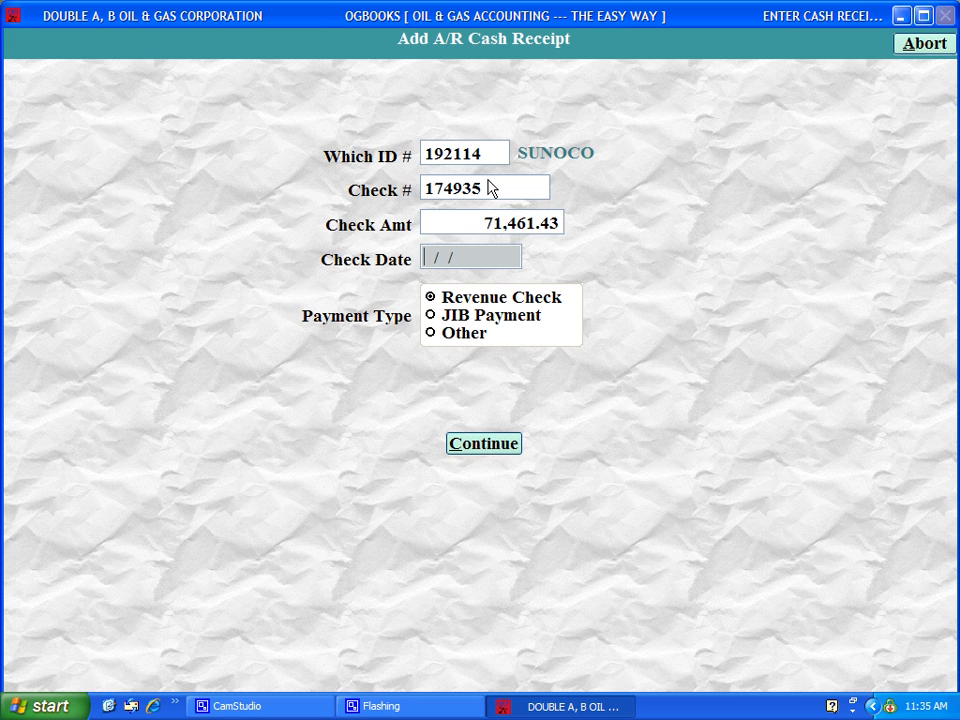
pyautogui.write('08252010')
pyautogui.press('Return')
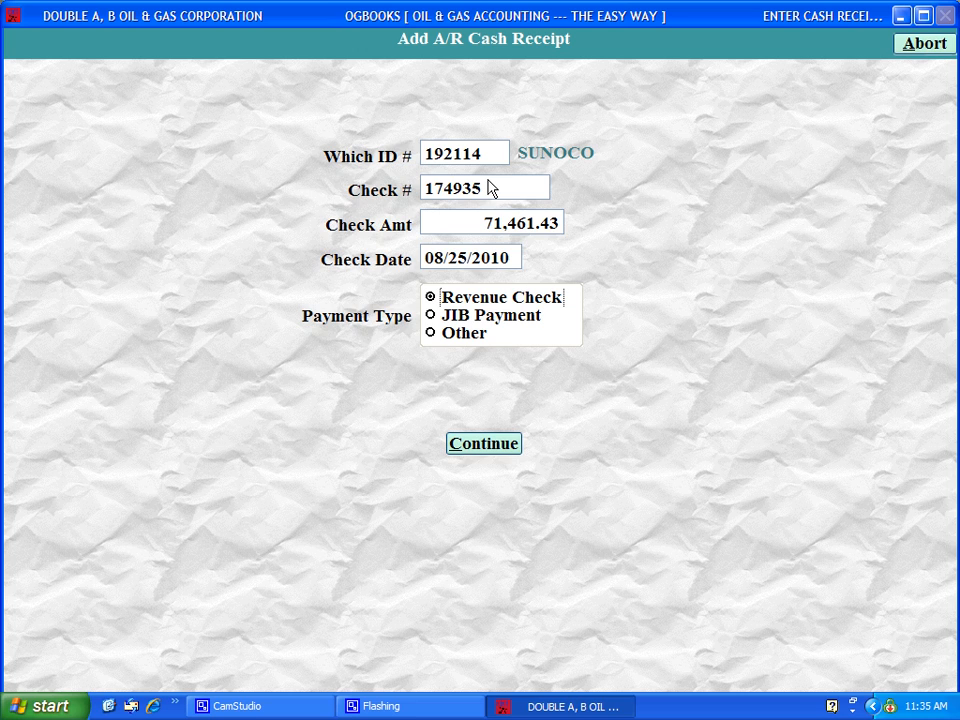
pyautogui.press('Return')
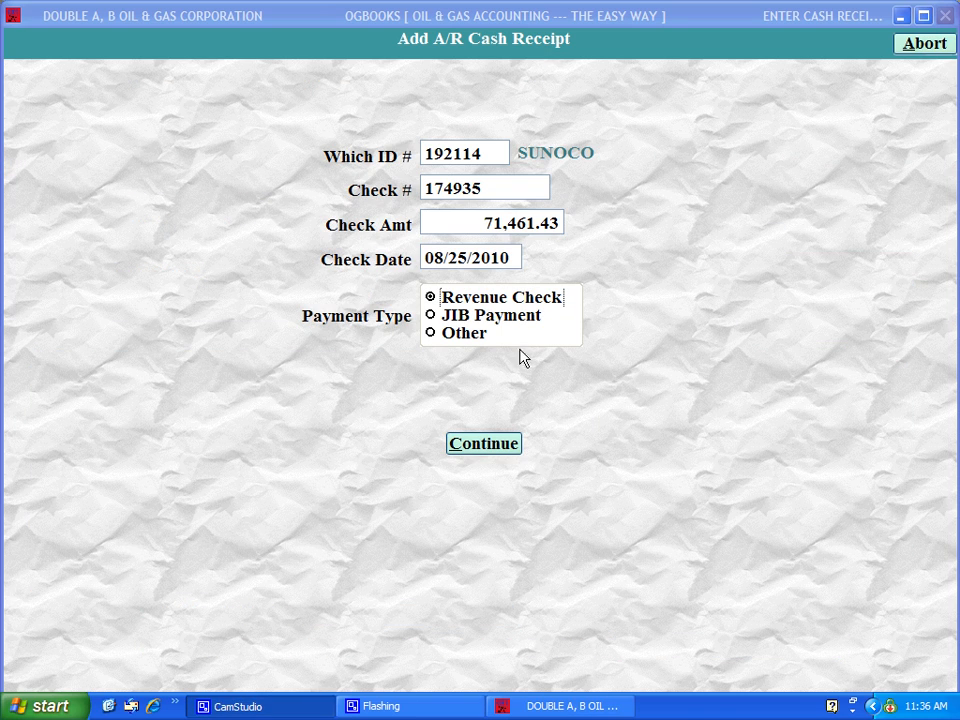
pyautogui.click(506, 447)
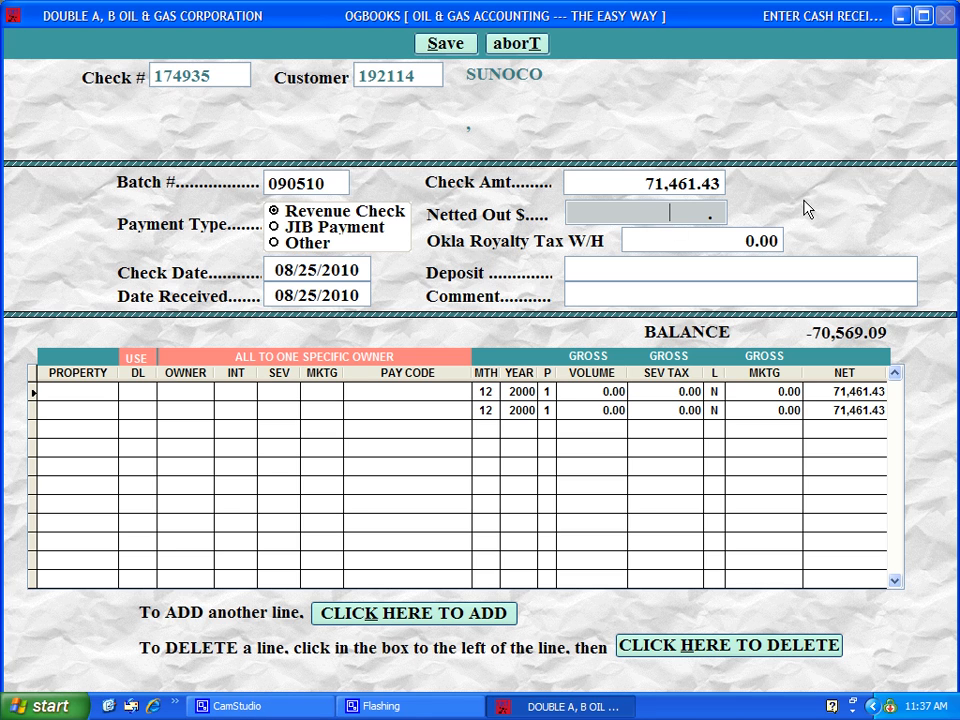
# Set the receipt's Netted Out amount to 892.34
pyautogui.write('92.34')
pyautogui.press('Tab')
pyautogui.press('Tab')
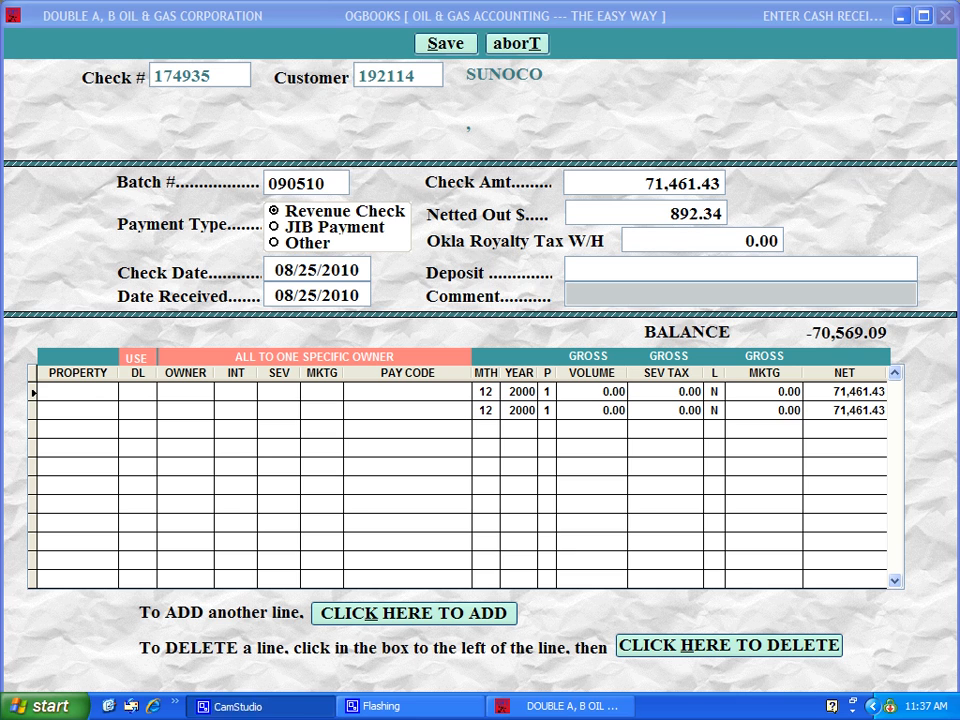
# Assign the property WUORI 1-2A HD4 to the first revenue line with DL 51
pyautogui.click(97, 394)
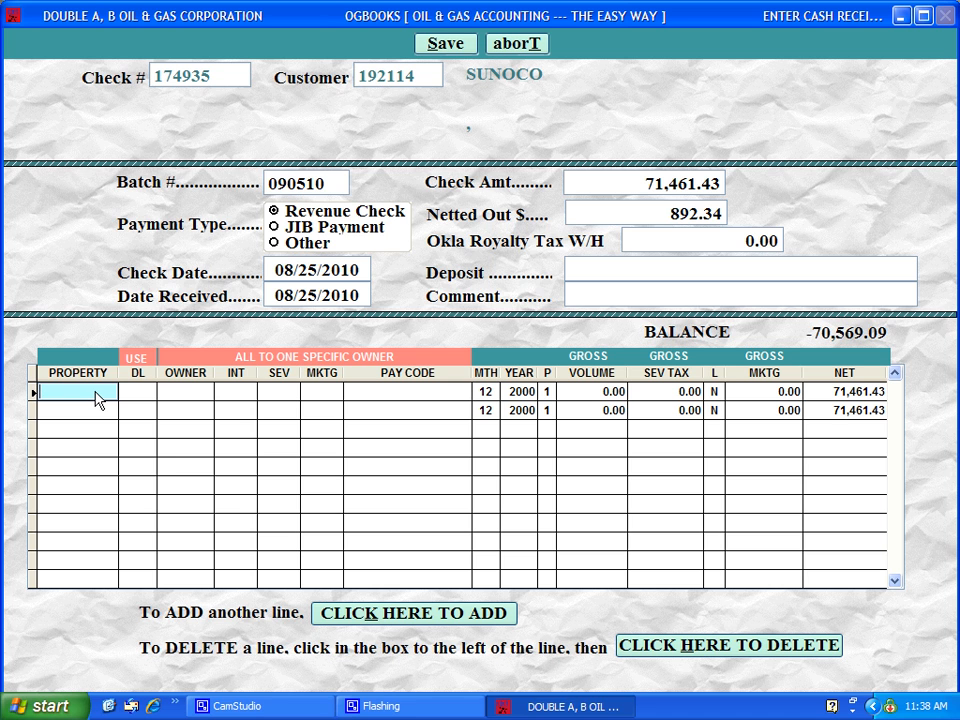
pyautogui.doubleClick(97, 396)
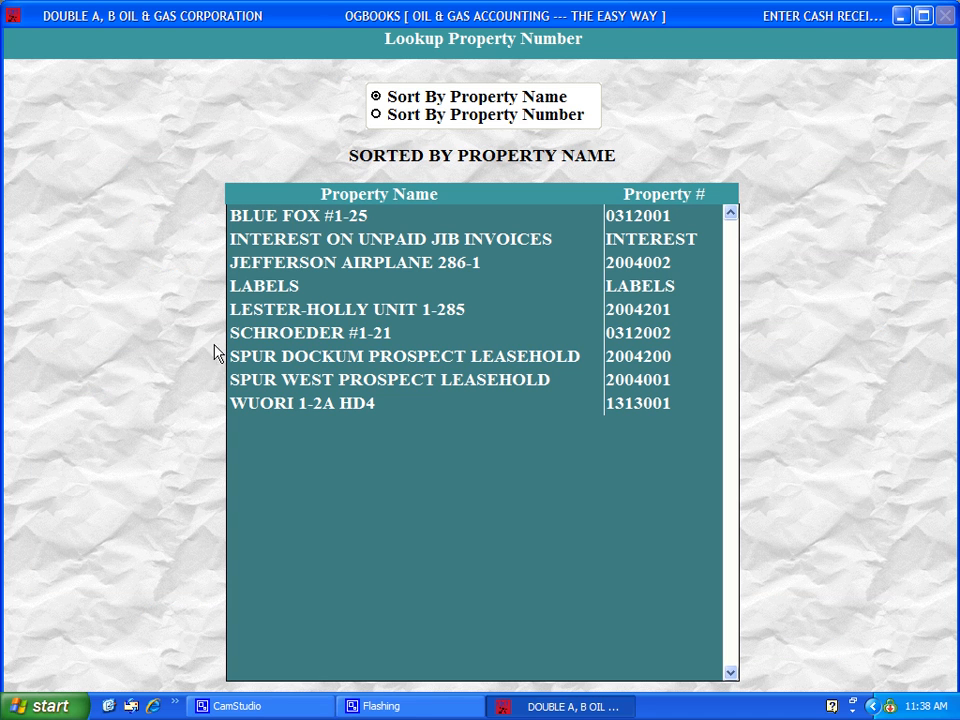
pyautogui.doubleClick(284, 402)
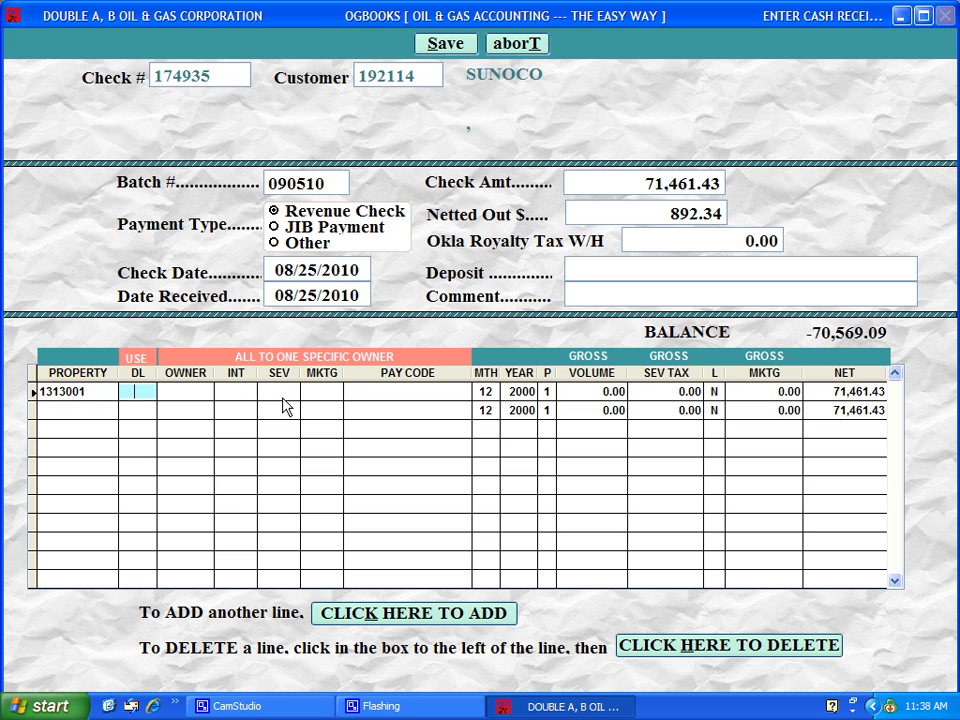
pyautogui.write('51')
pyautogui.press('Tab')
# Set the first revenue line's production month to 7, year to 2010 and P code to 2
pyautogui.press('Tab')
pyautogui.press('Tab')
pyautogui.press('Tab')
pyautogui.press('Tab')
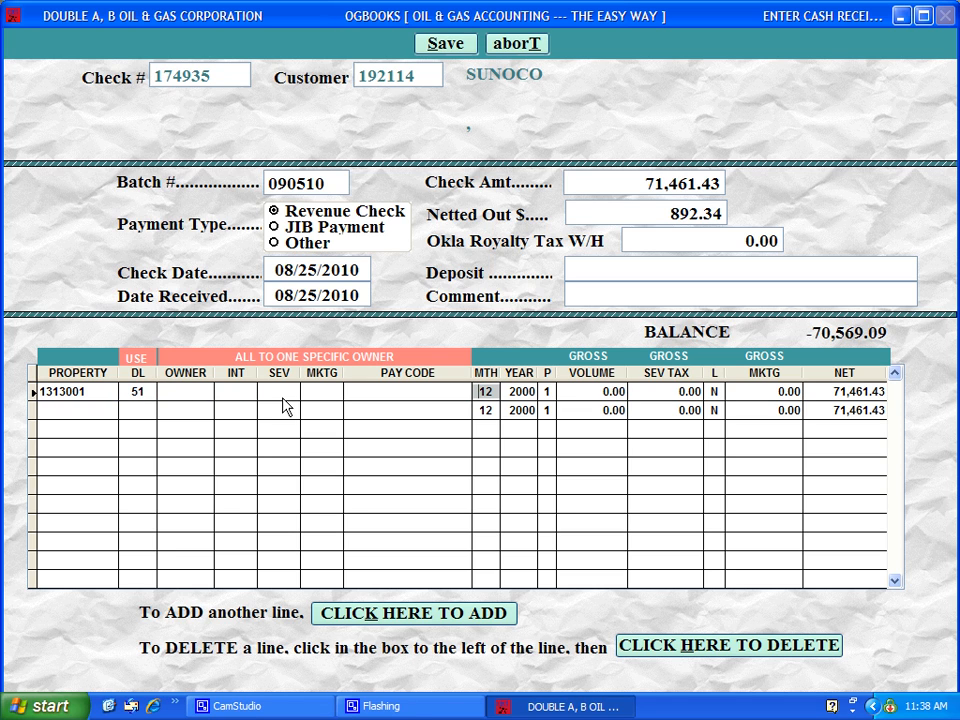
pyautogui.write('017')
pyautogui.press('Tab')
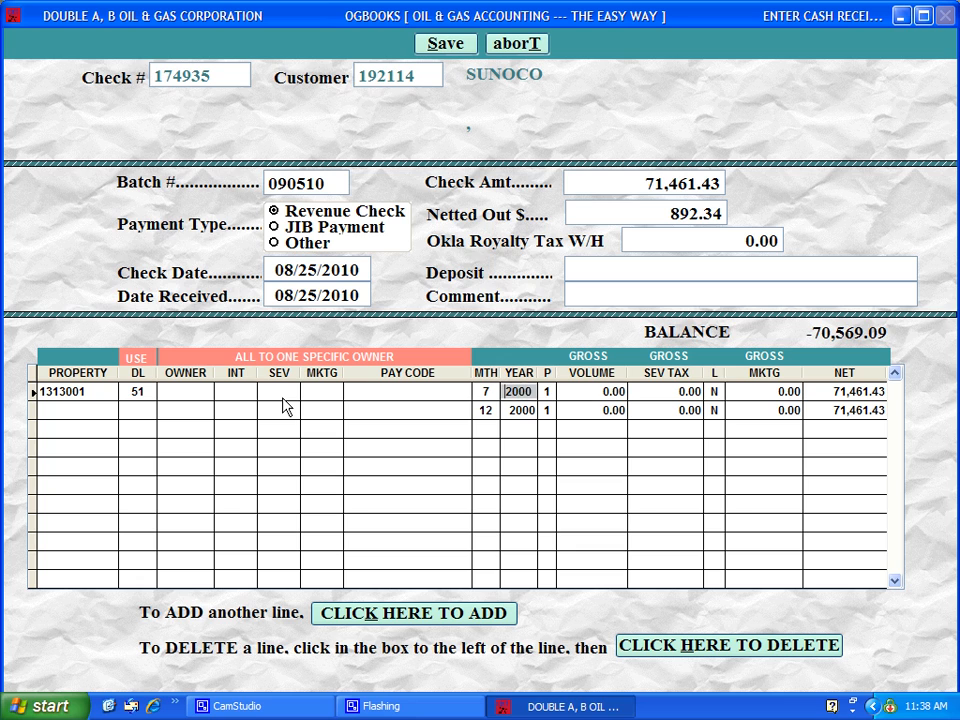
pyautogui.write('2010')
pyautogui.press('Tab')
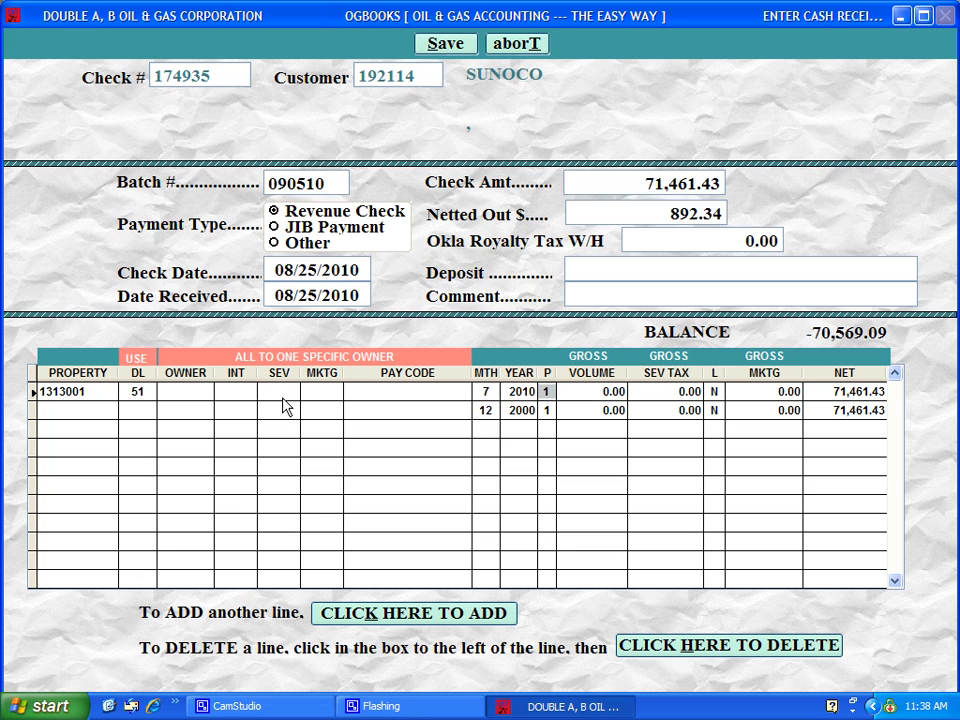
pyautogui.write('2')
pyautogui.press('Tab')
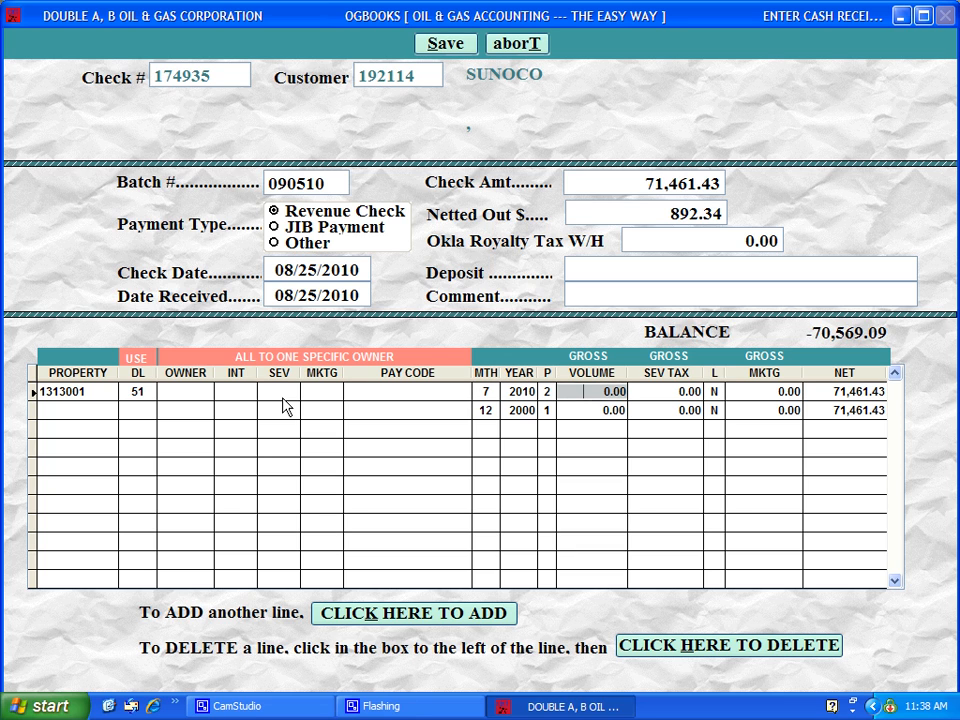
# Enter a gross volume of 572.70, severance tax of 2,163.35 and net of 44,764.82 on the first revenue line
pyautogui.write('572.7')
pyautogui.press('Tab')
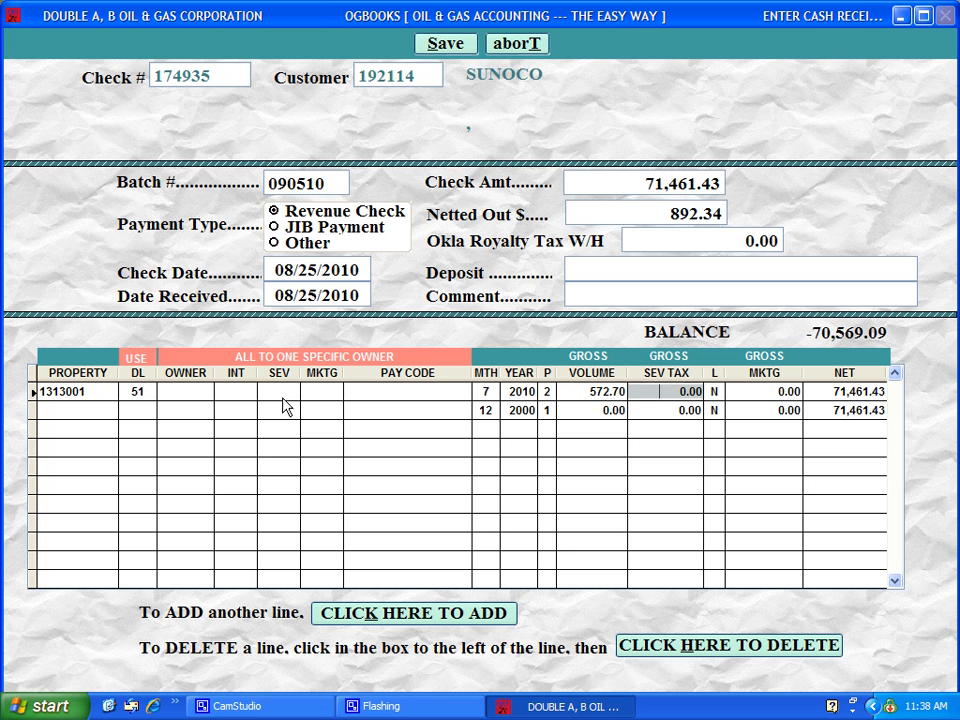
pyautogui.write('2,163.35')
pyautogui.press('Tab')
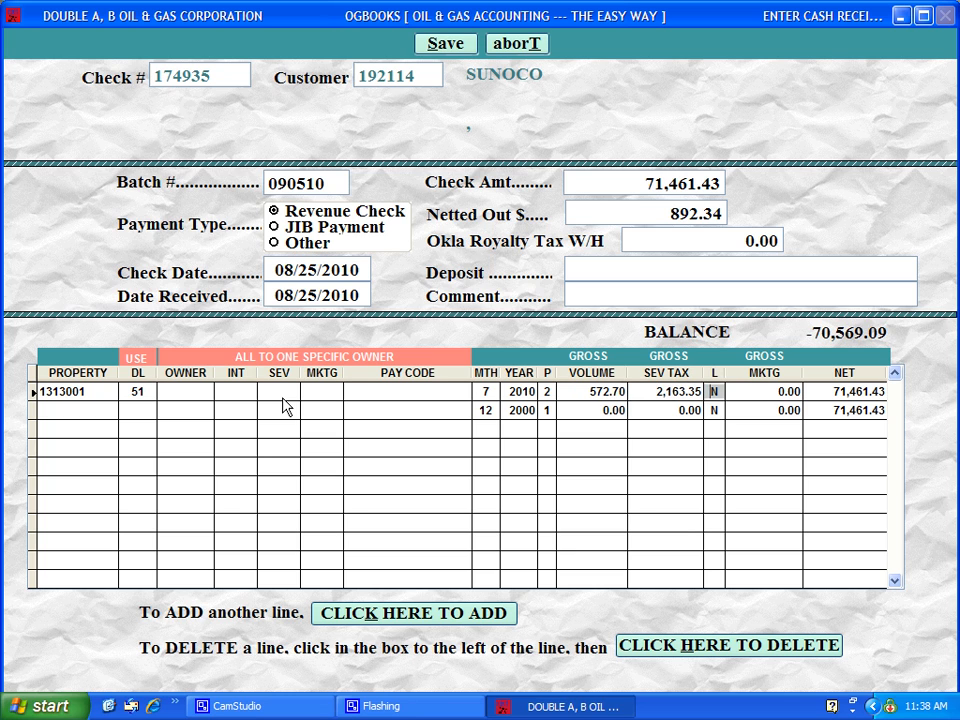
pyautogui.write('44764.82')
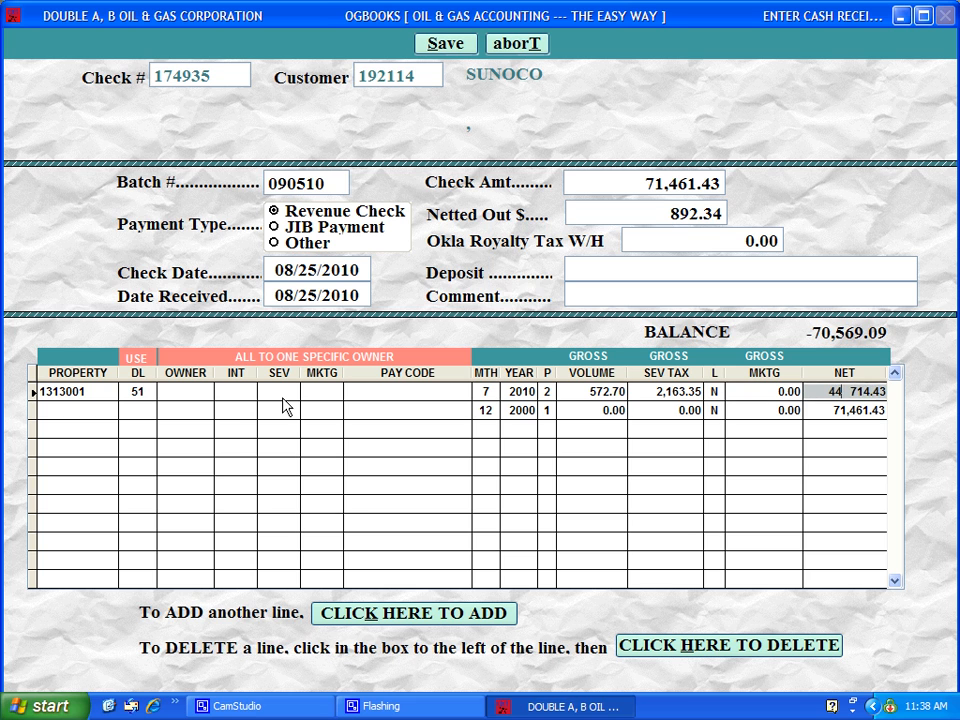
pyautogui.press('Tab')
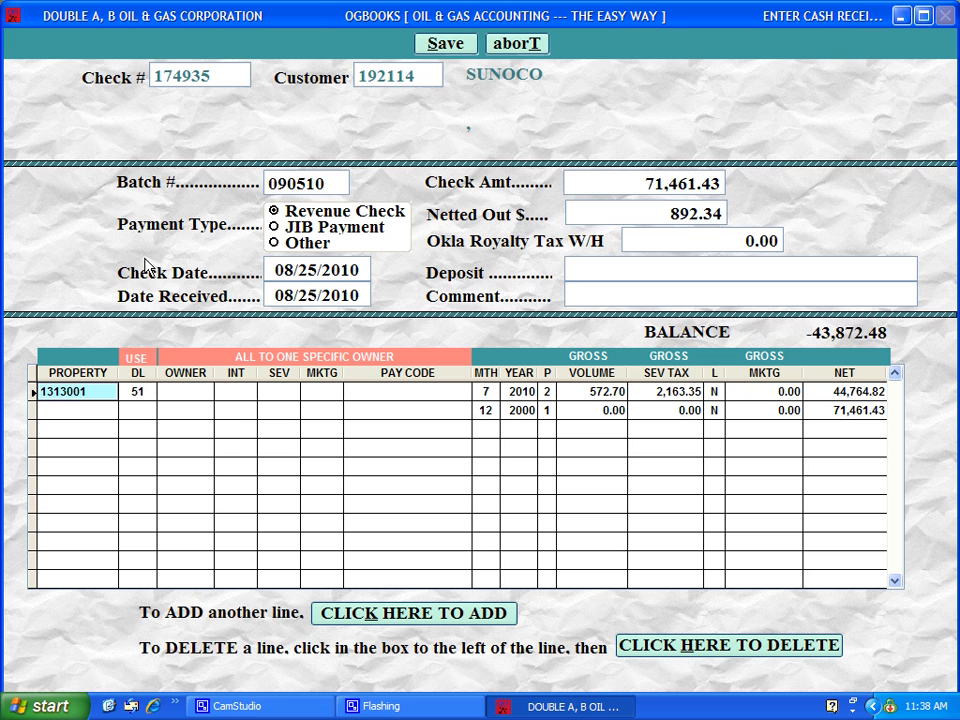
# Assign the property LESTER-HOLLY UNIT 1-285 to the second revenue line with DL 51
pyautogui.click(66, 416)
pyautogui.doubleClick(66, 416)
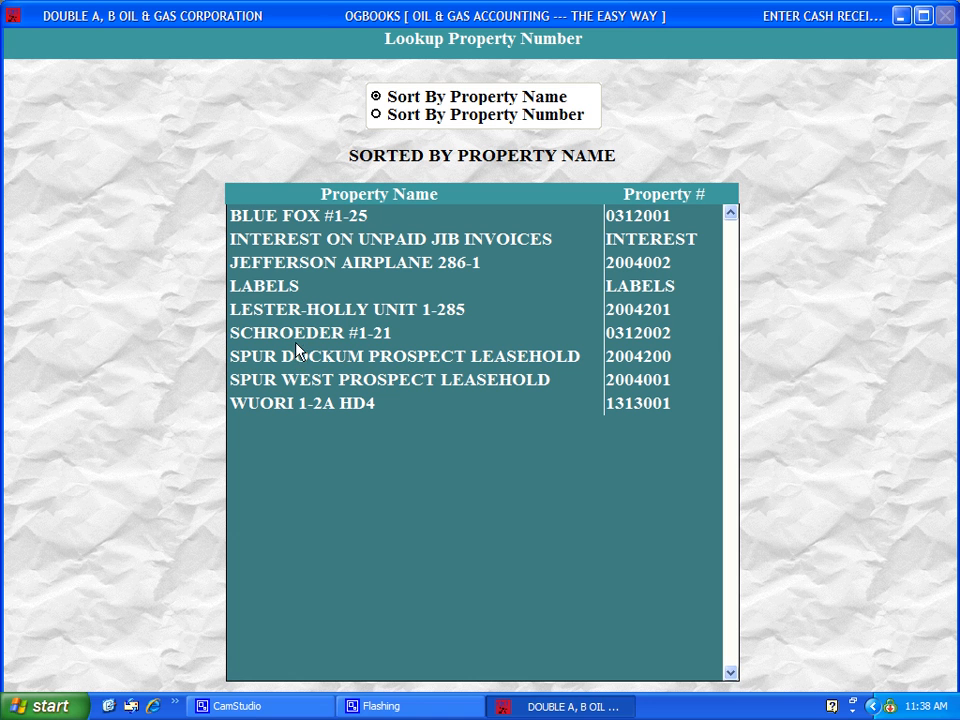
pyautogui.doubleClick(297, 313)
pyautogui.press('Tab')
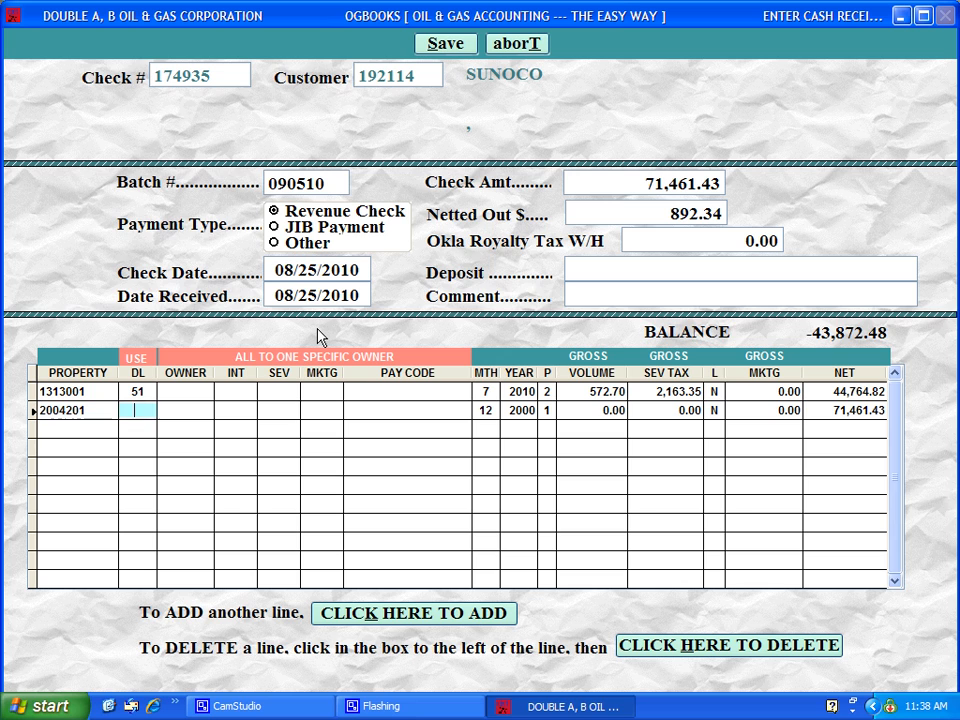
pyautogui.write('51')
pyautogui.press('Tab')
# Set the second revenue line's production month to 7, year to 2010 and P code to 2
pyautogui.press('Tab')
pyautogui.press('Tab')
pyautogui.press('Tab')
pyautogui.press('Tab')
pyautogui.write('072')
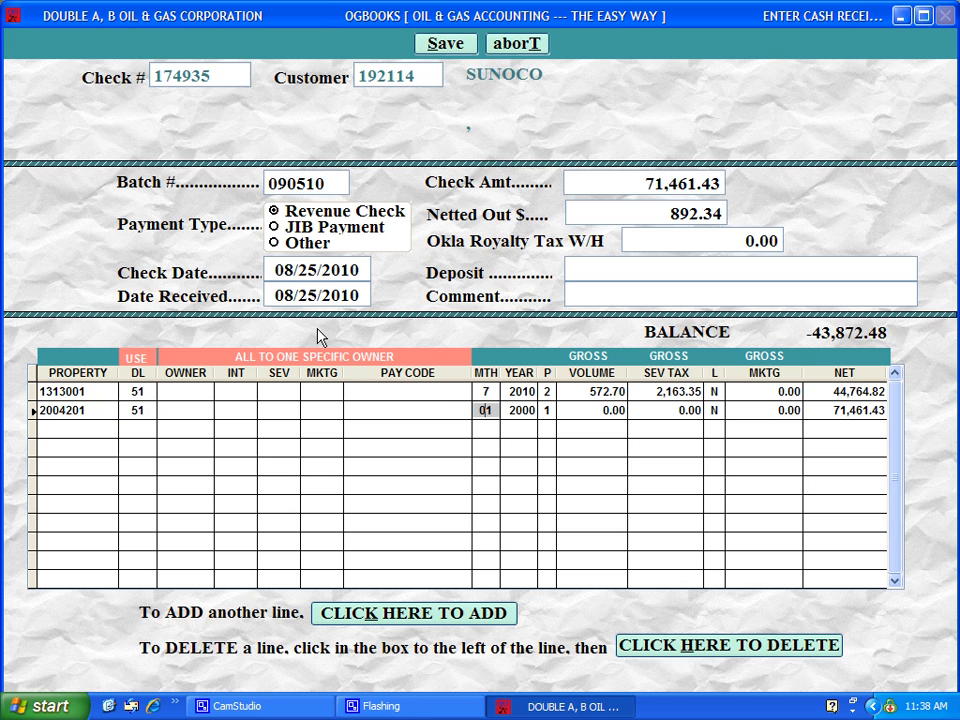
pyautogui.write('0102')
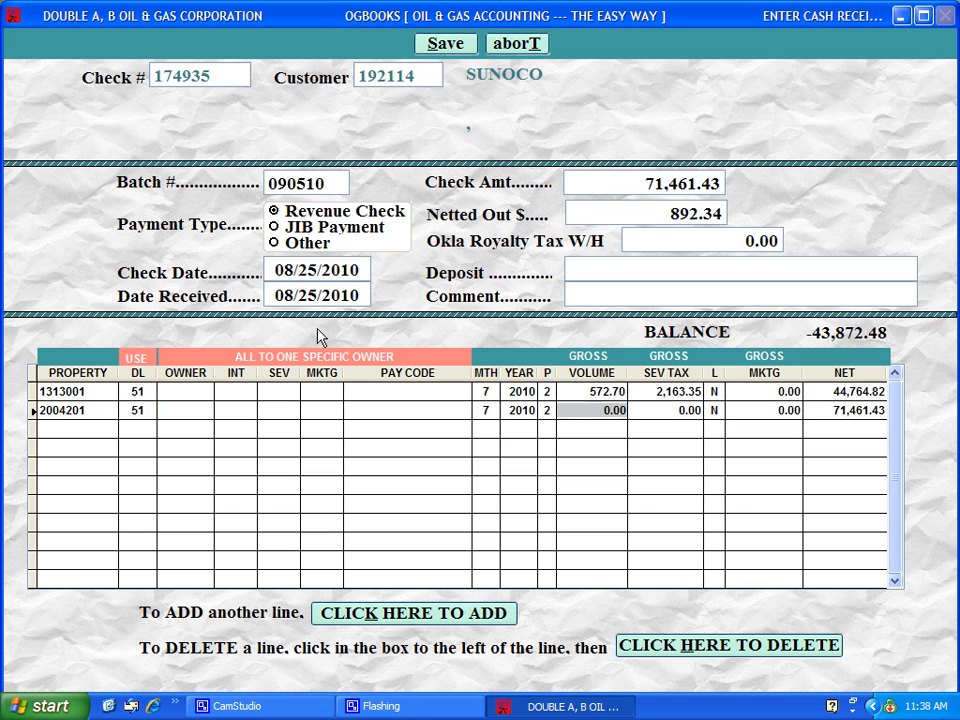
# Enter volume 352.96, severance tax 1,333.30 and net 27,588.95 on the second revenue line and save the receipt
pyautogui.write('352.96')
pyautogui.press('Tab')
pyautogui.write('1333.30')
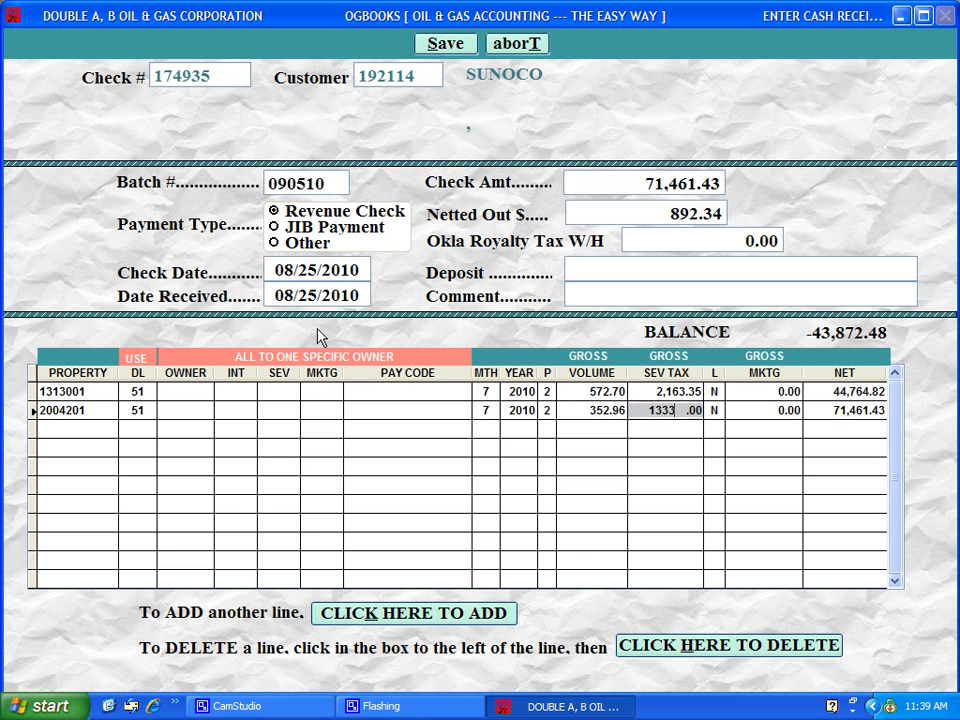
pyautogui.press('Tab')
pyautogui.press('Tab')
pyautogui.press('Tab')
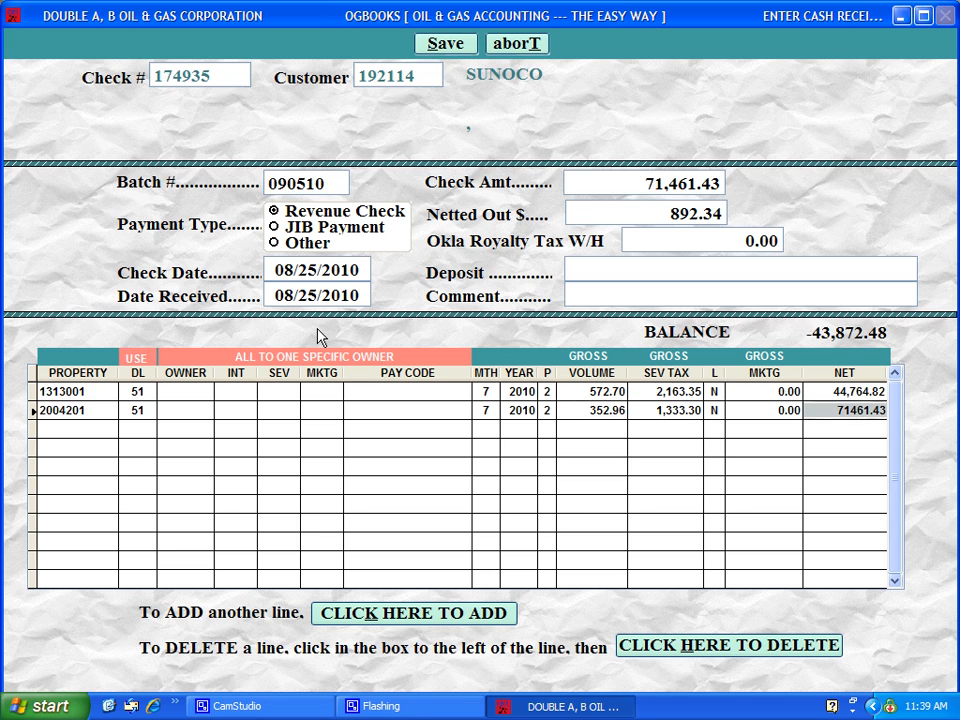
pyautogui.write('27,588.95')
pyautogui.press('Tab')
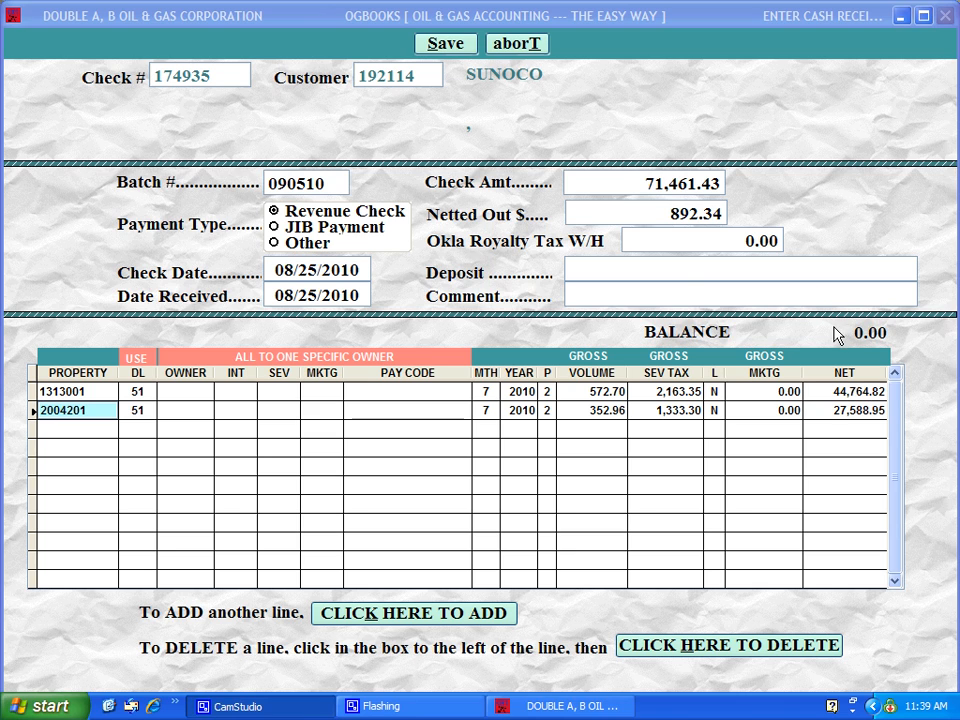
pyautogui.click(443, 46)
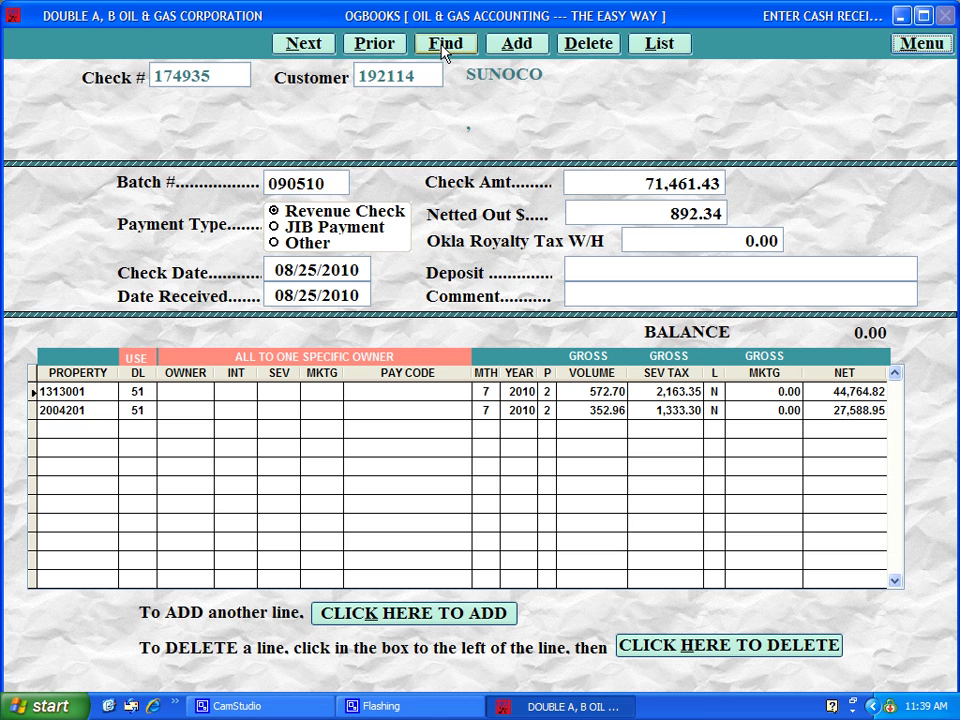
# Add a cash receipt for Exxon-Mobil with check number 13479743, check amount 127,232.56 and check date 08/31/2010
pyautogui.hotkey('alt', 'a')
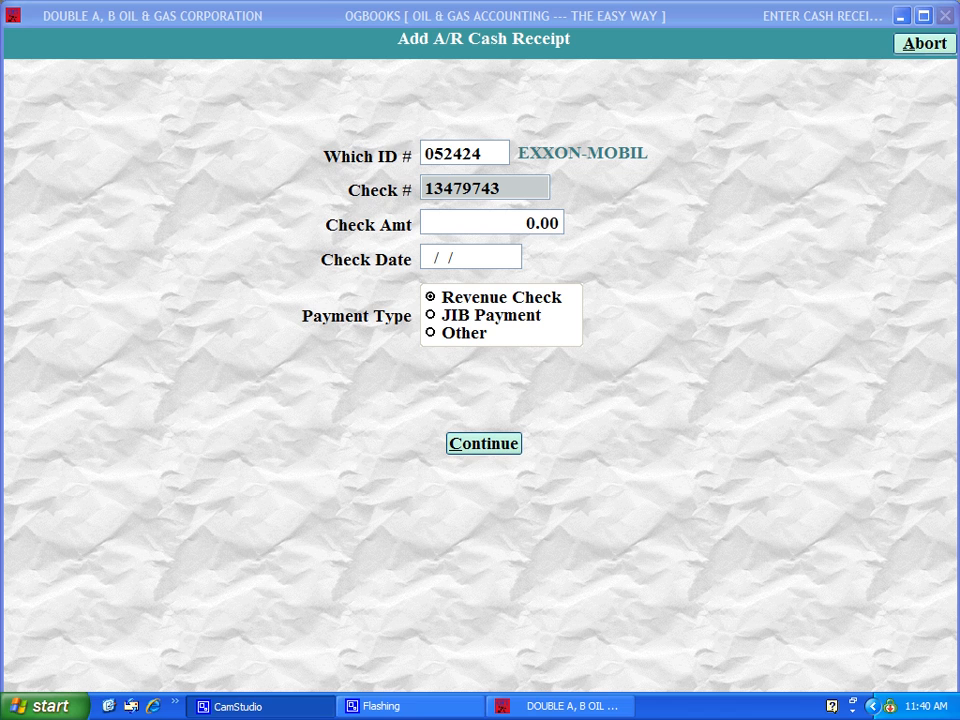
pyautogui.click(480, 232)
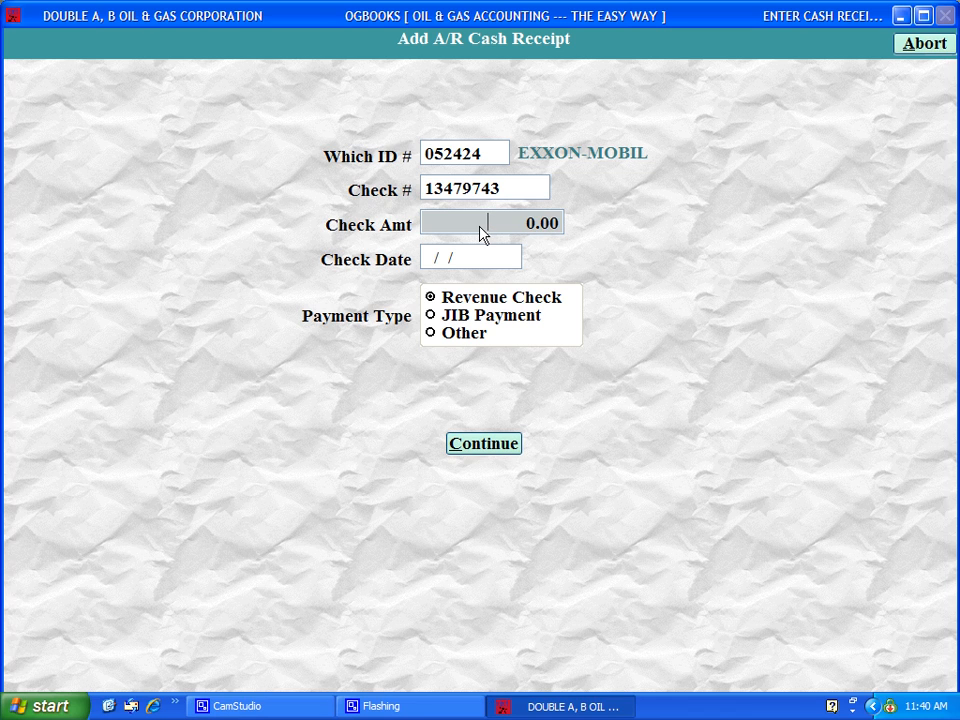
pyautogui.write('127232.56')
pyautogui.press('Return')
pyautogui.write('083110')
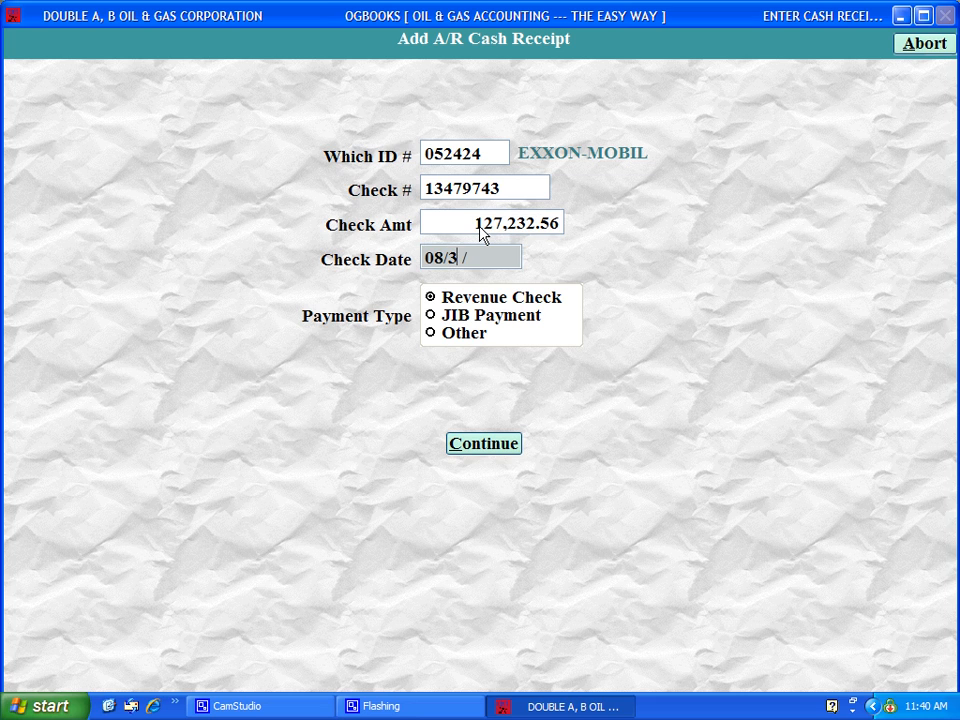
pyautogui.press('Return')
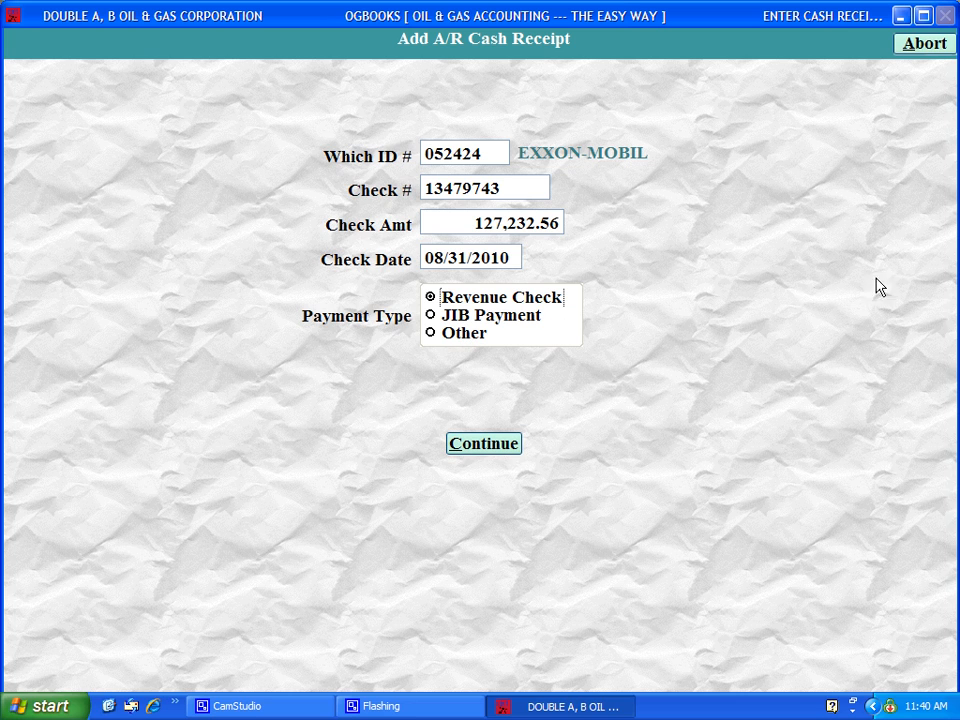
# Classify the Exxon-Mobil receipt's payment type as Other and add a distribution line with an amount of -127,232.56
pyautogui.click(469, 345)
pyautogui.click(483, 446)
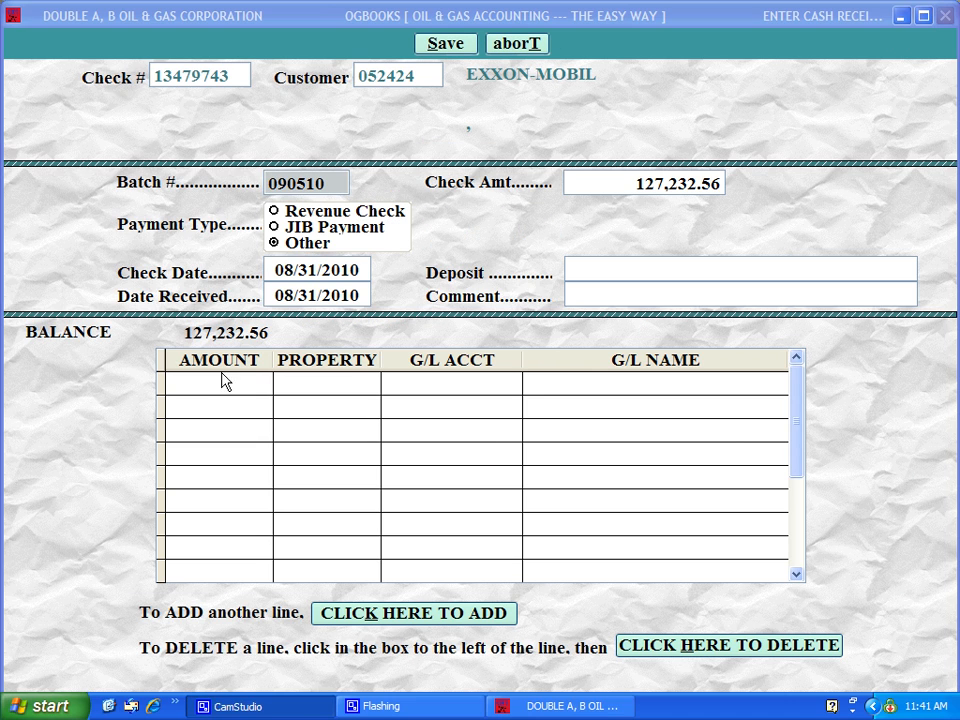
pyautogui.click(220, 380)
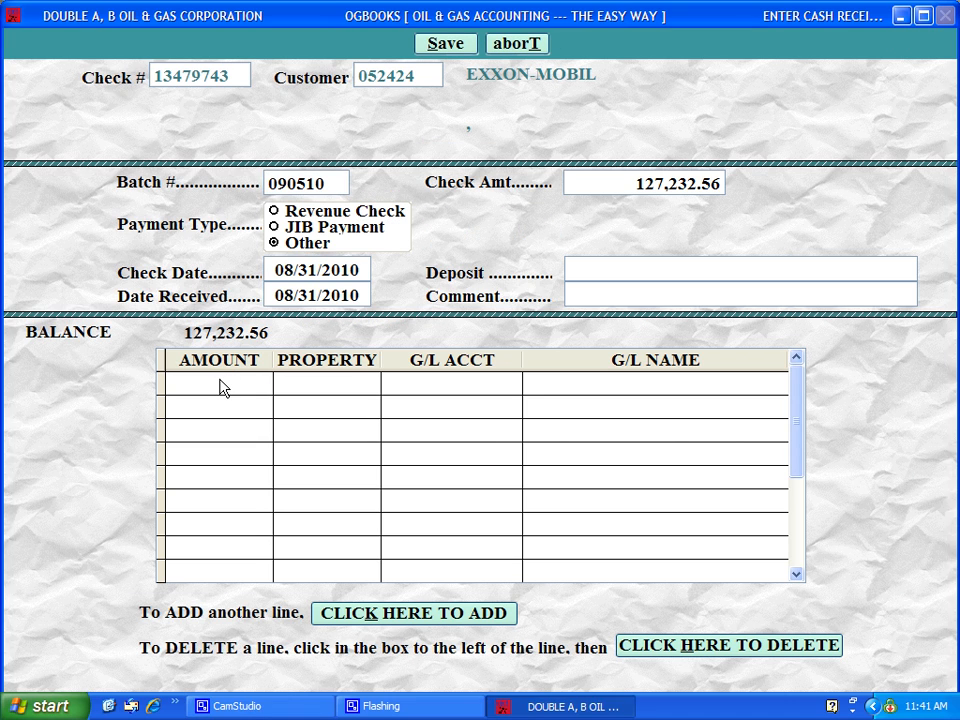
pyautogui.click(365, 613)
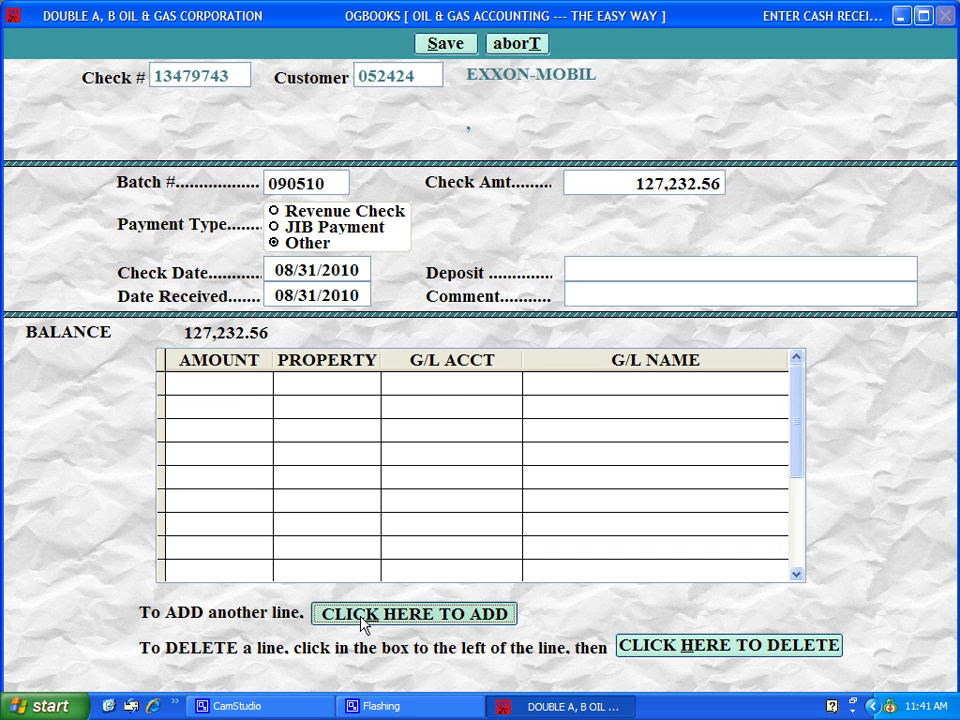
pyautogui.click(199, 390)
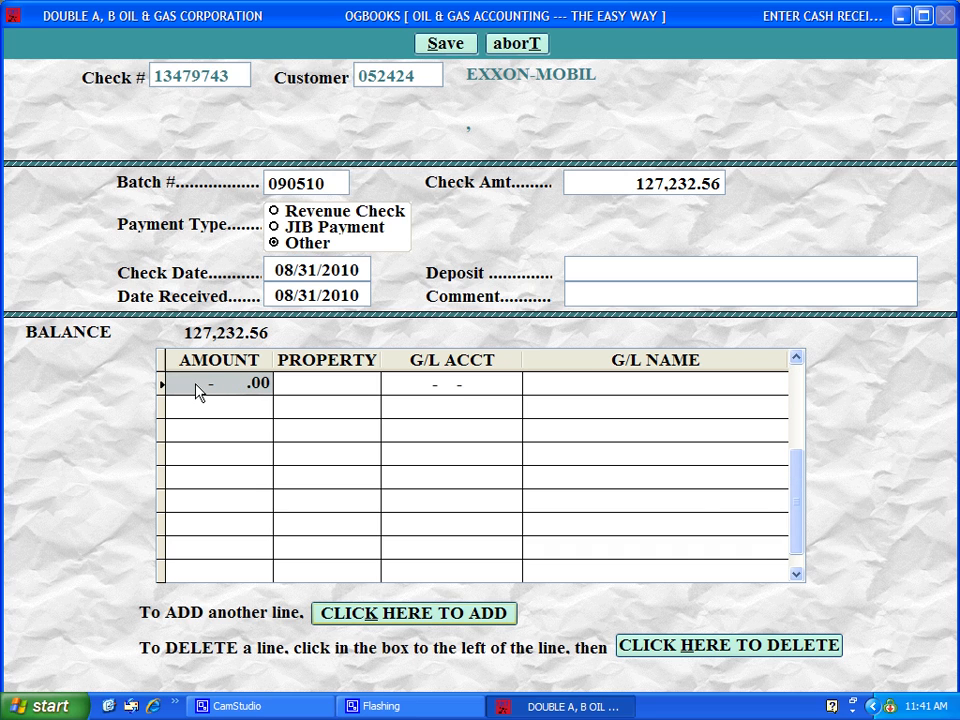
pyautogui.write('127,232.56')
pyautogui.press('Return')
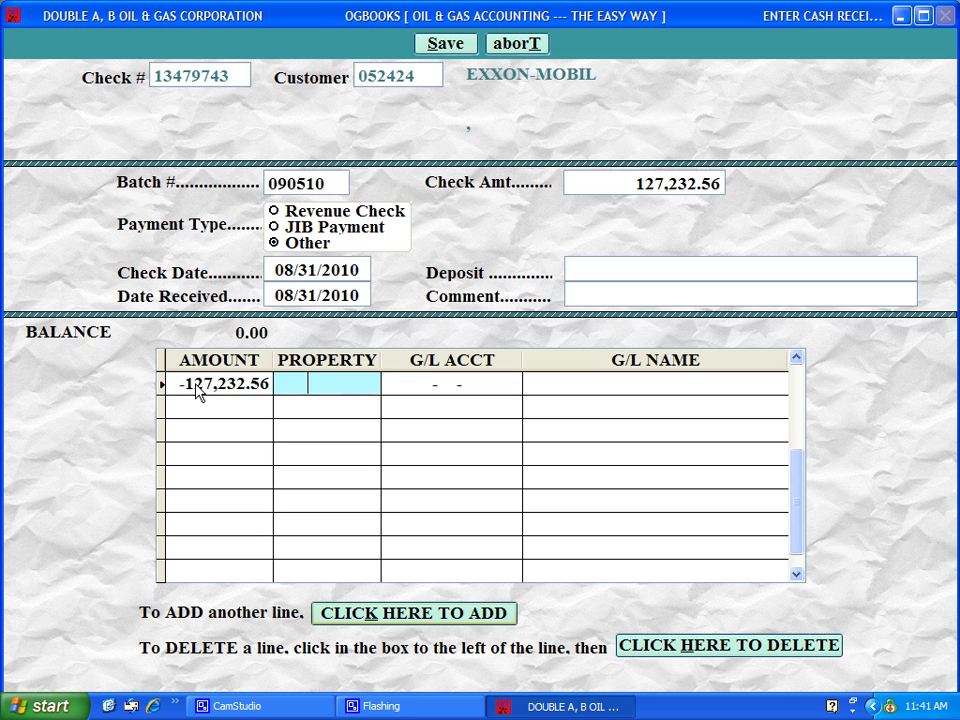
# Assign the liability account 00-5060 PENDING RV RECEIPTS to the distribution line without a property and save the receipt
pyautogui.press('Return')
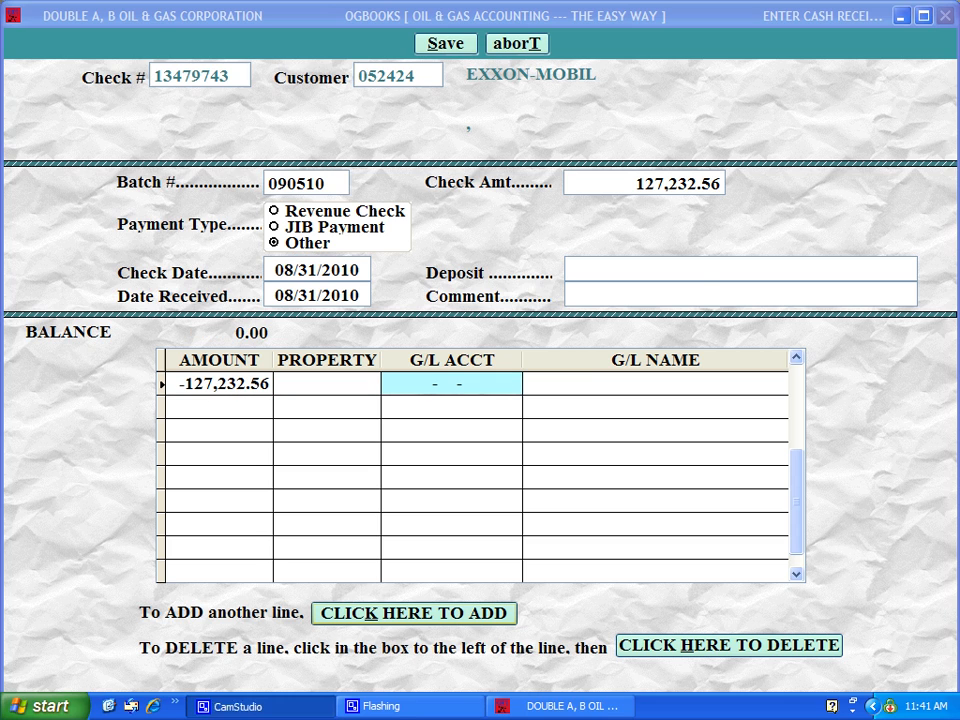
pyautogui.doubleClick(403, 385)
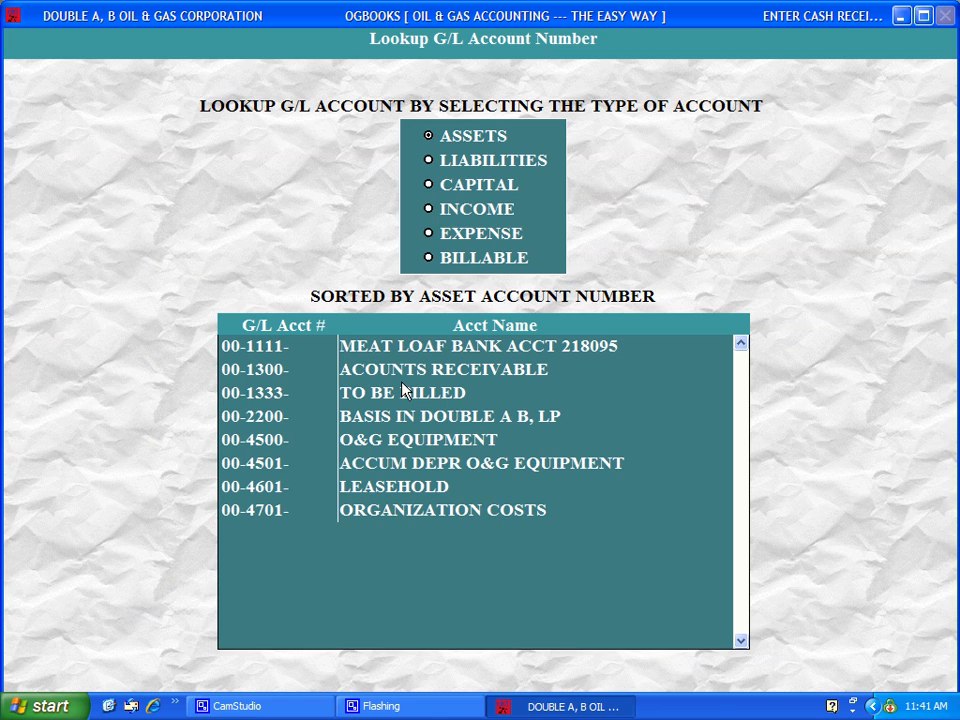
pyautogui.click(460, 160)
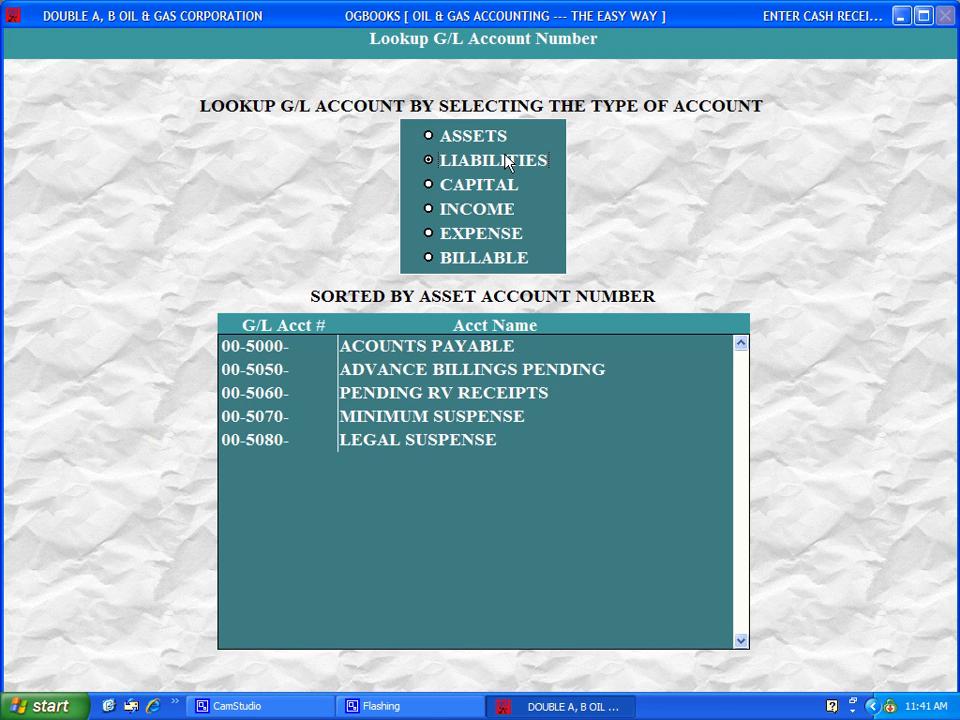
pyautogui.doubleClick(470, 392)
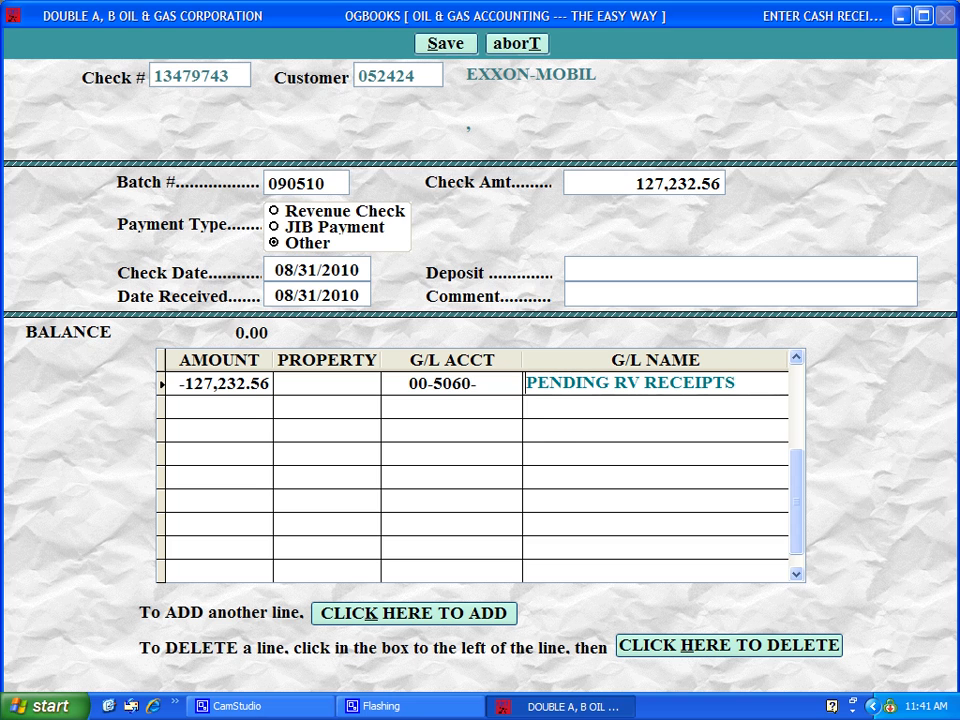
pyautogui.click(446, 45)
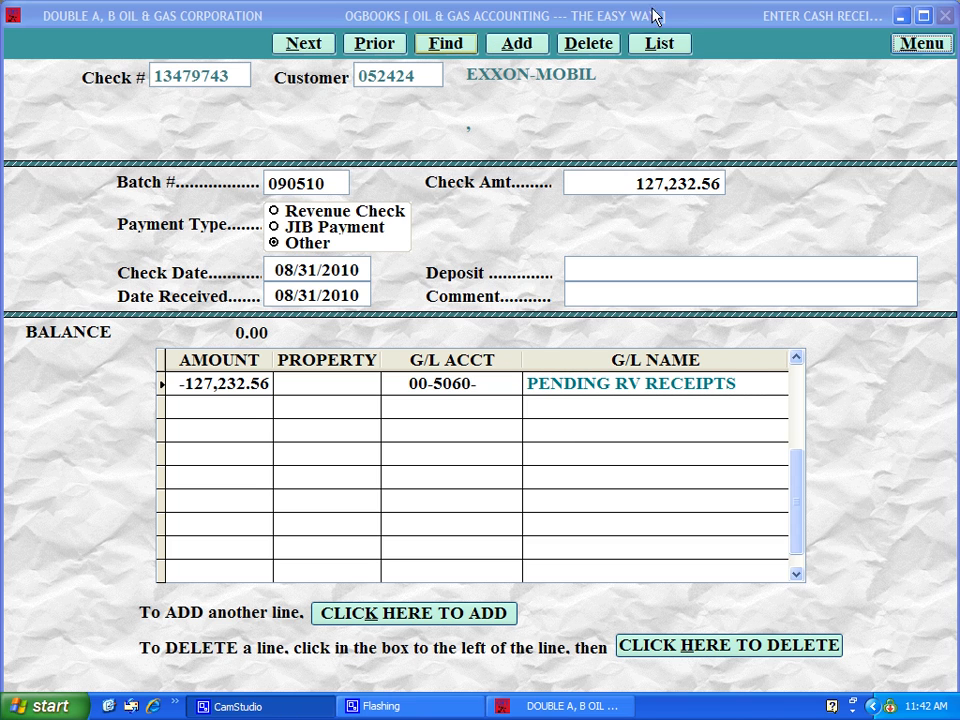
# List the cash receipts of batch 090510 on the screen and leave cash receipt entry
pyautogui.click(659, 47)
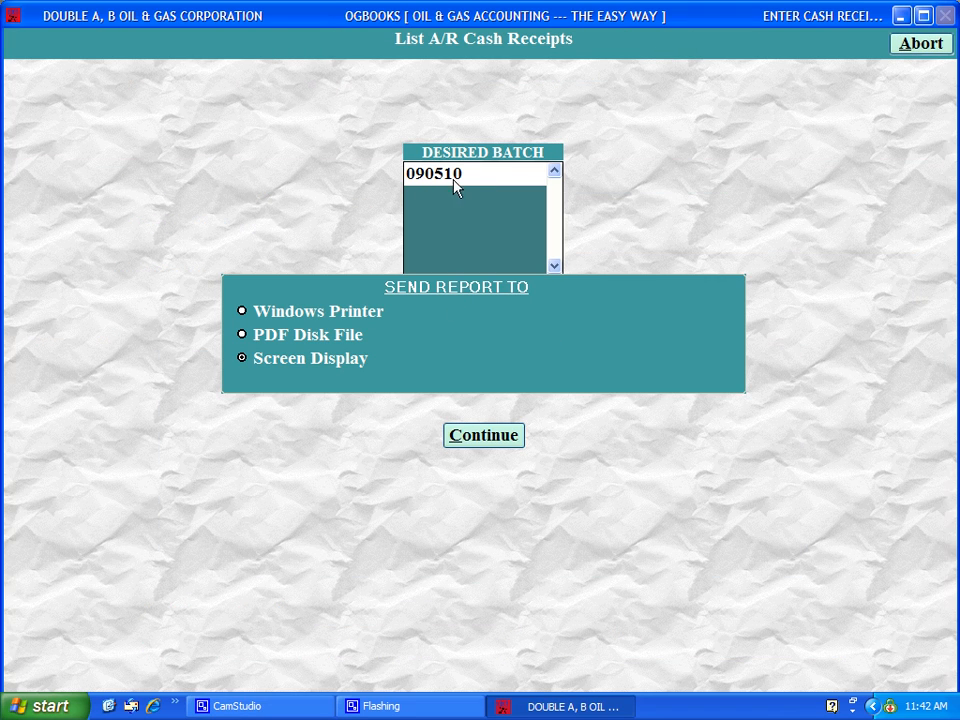
pyautogui.click(508, 440)
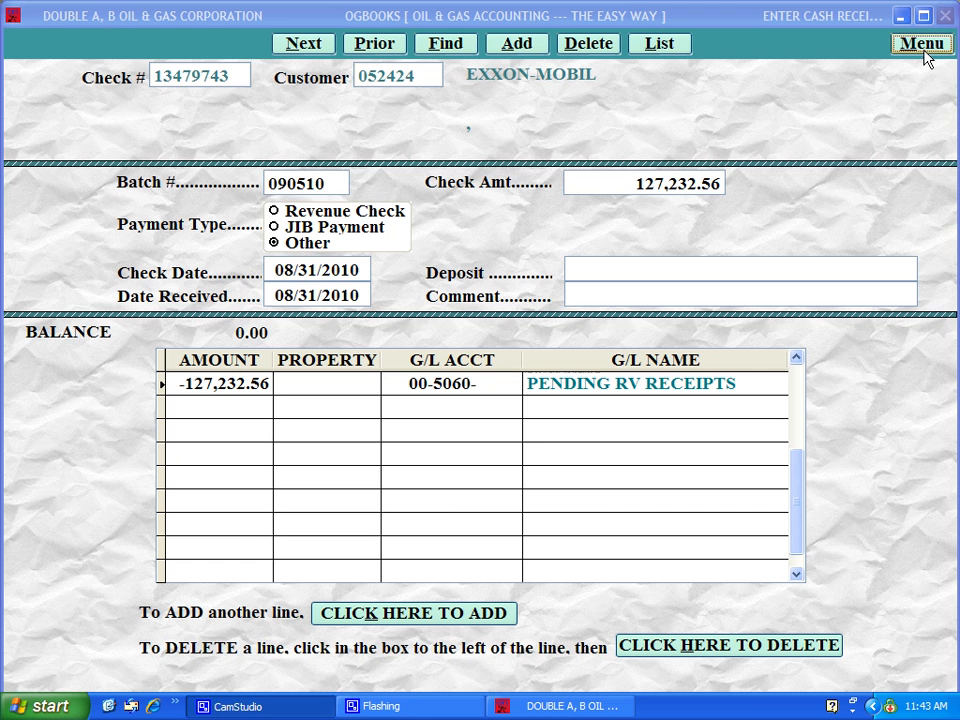
pyautogui.click(919, 52)
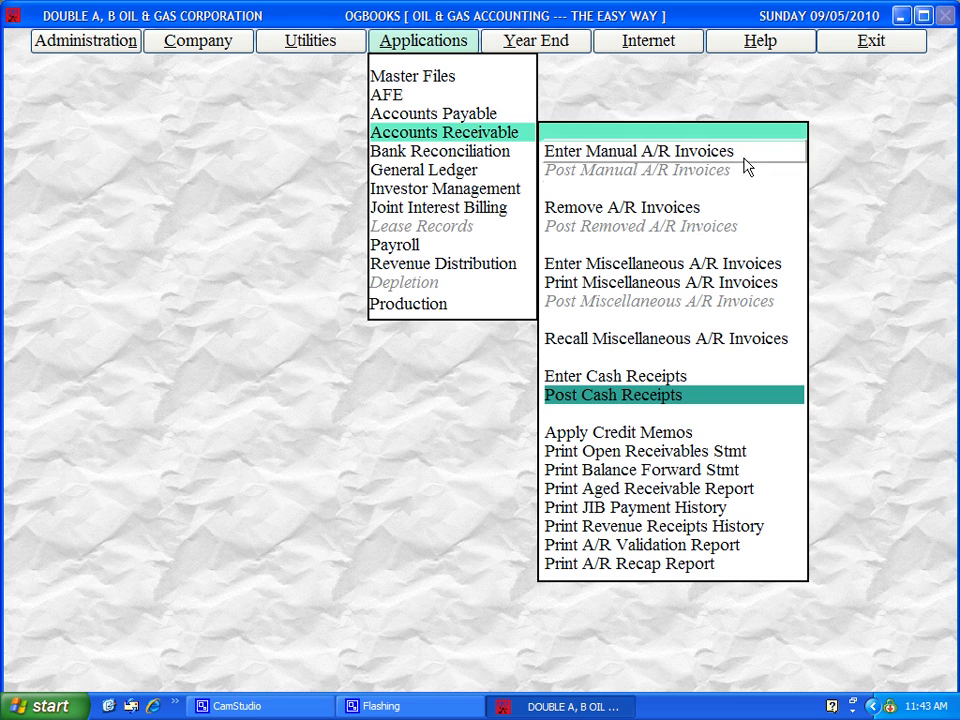
# Post cash receipts batch 090510 to September of G/L year 01/2010 - 12/2010 with bank deposit date 09/05/2010
pyautogui.click(658, 398)
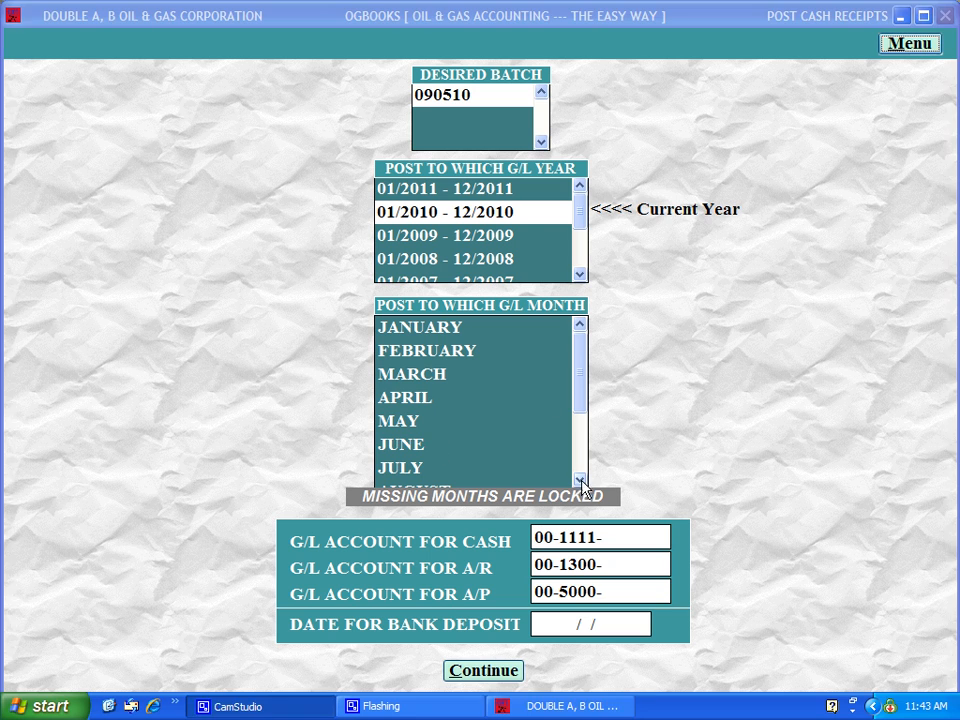
pyautogui.click(580, 479)
pyautogui.click(580, 479)
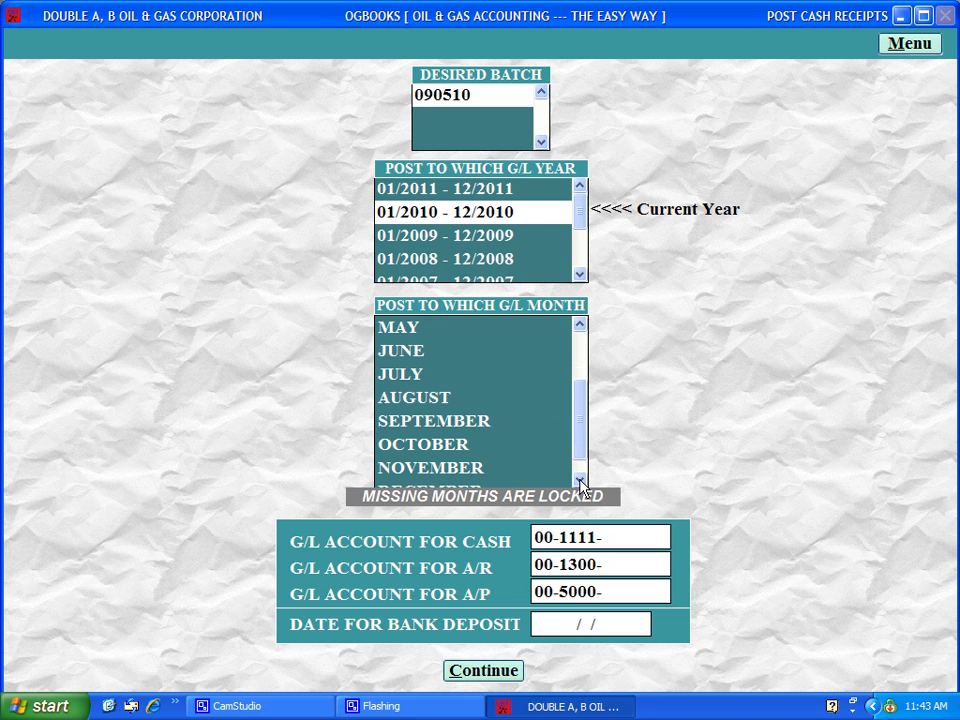
pyautogui.click(478, 425)
pyautogui.click(543, 624)
pyautogui.write('0 ')
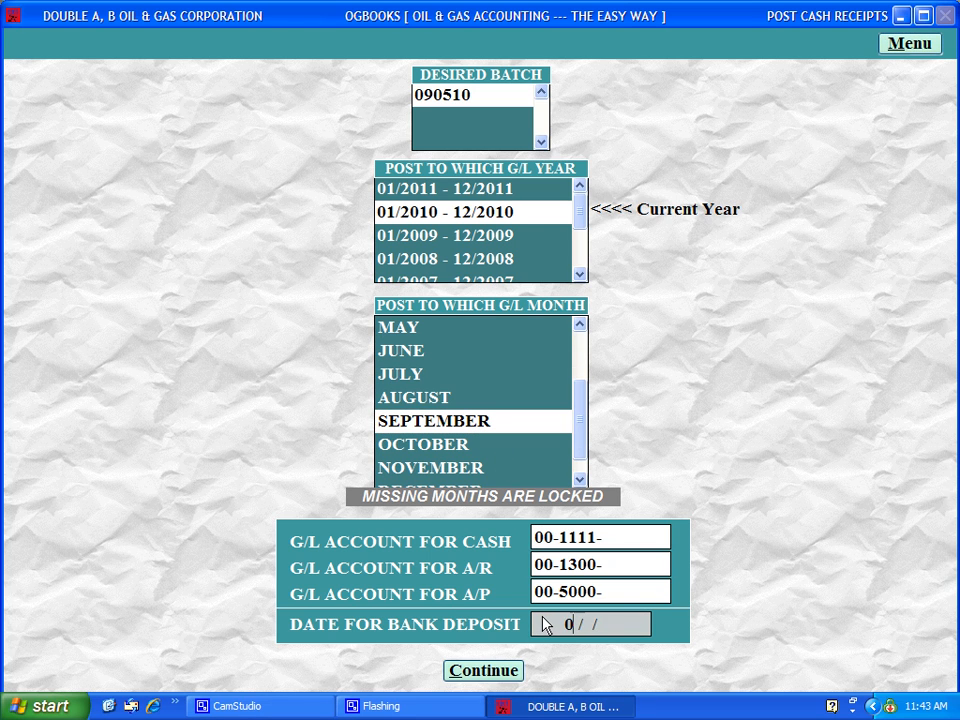
pyautogui.write('90510')
pyautogui.press('Return')
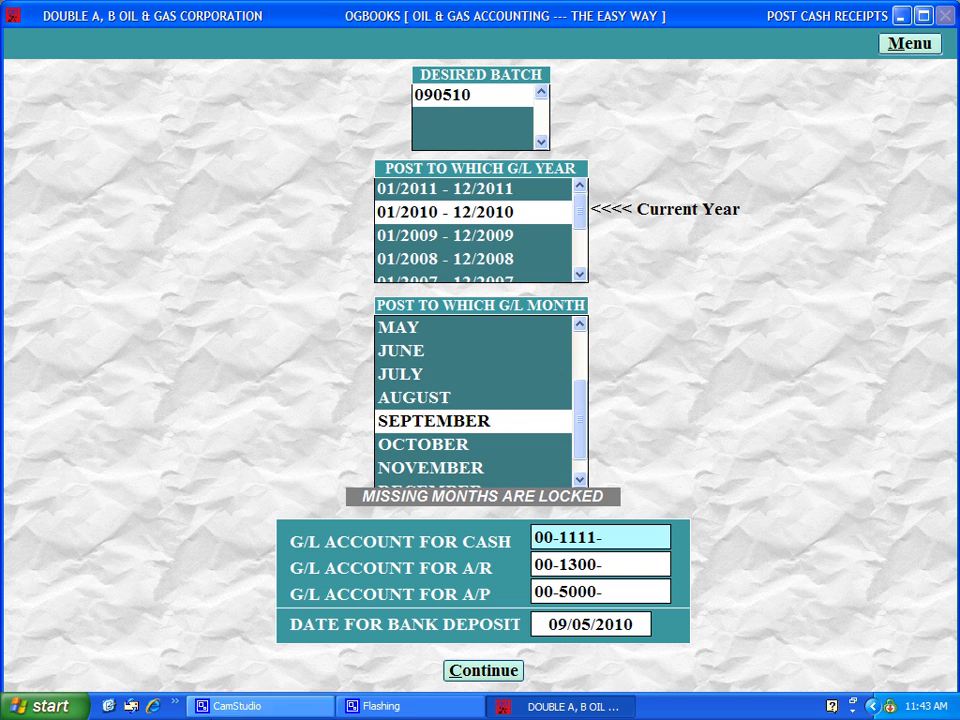
pyautogui.click(473, 674)
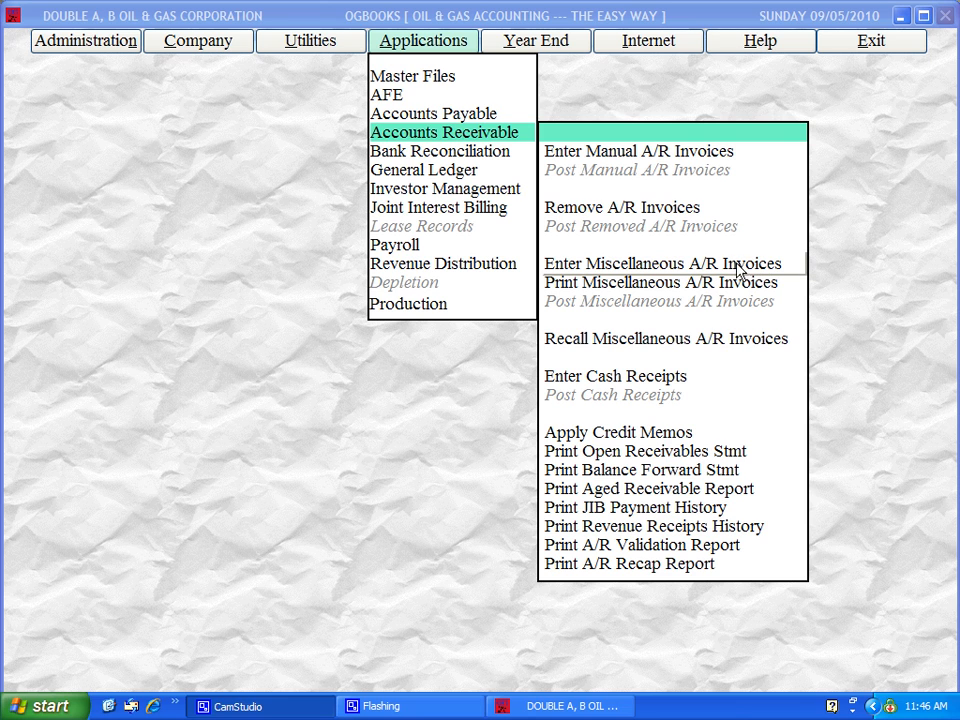
# Review the descriptions of both lines on the miscellaneous A/R invoice for John Paul Jones Resources, LLC
pyautogui.click(635, 271)
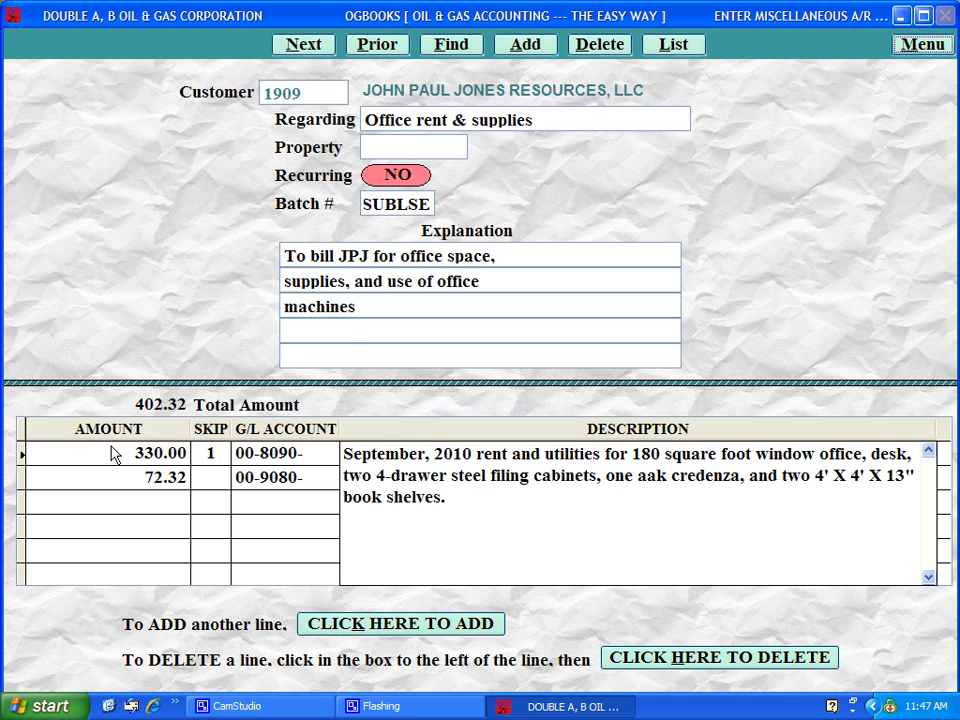
pyautogui.click(108, 478)
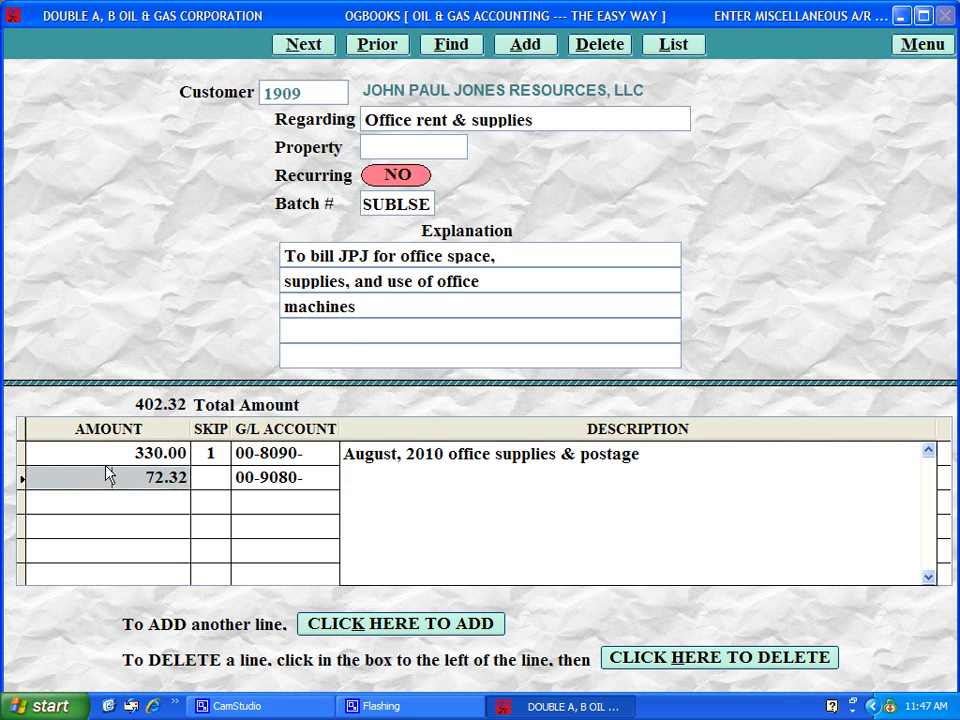
pyautogui.click(120, 453)
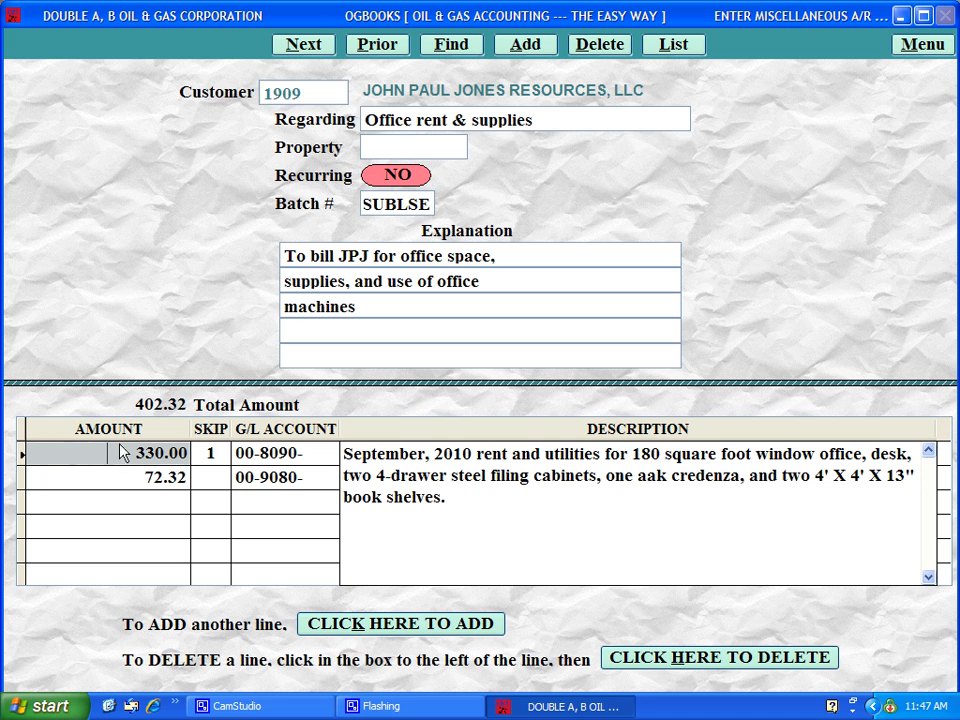
pyautogui.click(905, 52)
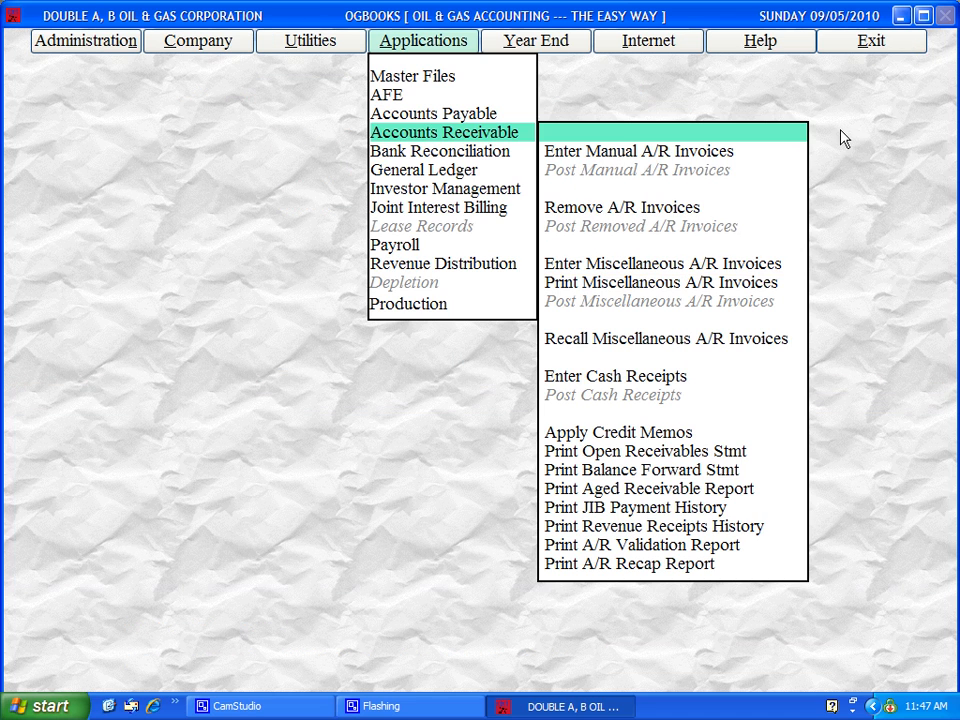
# Print the miscellaneous A/R invoices of batch SUBLSE dated 09/05/2010 to the screen and close the preview
pyautogui.click(735, 284)
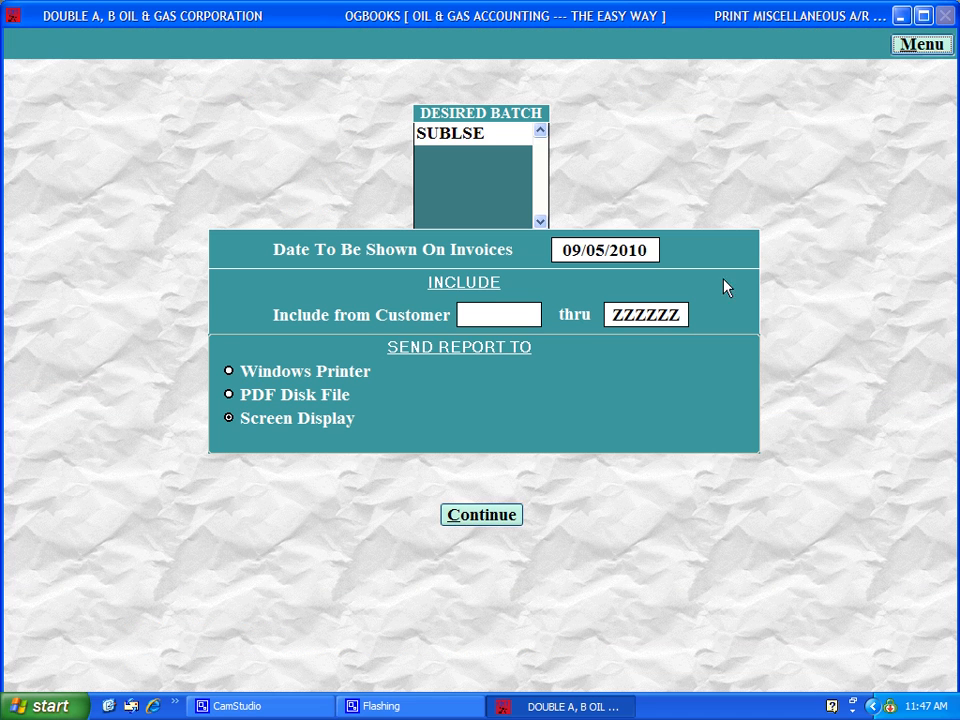
pyautogui.click(490, 516)
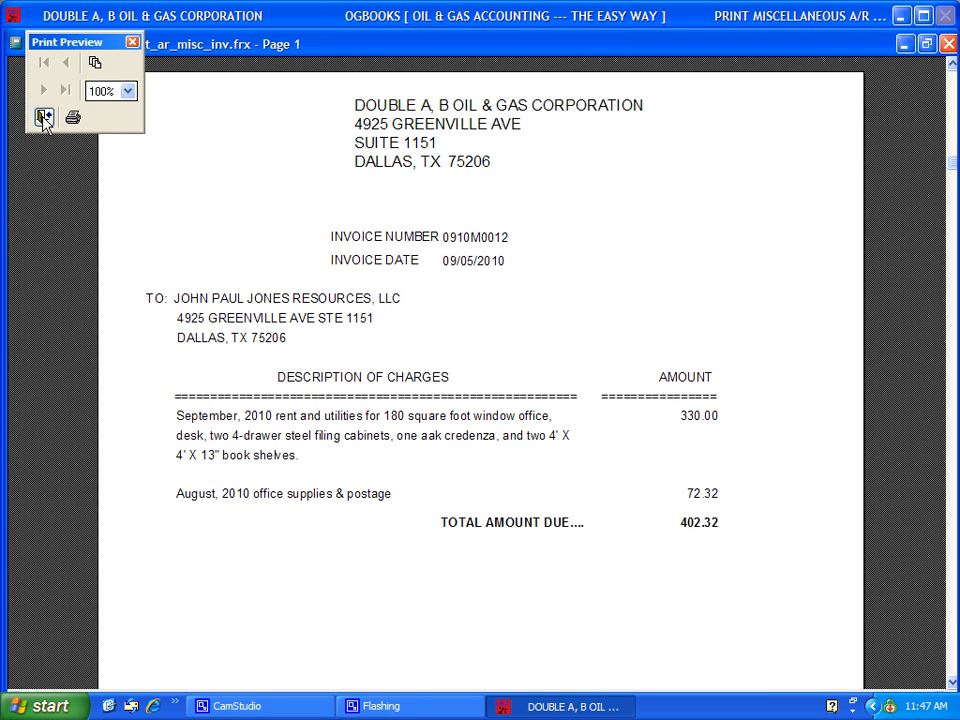
pyautogui.click(44, 120)
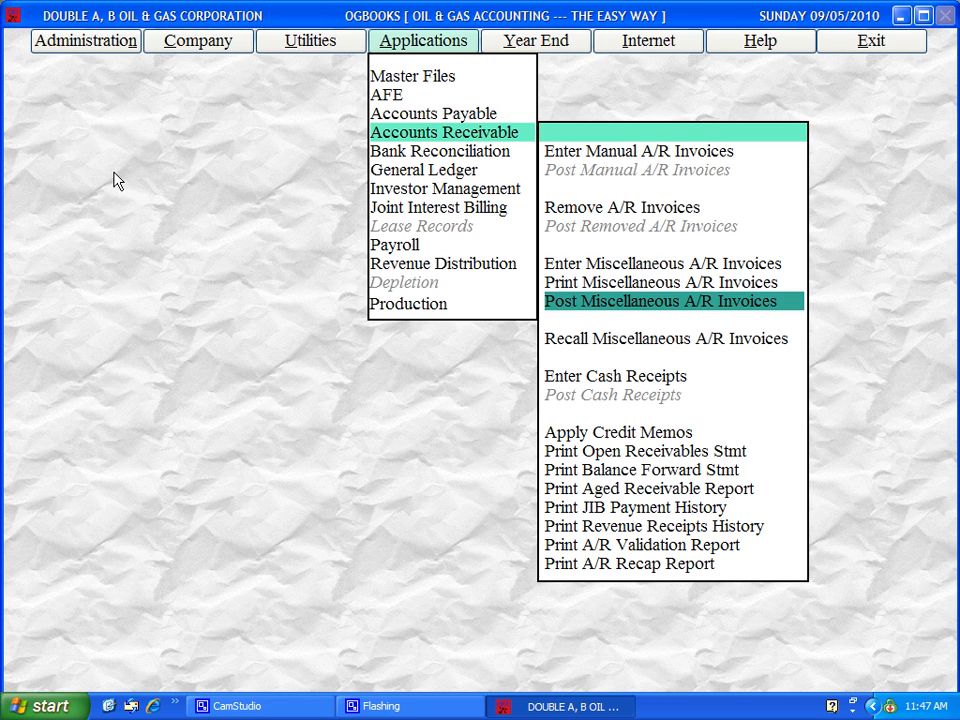
# Post the miscellaneous A/R invoices to September of G/L year 01/2010 - 12/2010
pyautogui.click(567, 301)
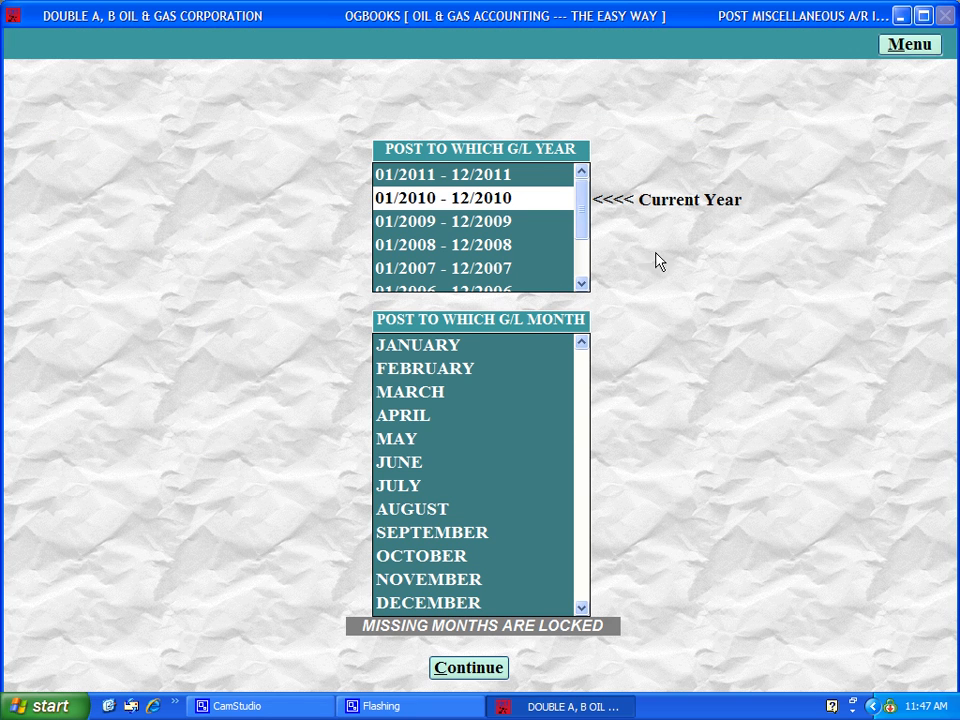
pyautogui.click(463, 541)
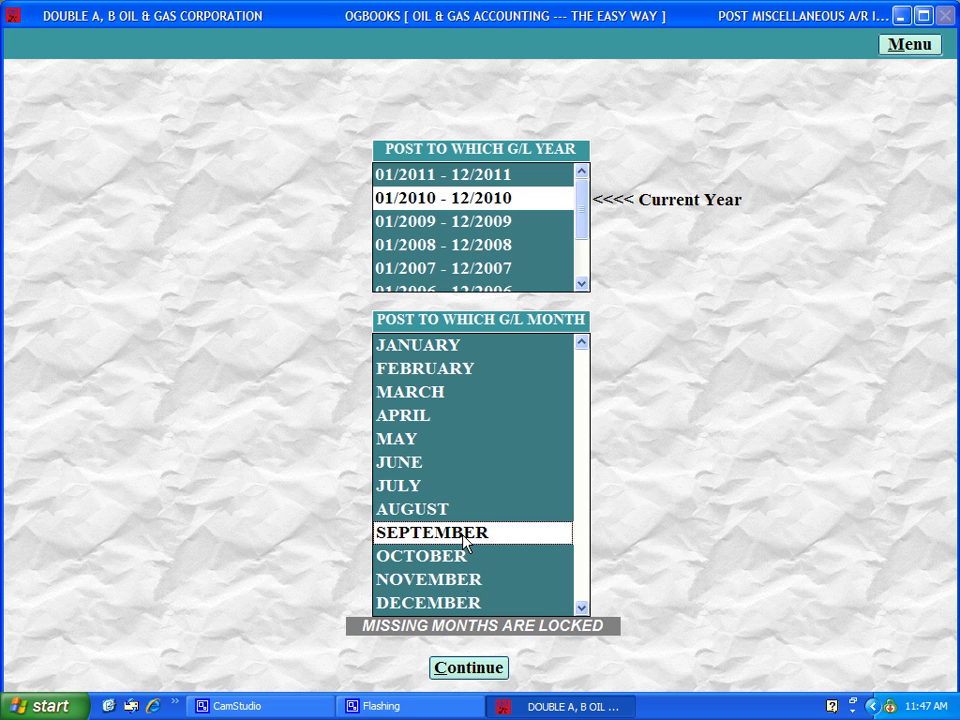
pyautogui.click(466, 664)
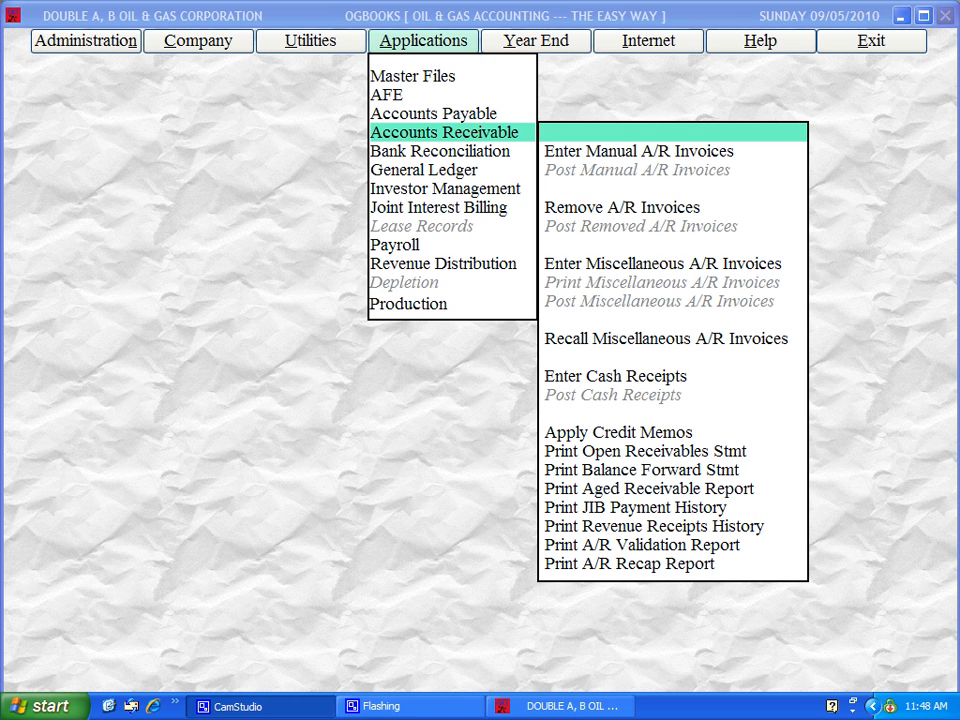
# Recall the miscellaneous A/R invoice dated 09/05/2010 for John Paul Jones Resources, LLC on the screen and close the preview
pyautogui.click(745, 345)
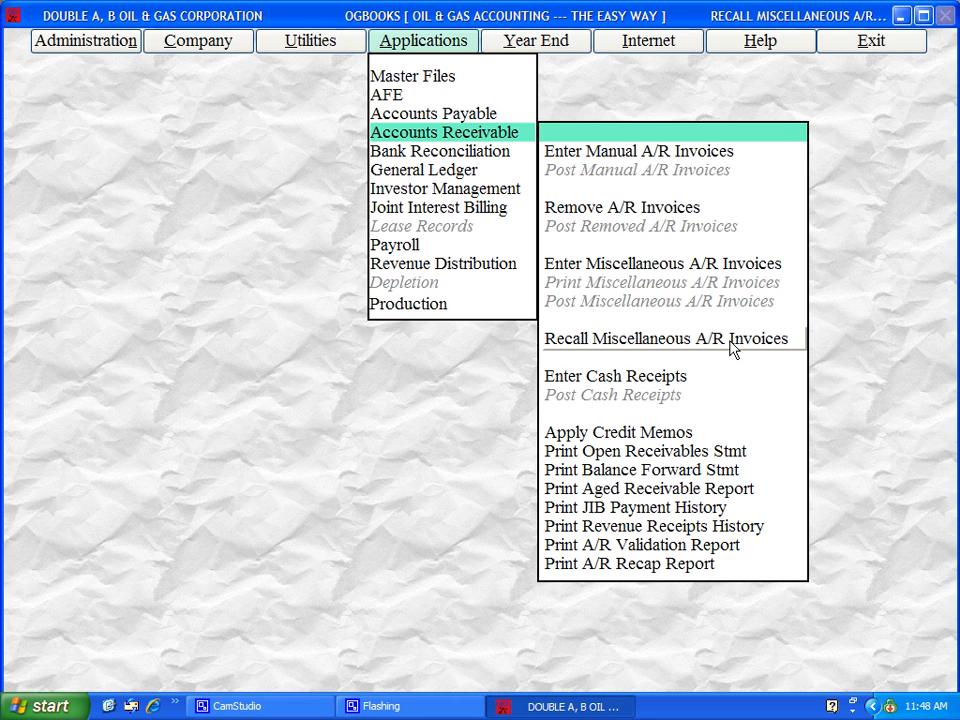
pyautogui.doubleClick(456, 107)
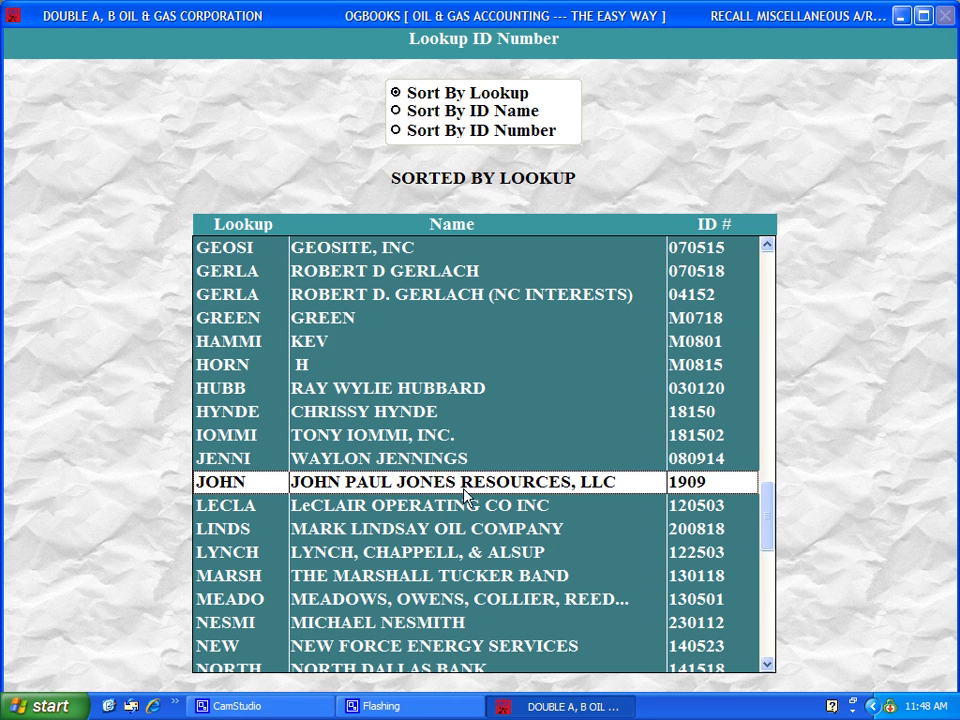
pyautogui.doubleClick(464, 495)
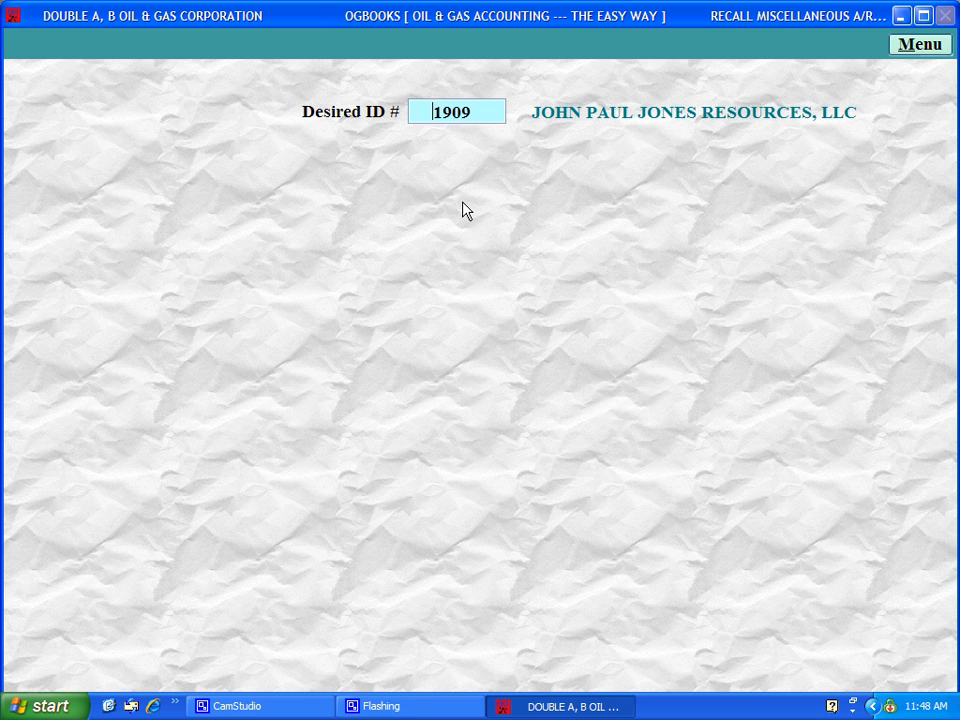
pyautogui.press('Return')
pyautogui.click(276, 278)
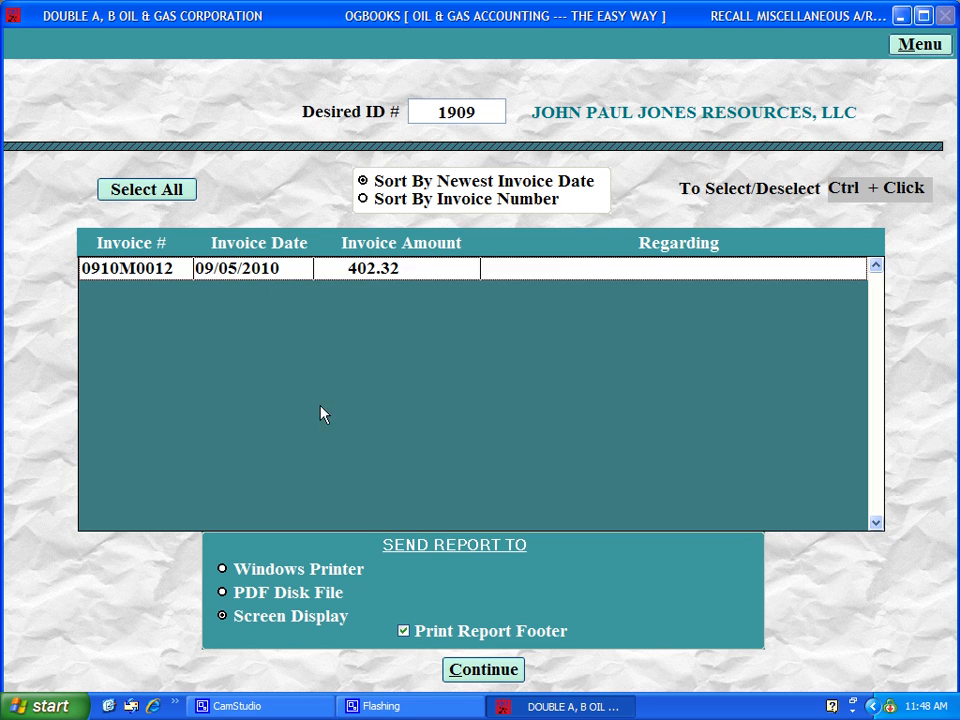
pyautogui.click(469, 674)
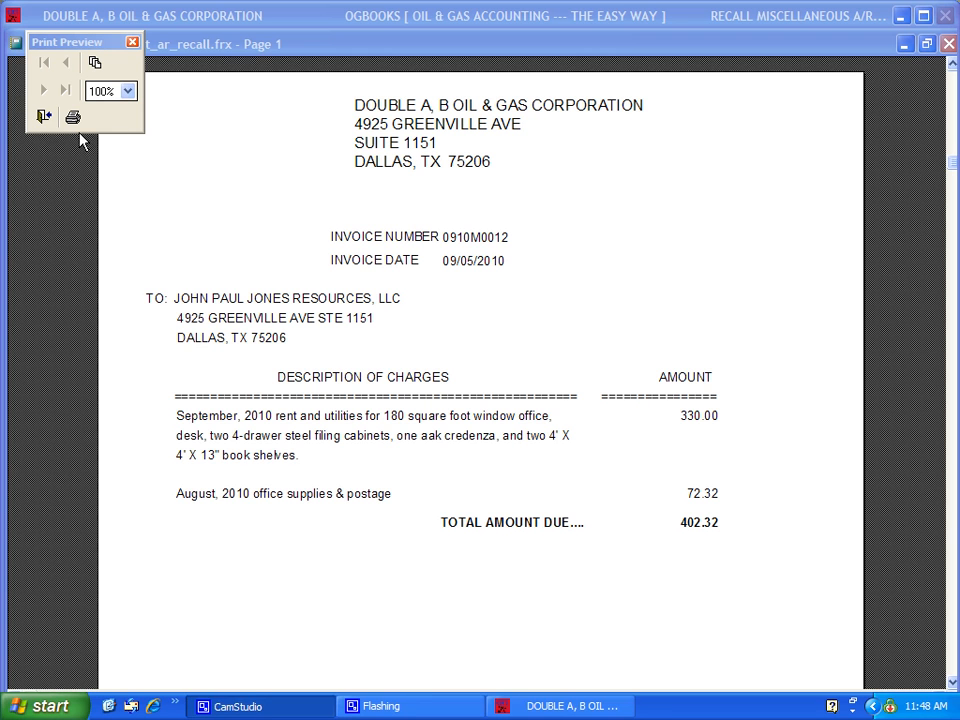
pyautogui.click(43, 117)
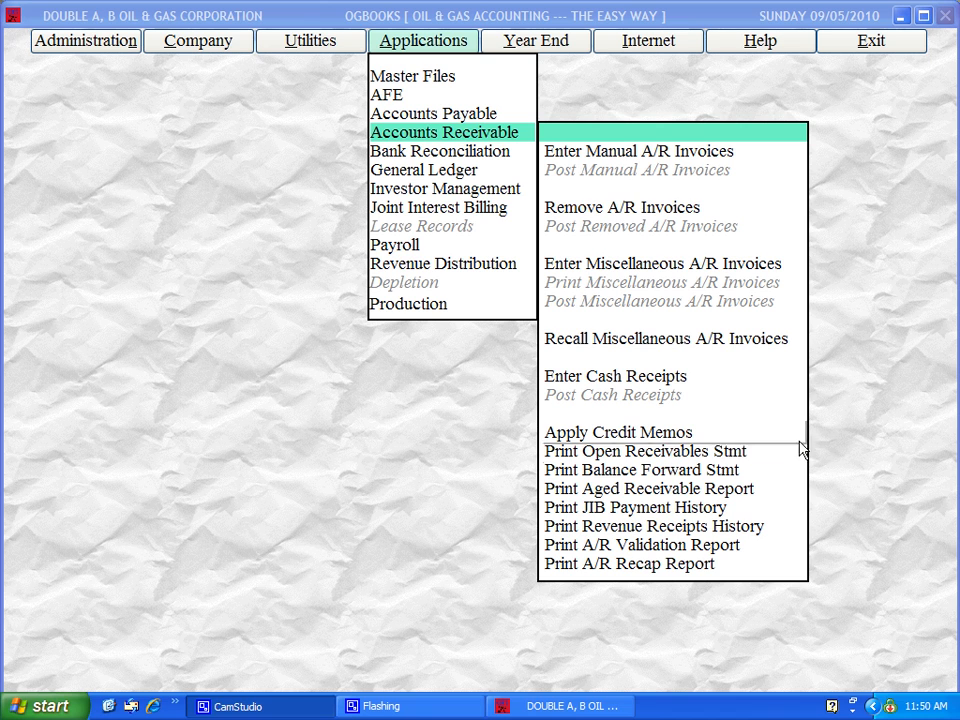
# Display the open receivables statements for all customers on the screen, review the statements through page 5, and close the preview
pyautogui.click(729, 455)
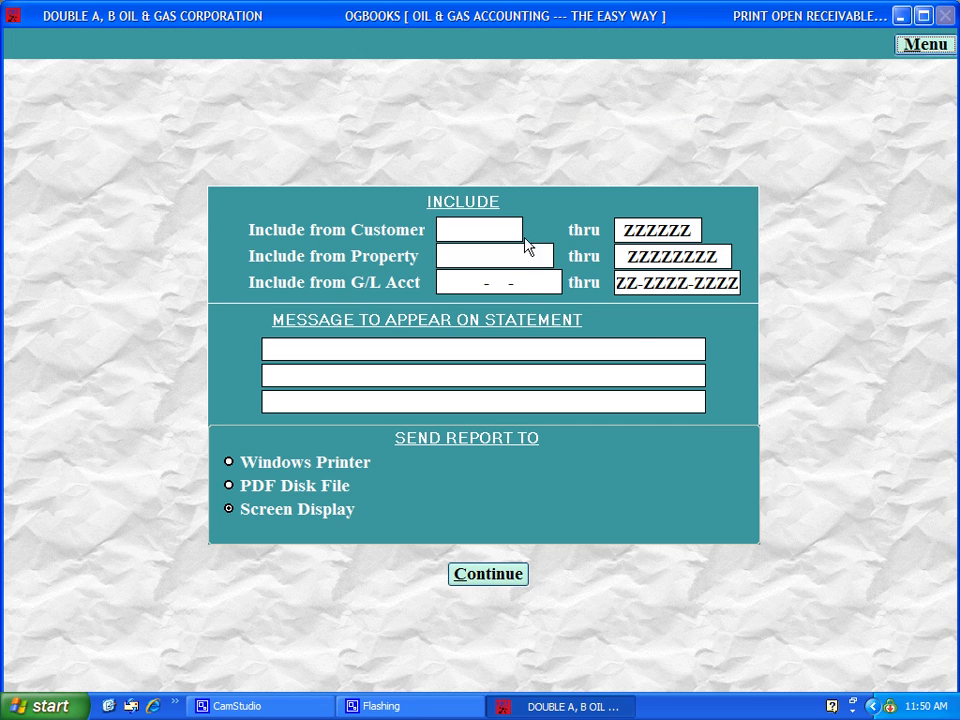
pyautogui.click(490, 575)
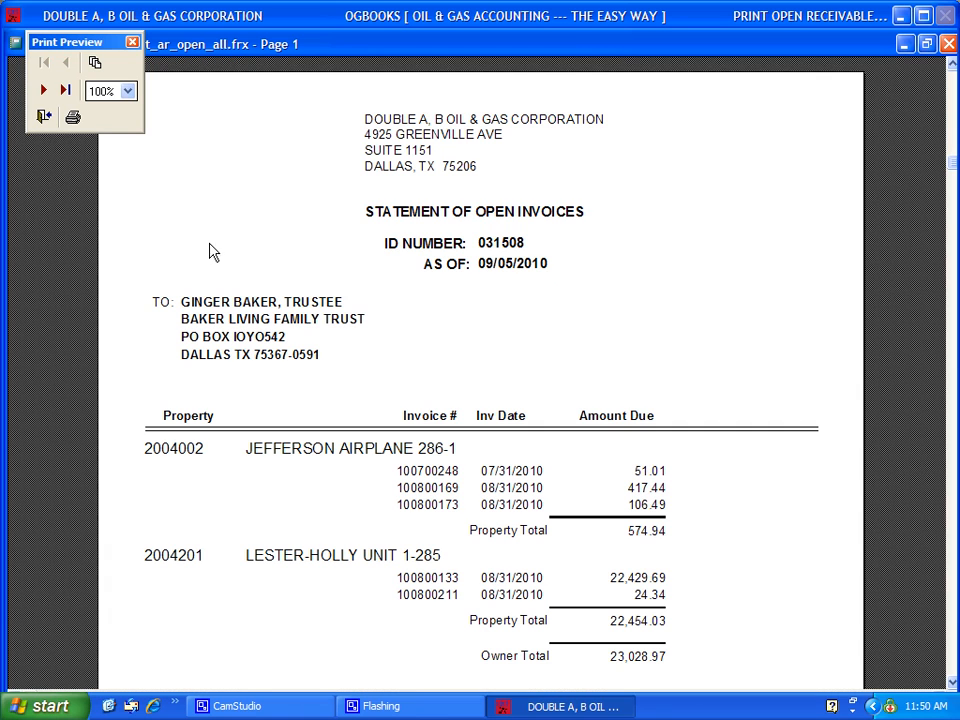
pyautogui.click(43, 91)
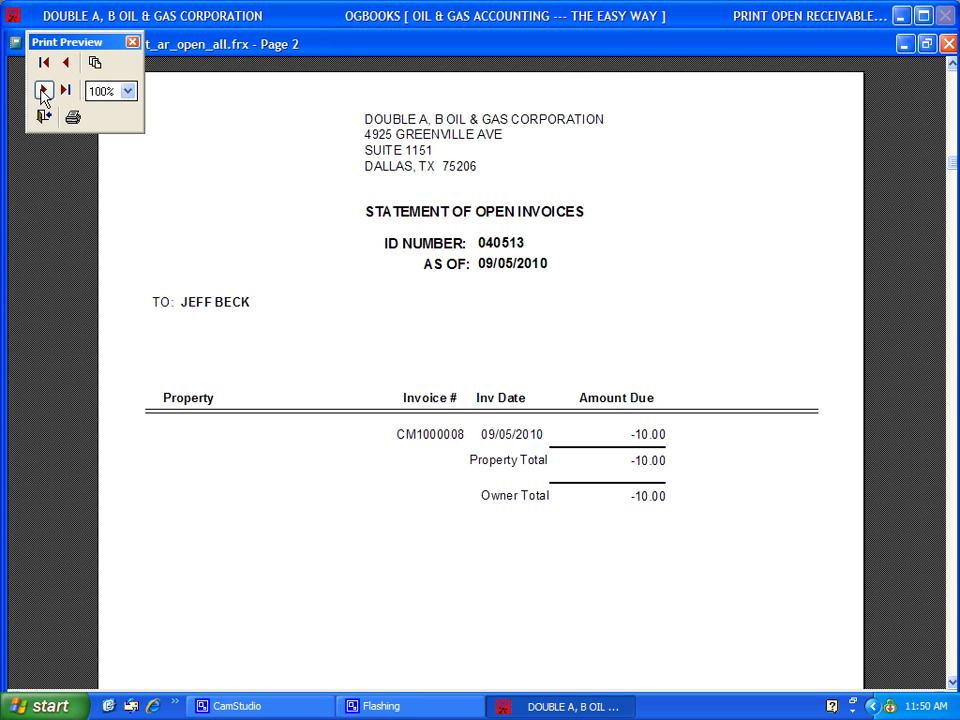
pyautogui.click(43, 91)
pyautogui.click(43, 91)
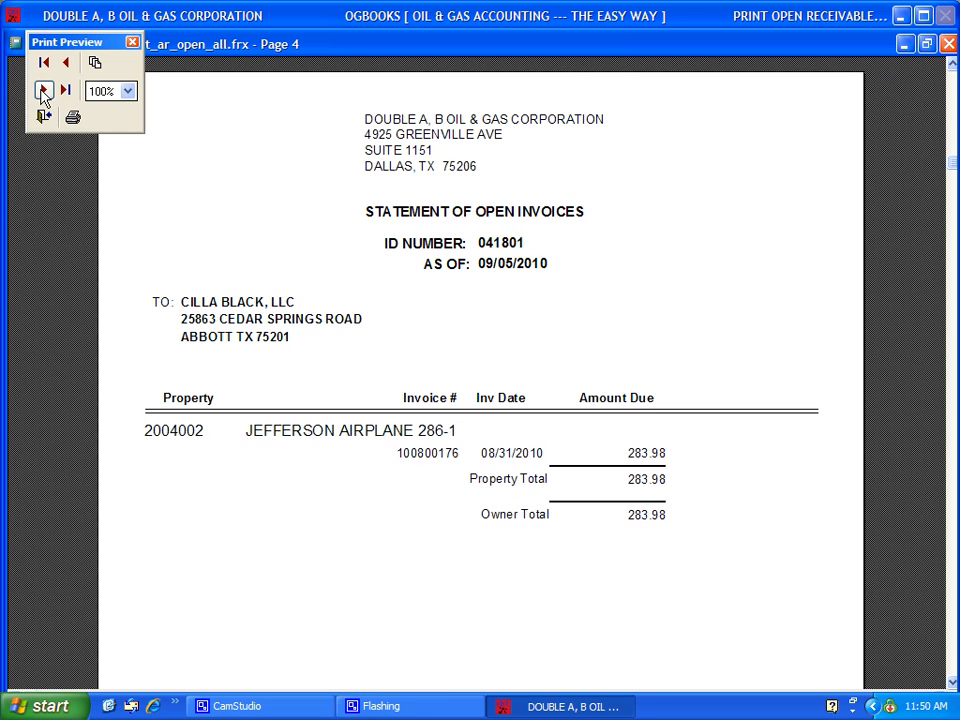
pyautogui.click(43, 91)
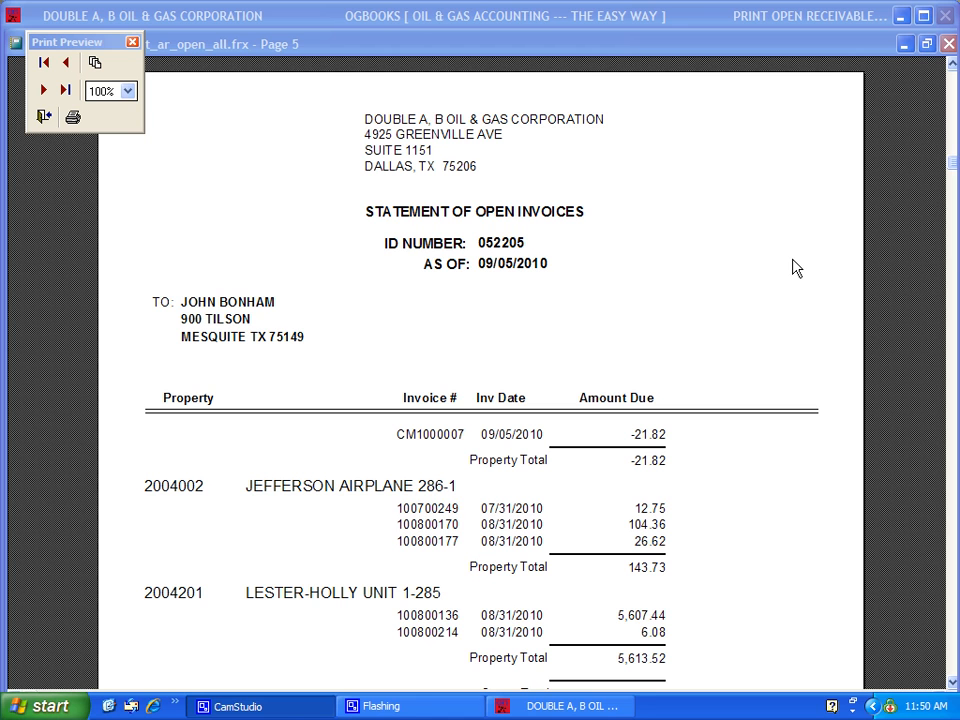
pyautogui.scroll(-5, 796, 268)
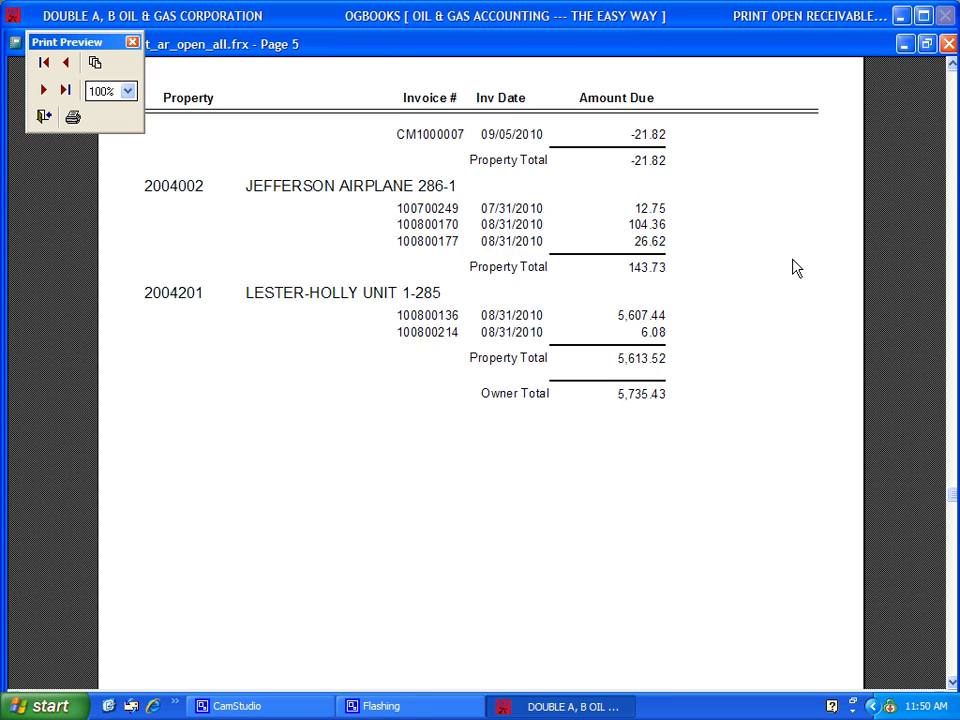
pyautogui.scroll(-1, 796, 268)
pyautogui.scroll(4, 796, 268)
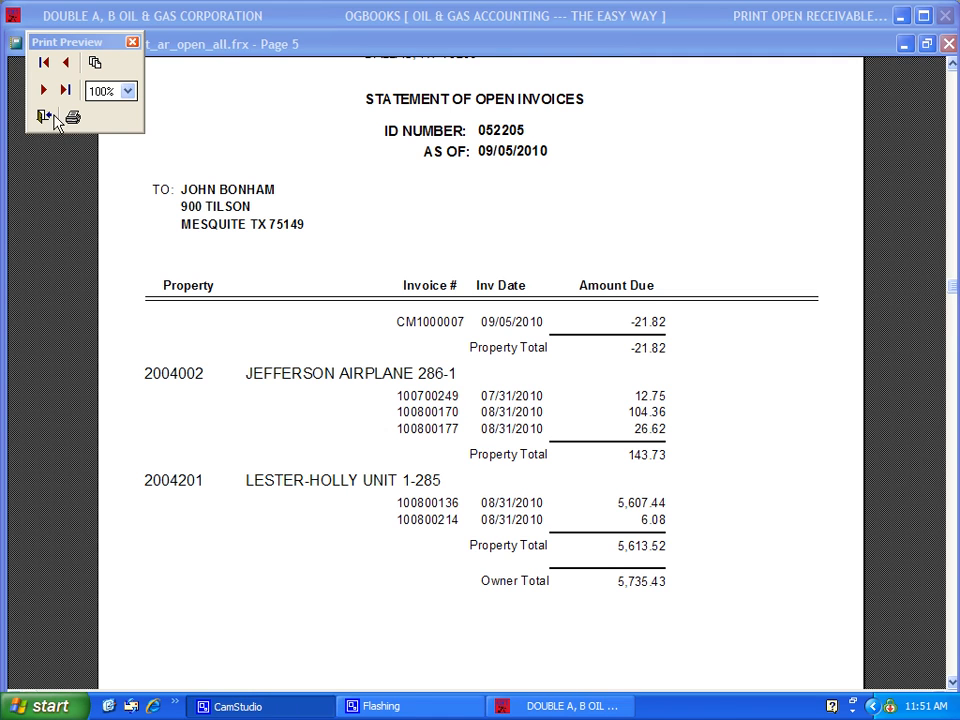
pyautogui.click(45, 118)
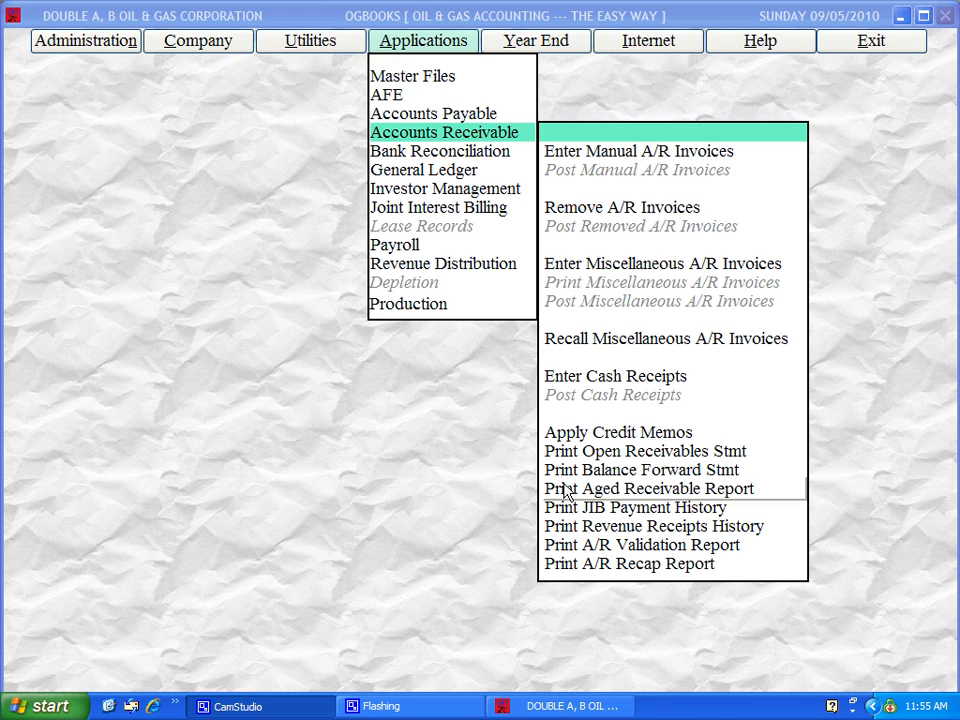
# Display the balance forward statements on the screen, starting from the trustee customer, with 07/31/2010 as the beginning balance date
pyautogui.click(600, 470)
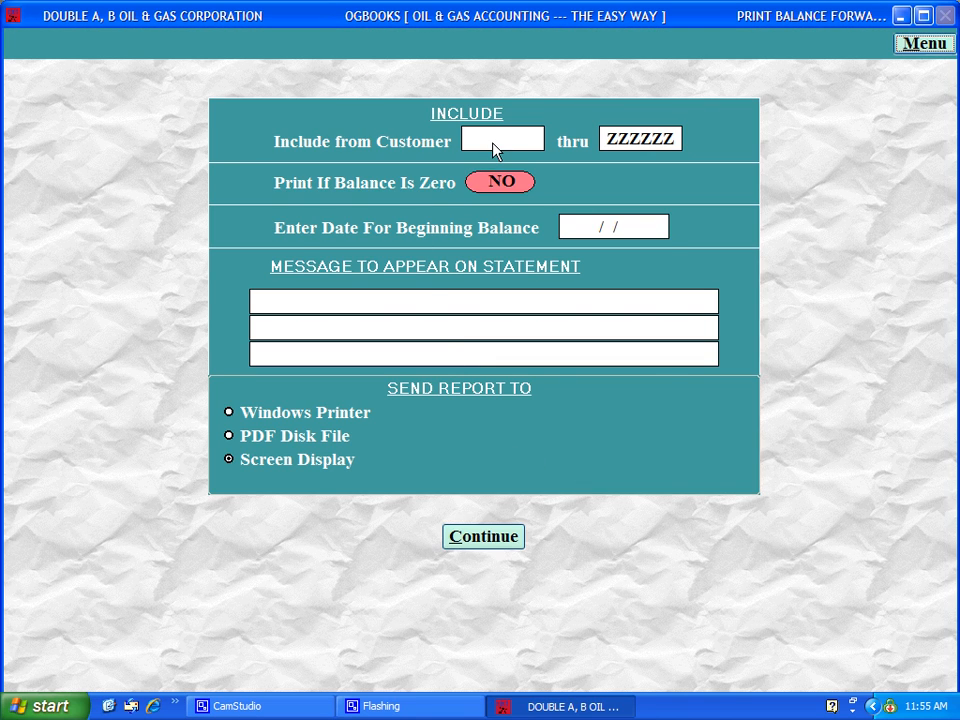
pyautogui.doubleClick(492, 142)
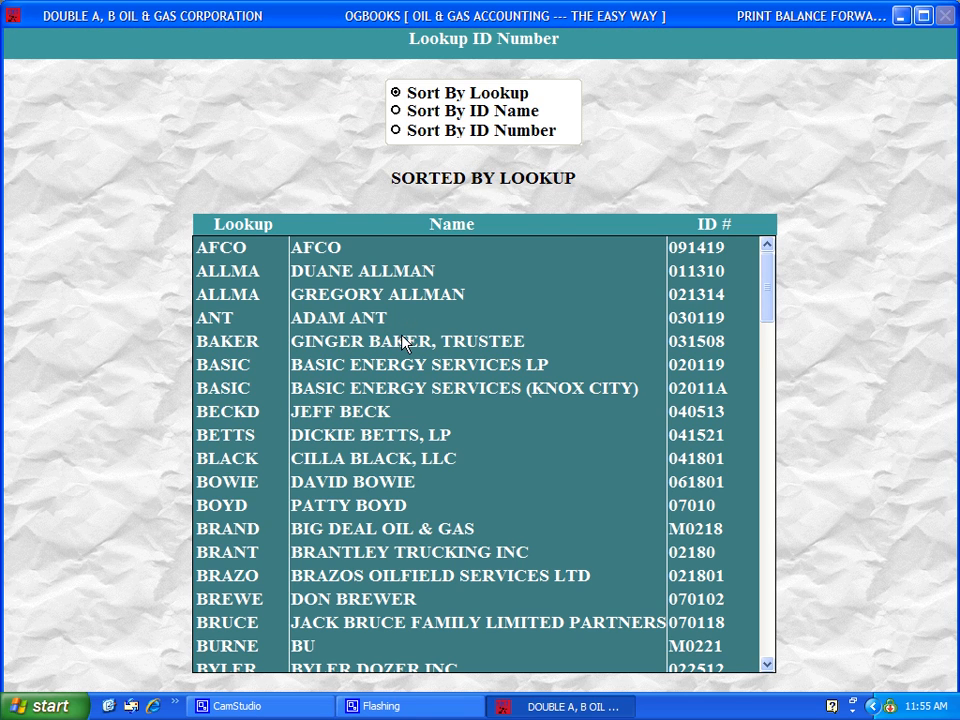
pyautogui.doubleClick(405, 343)
pyautogui.click(566, 228)
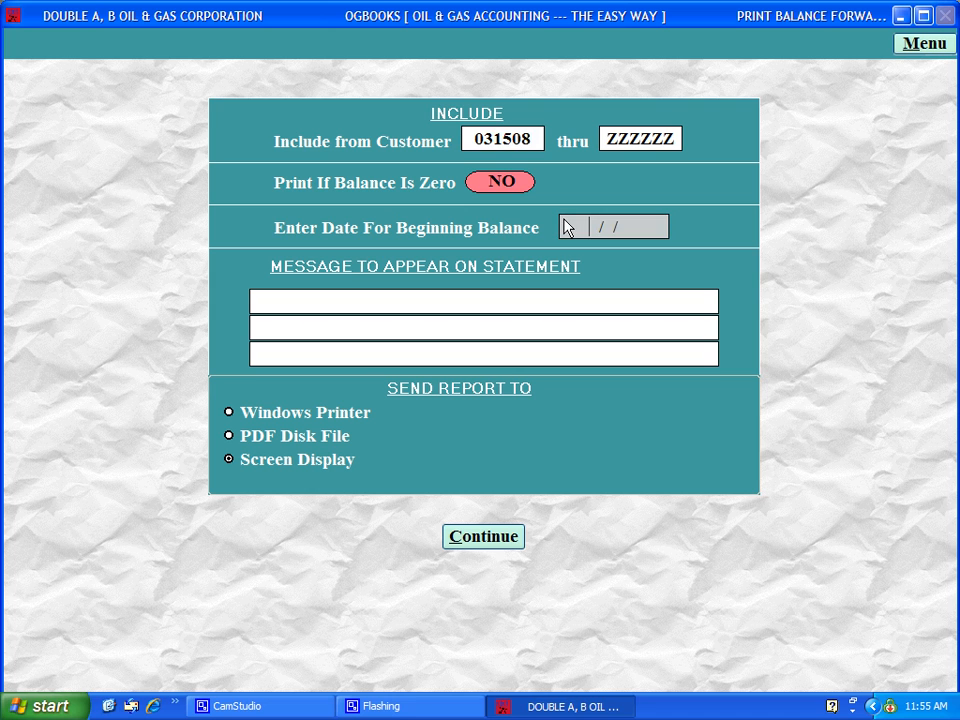
pyautogui.write('07312010')
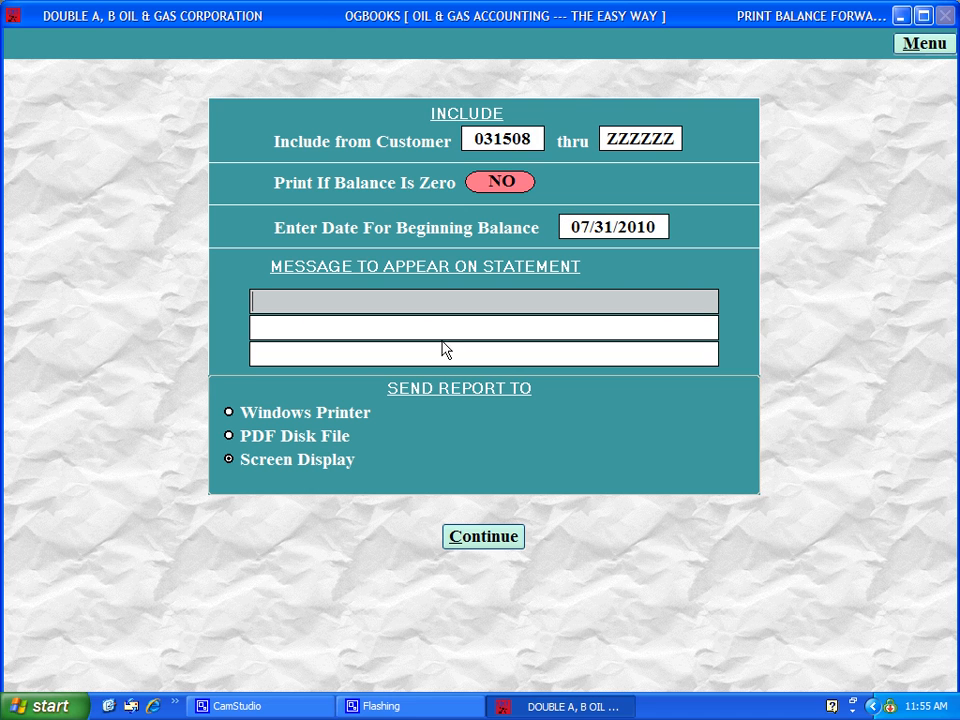
pyautogui.click(465, 537)
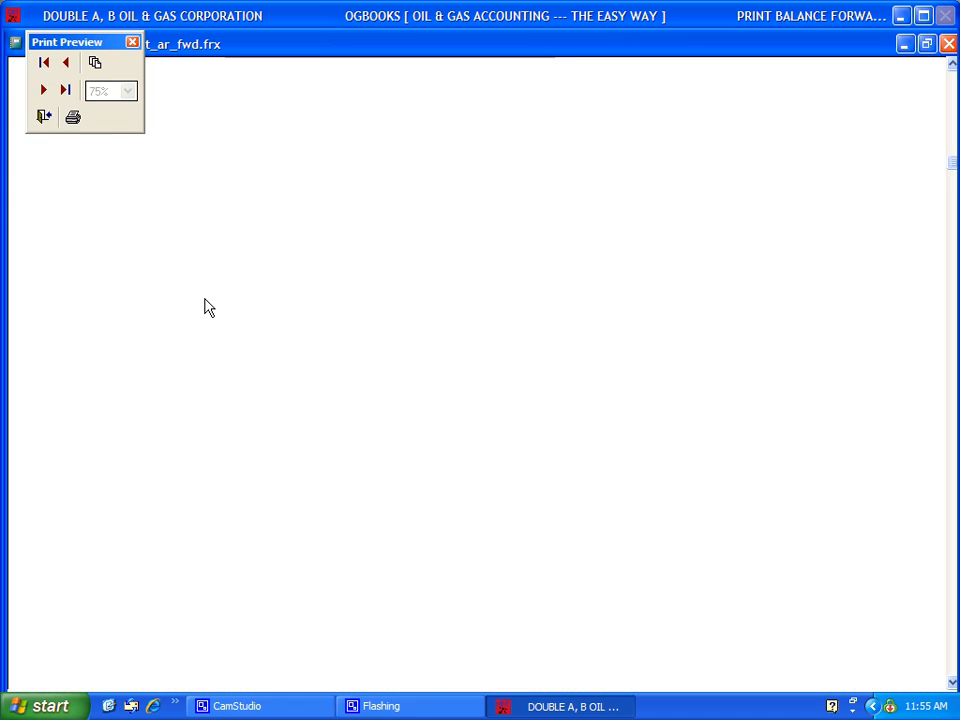
# Review the balance forward statements through page 4, go back to the one for Dickie Betts, LP, and close the preview
pyautogui.click(44, 91)
pyautogui.click(44, 91)
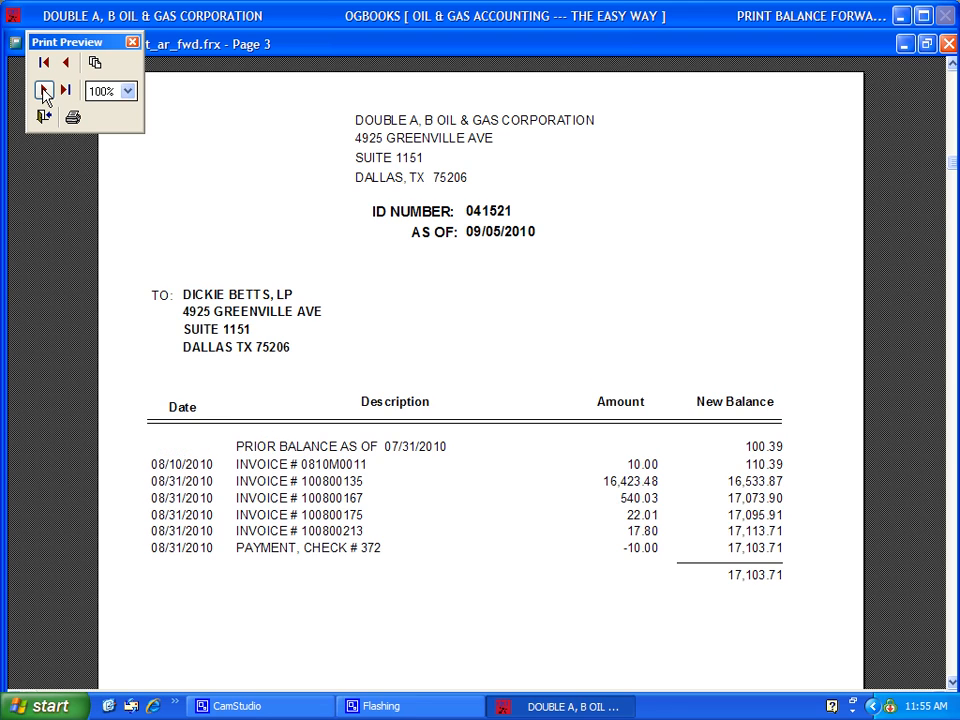
pyautogui.click(44, 91)
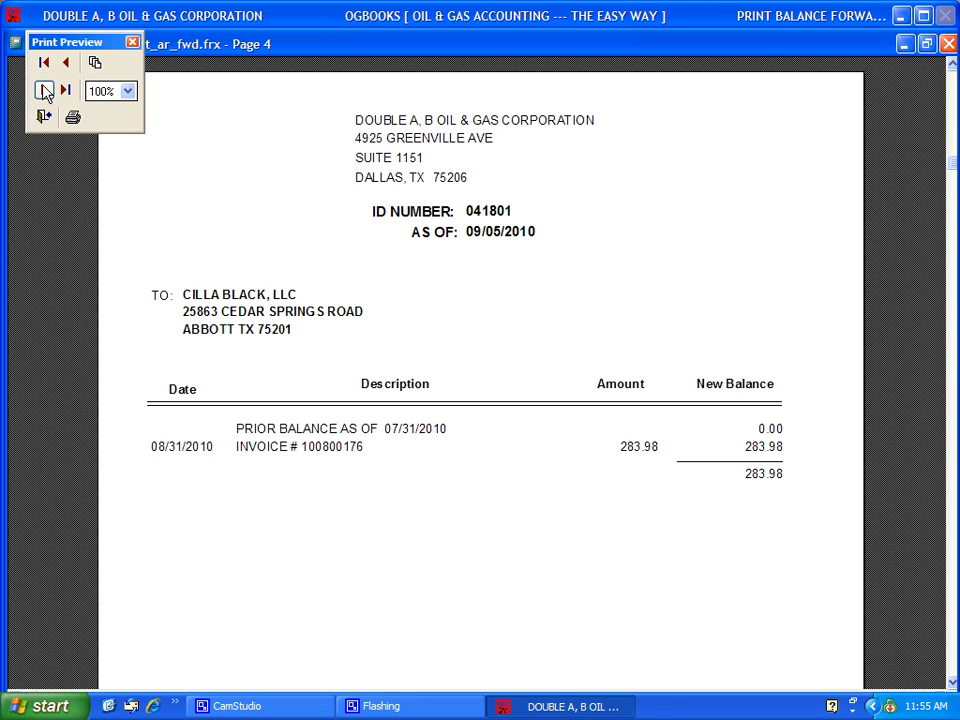
pyautogui.click(64, 63)
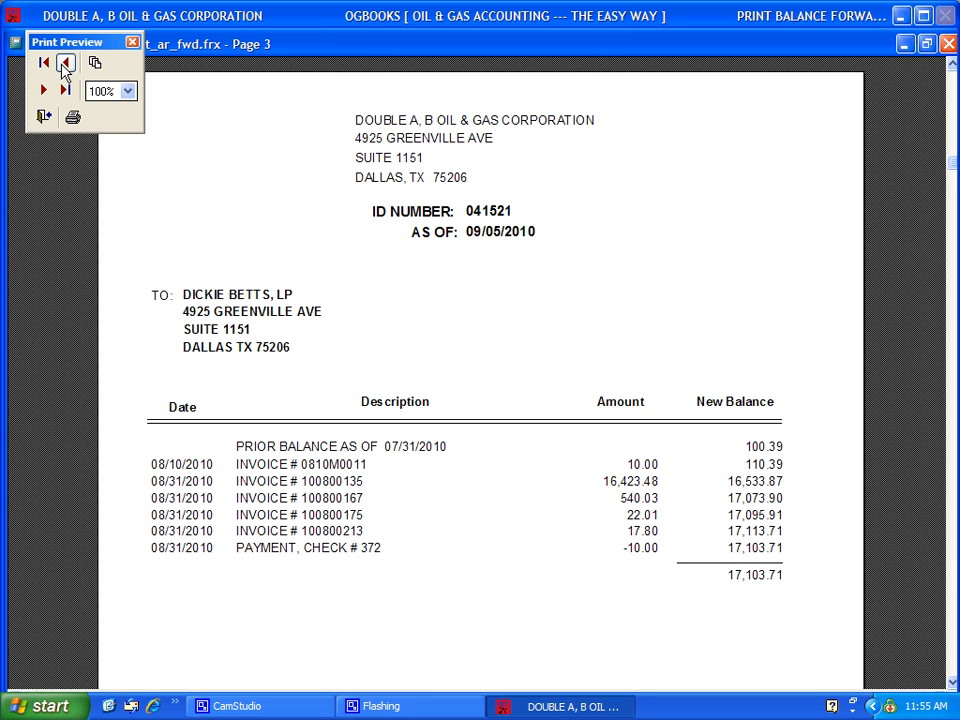
pyautogui.click(43, 117)
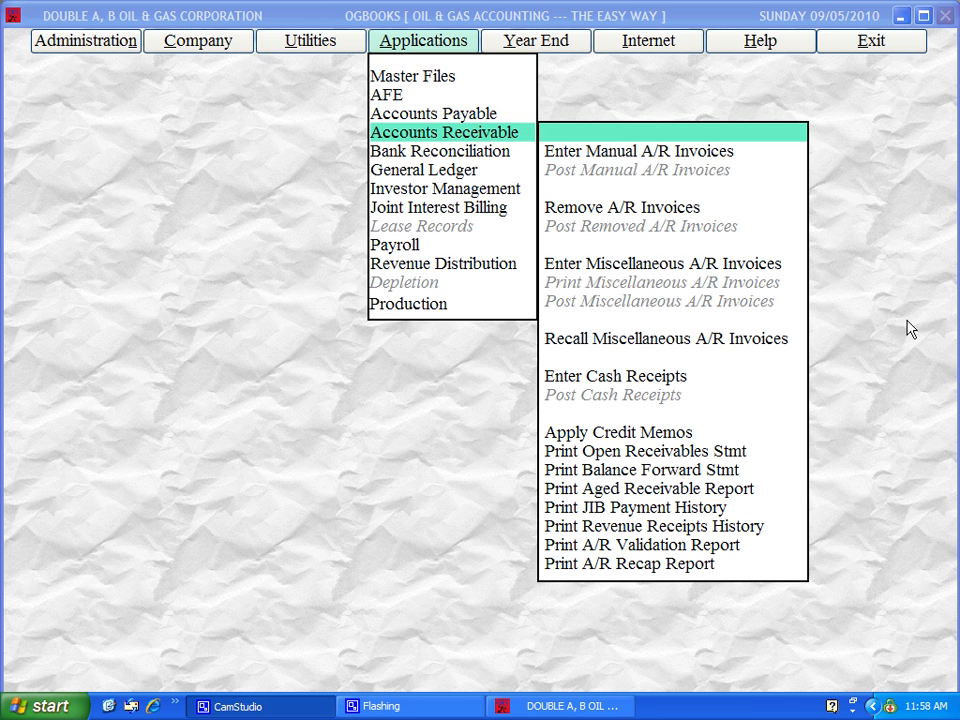
# Display the revenue receipts history by purchaser for payments from 08/01/2010 through 12/31/2010 on the screen, and close the preview
pyautogui.click(752, 526)
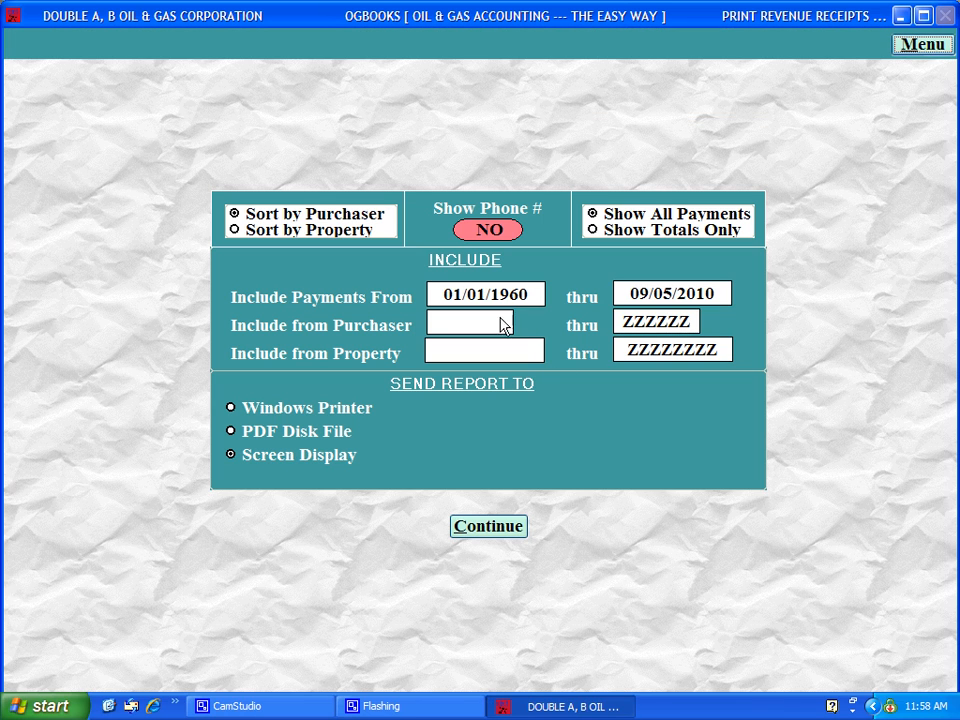
pyautogui.click(449, 305)
pyautogui.write('08/0')
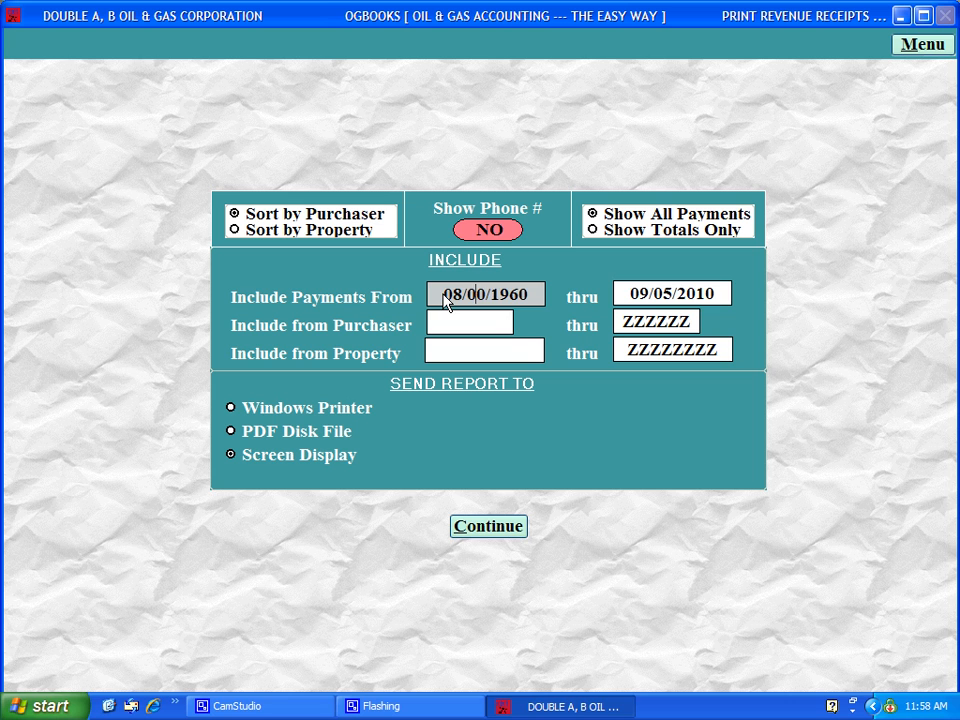
pyautogui.write('1/2010')
pyautogui.press('Tab')
pyautogui.write('12/31/2')
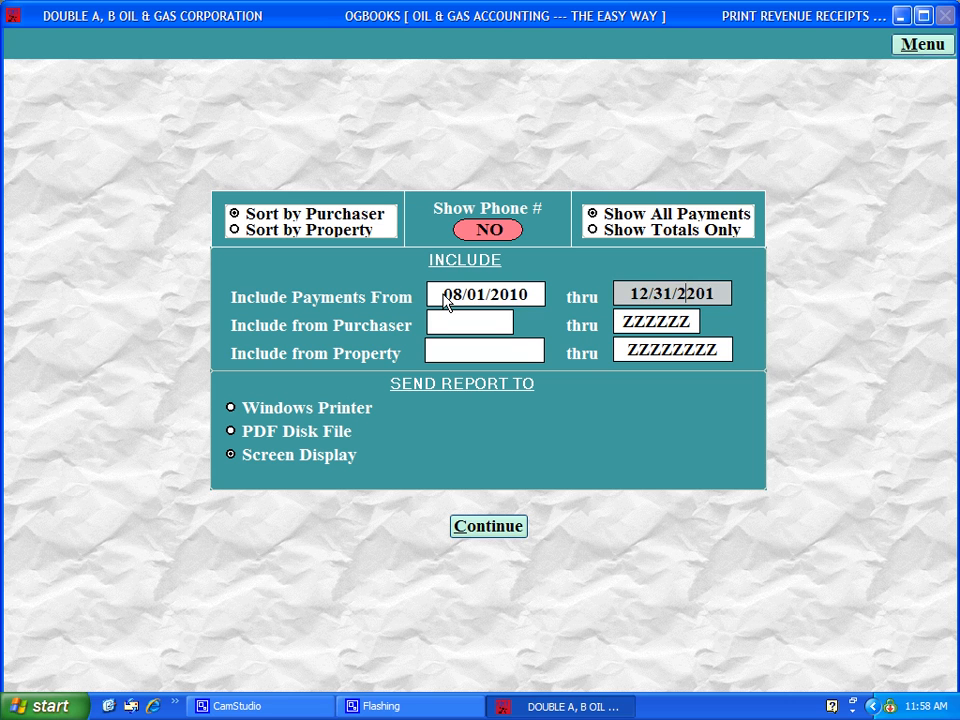
pyautogui.write('010')
pyautogui.press('Tab')
pyautogui.click(505, 533)
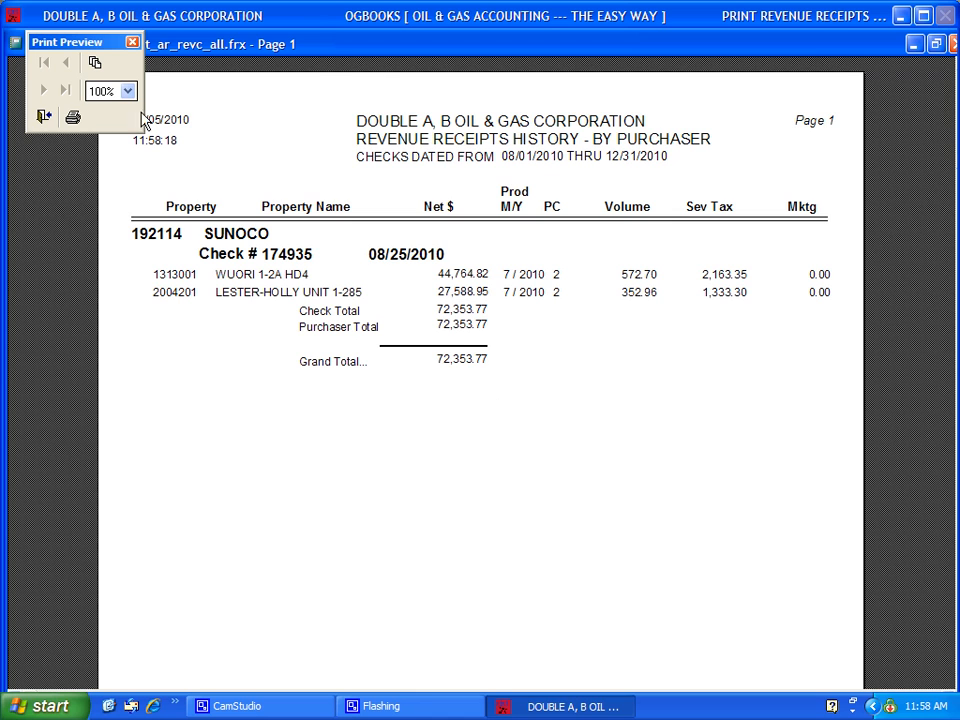
pyautogui.click(43, 117)
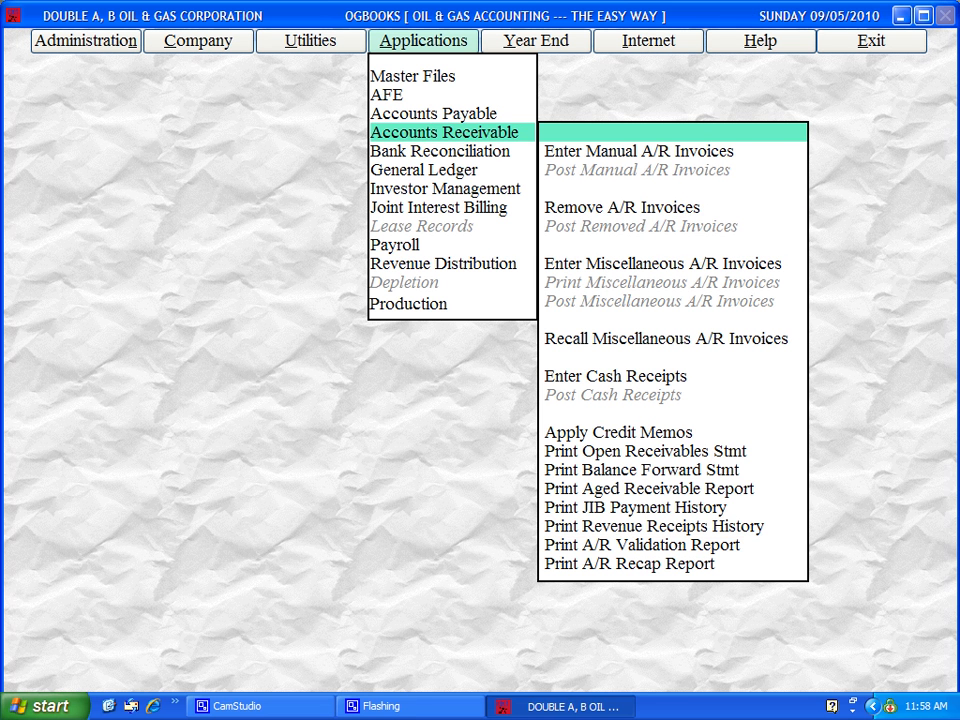
# Display the A/R recap report for owner Dickie Betts, LP on the screen and close the preview
pyautogui.click(565, 564)
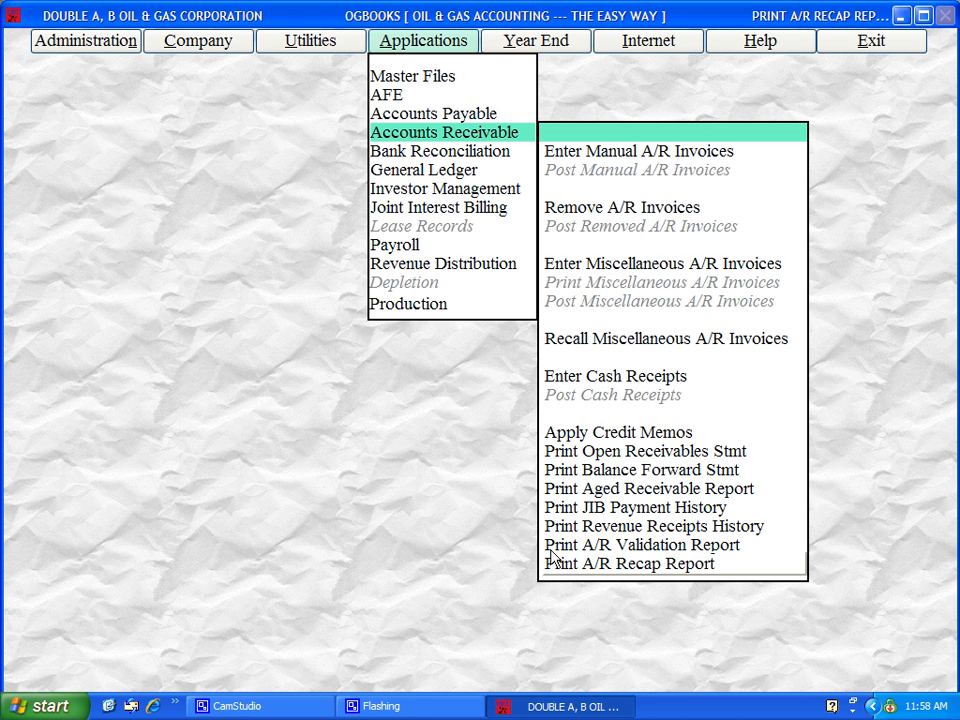
pyautogui.doubleClick(386, 222)
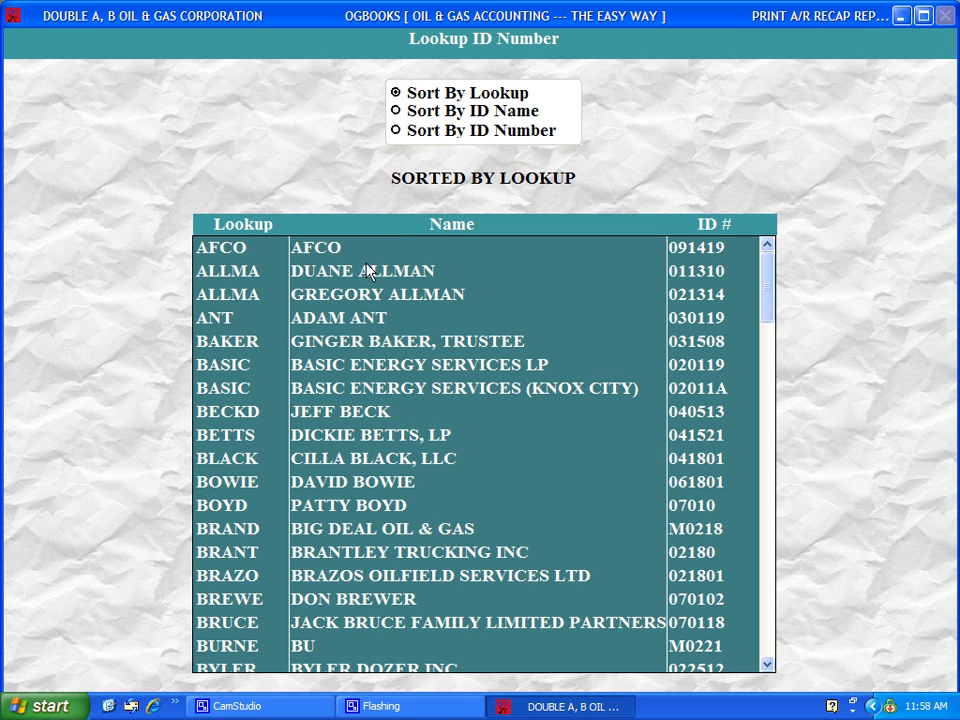
pyautogui.doubleClick(343, 440)
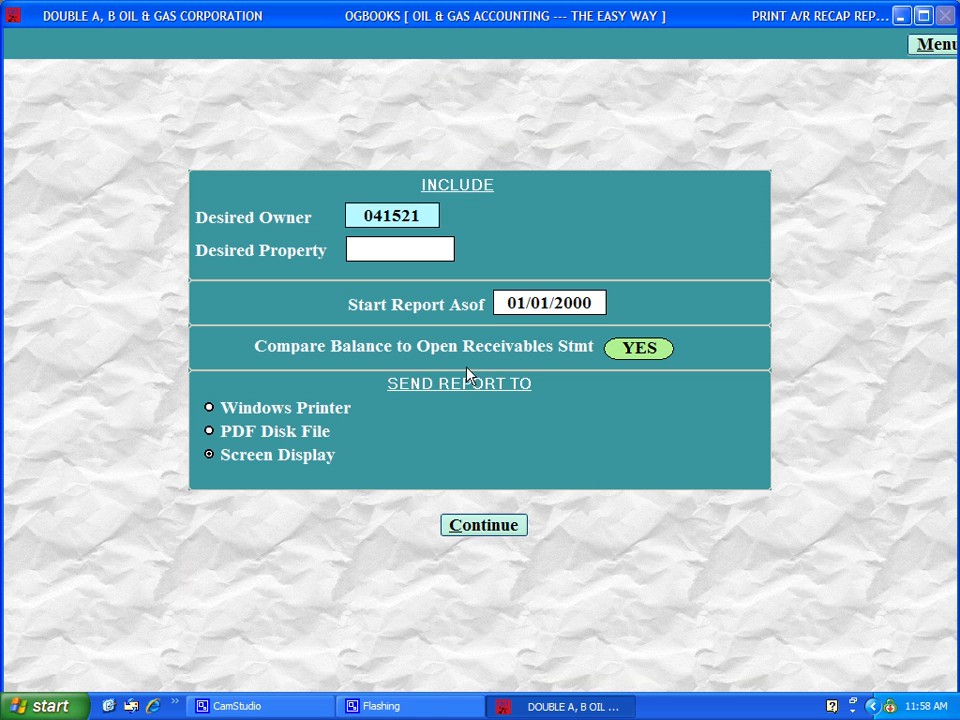
pyautogui.click(473, 527)
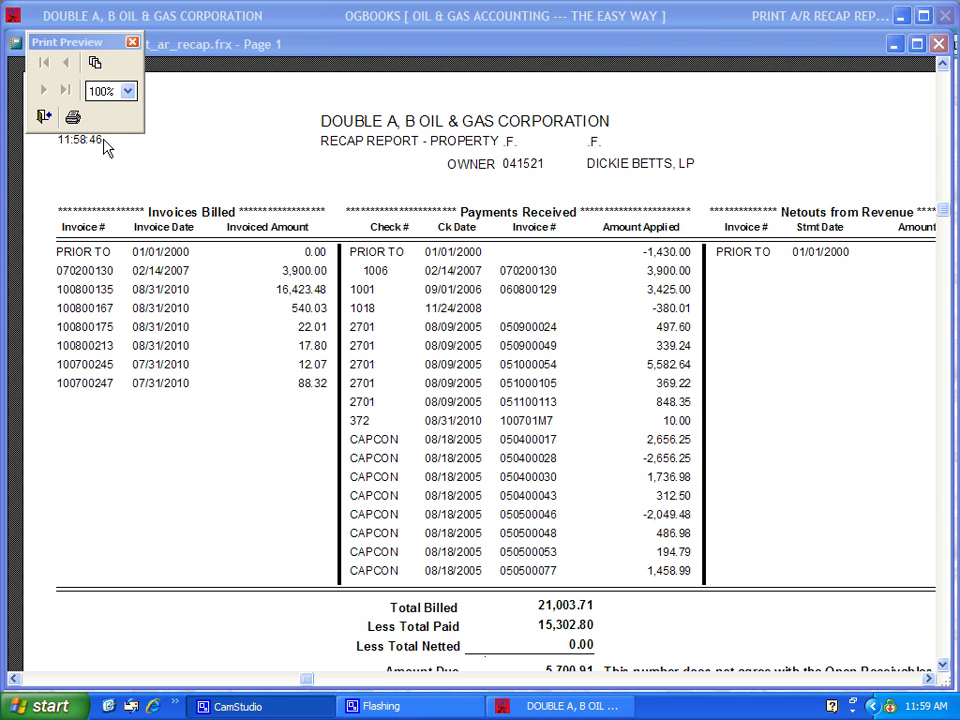
pyautogui.click(43, 117)
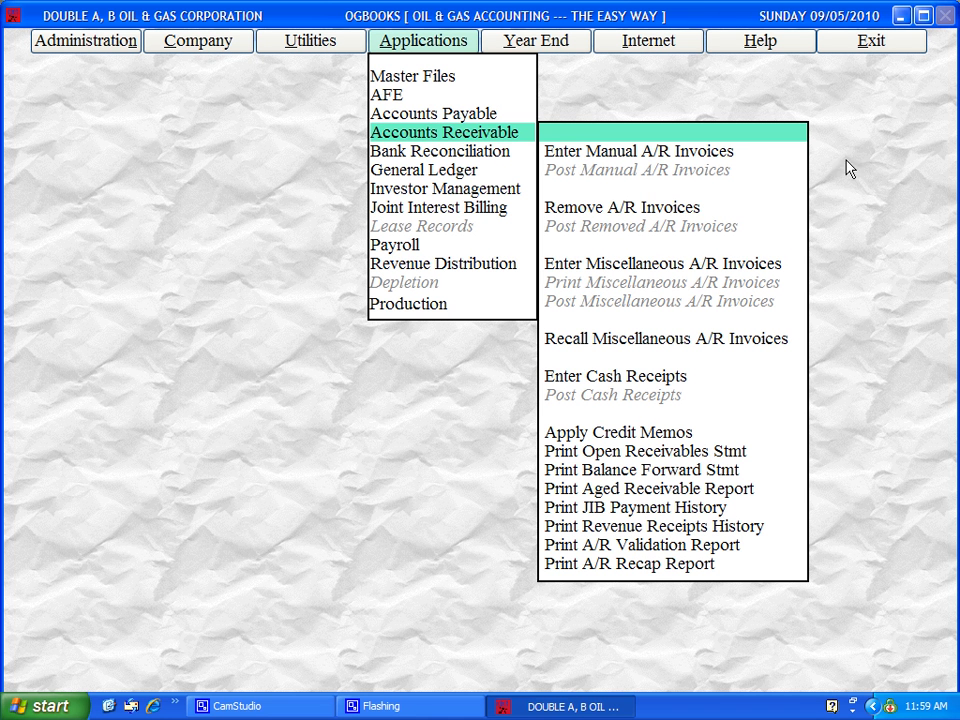